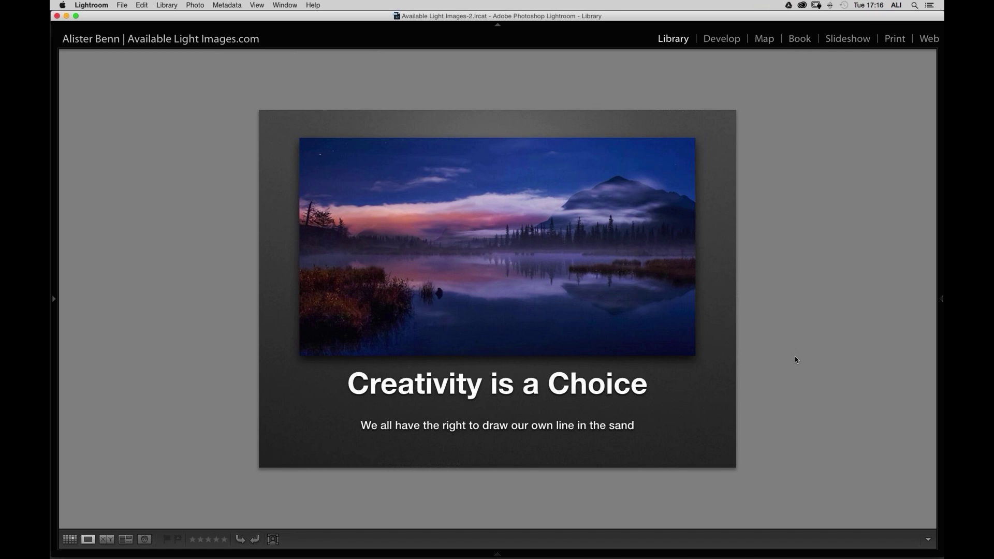
# Page through the presentation slides up to the "Let's make some photographs" slide
pyautogui.press('Right')
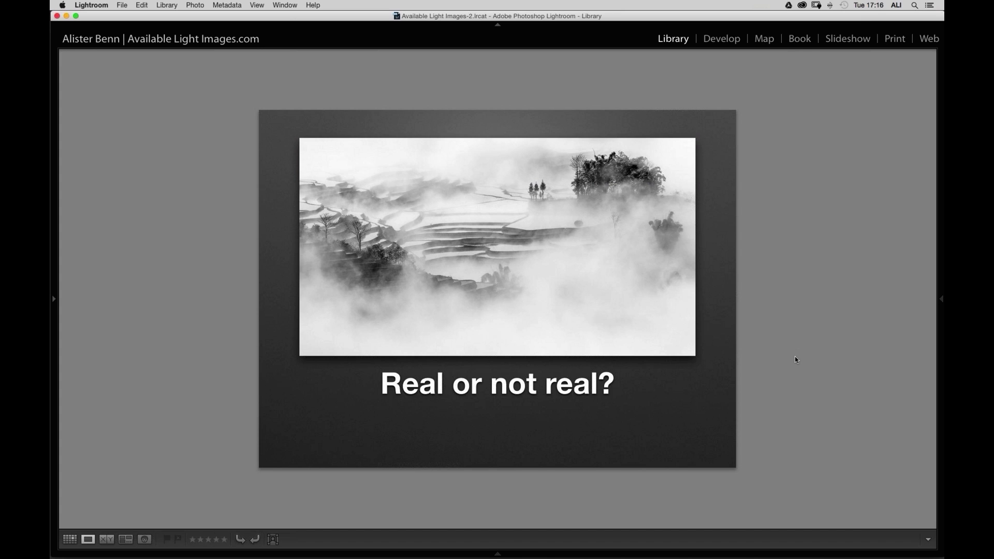
pyautogui.press('Right')
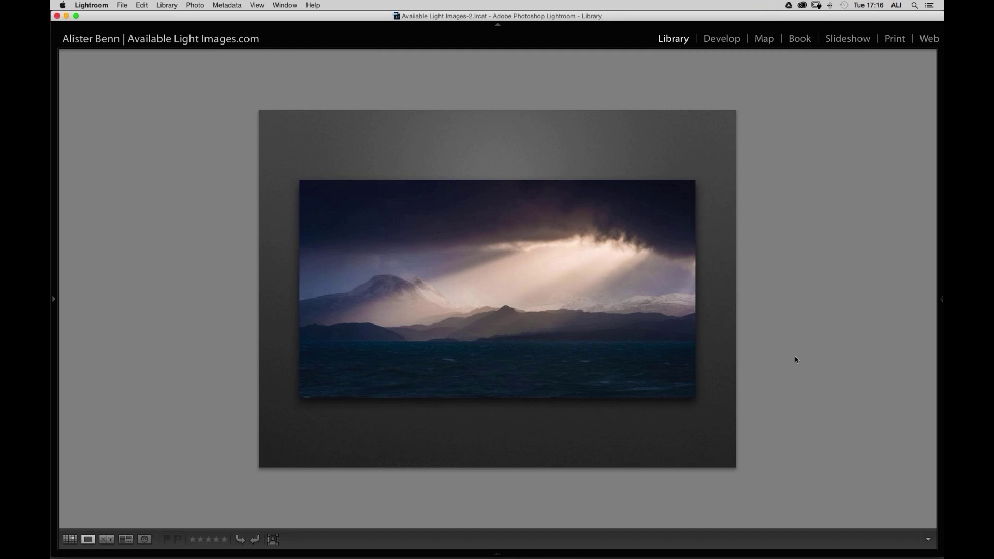
pyautogui.press('Right')
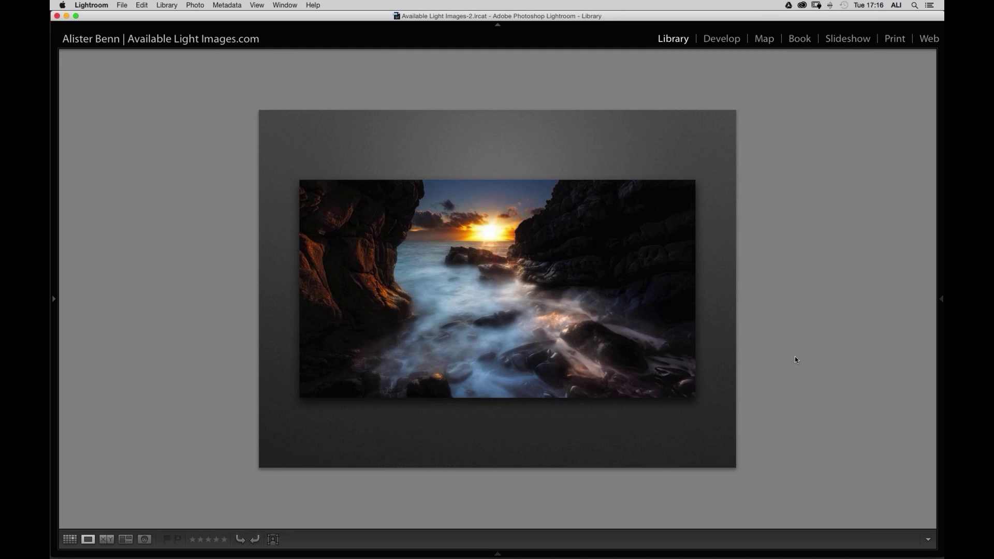
pyautogui.press('Left')
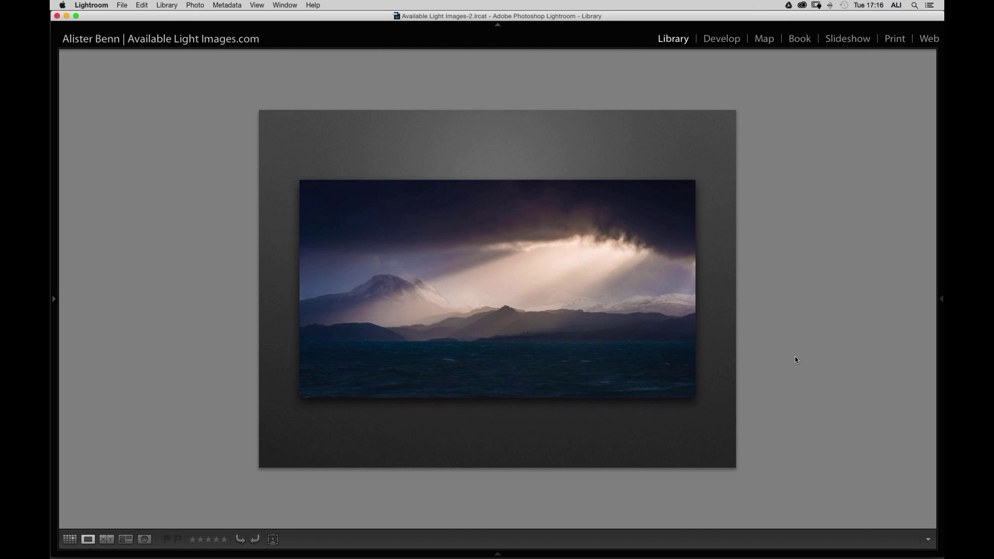
pyautogui.press('Right')
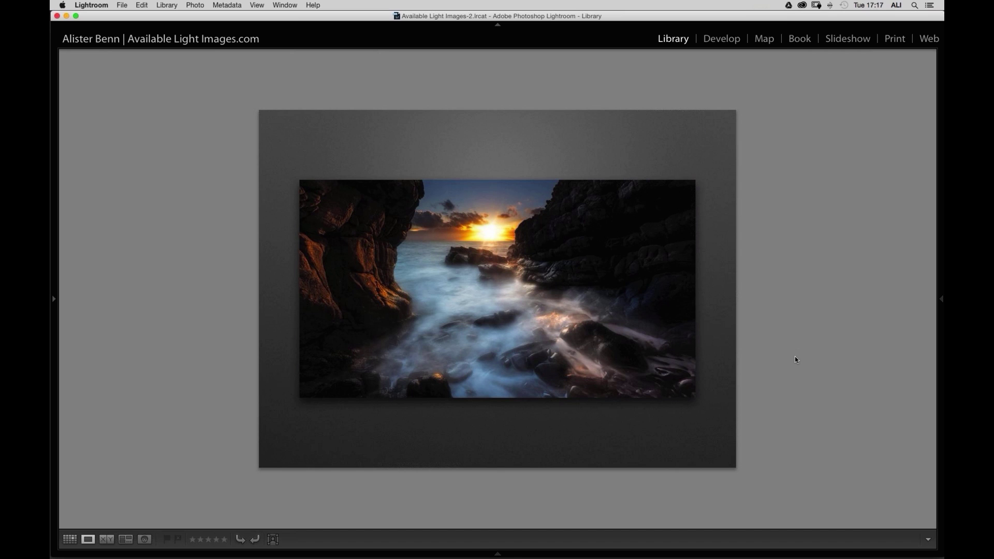
pyautogui.press('Right')
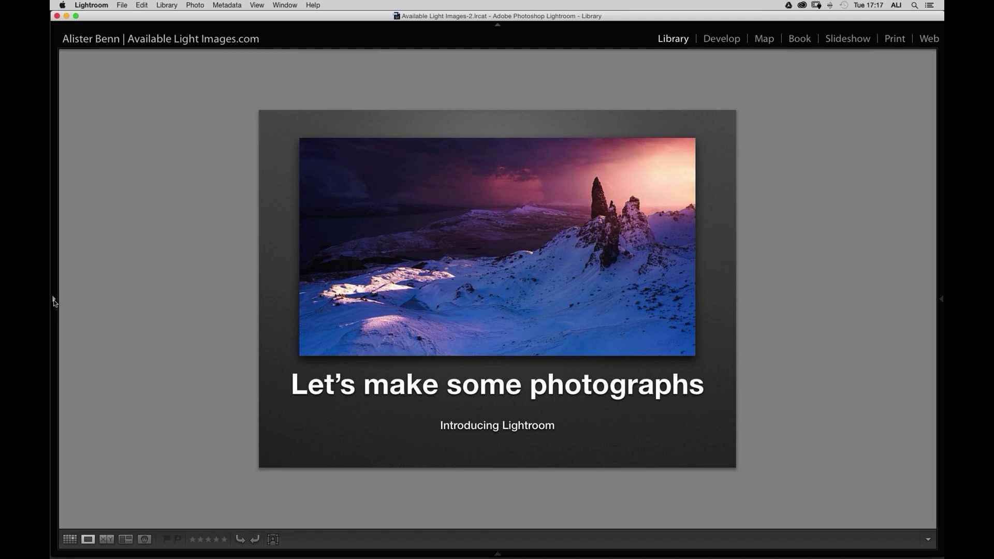
# Open the Topaz Webinar collection and show its hazy mountainside photo with the side panels hidden
pyautogui.click(54, 299)
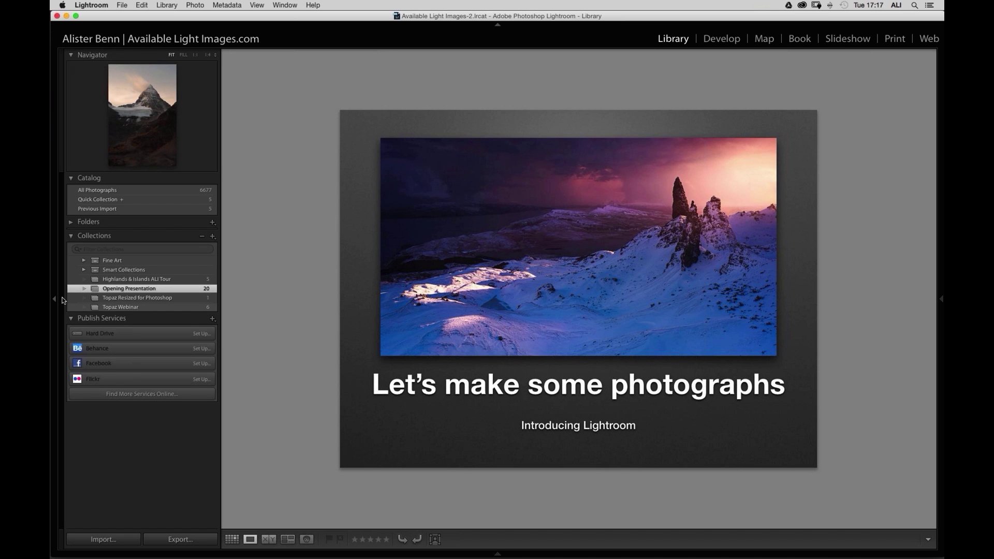
pyautogui.click(121, 307)
pyautogui.click(129, 288)
pyautogui.click(121, 307)
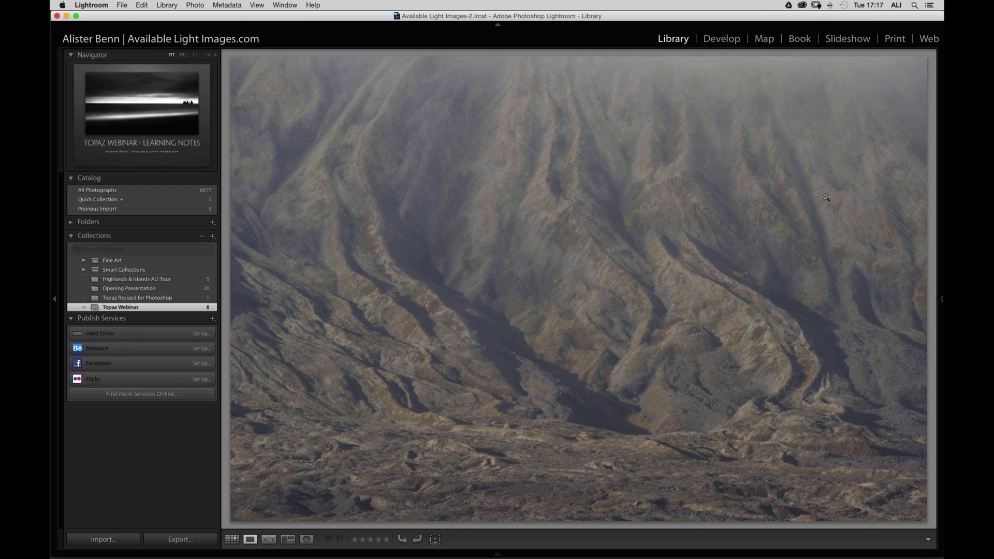
pyautogui.press('Tab')
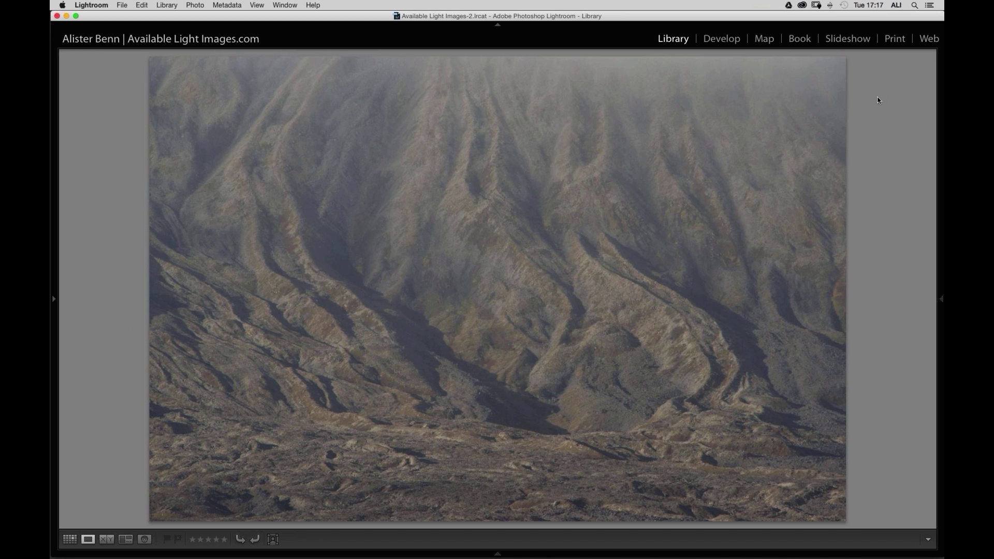
# Bring the mountainside photo into the Develop module and hide the navigator and presets side for a larger view
pyautogui.click(718, 41)
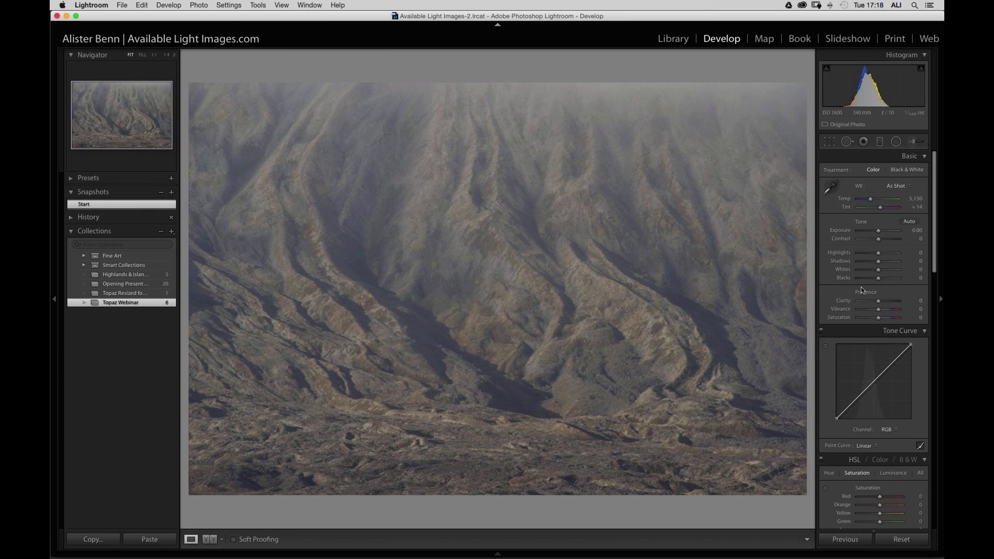
pyautogui.click(673, 38)
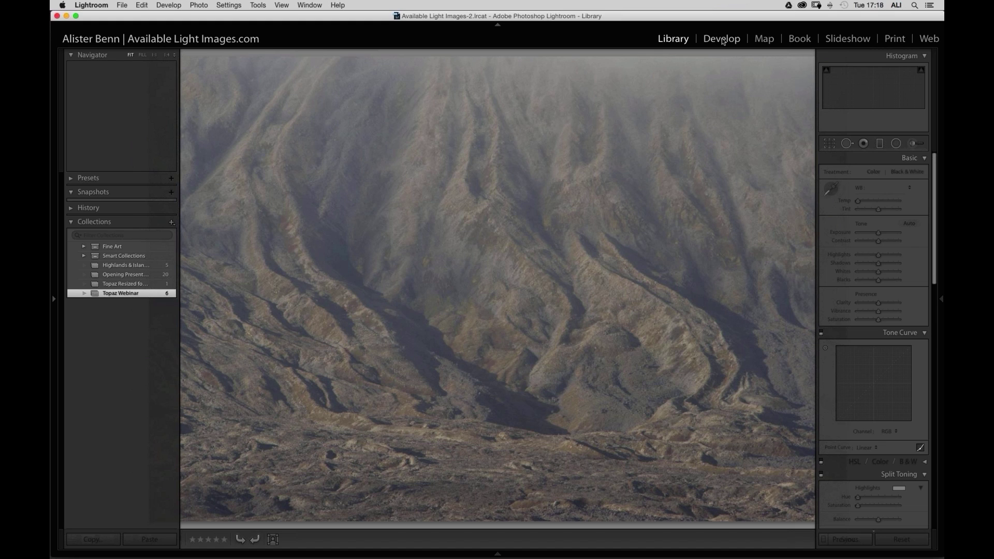
pyautogui.click(723, 40)
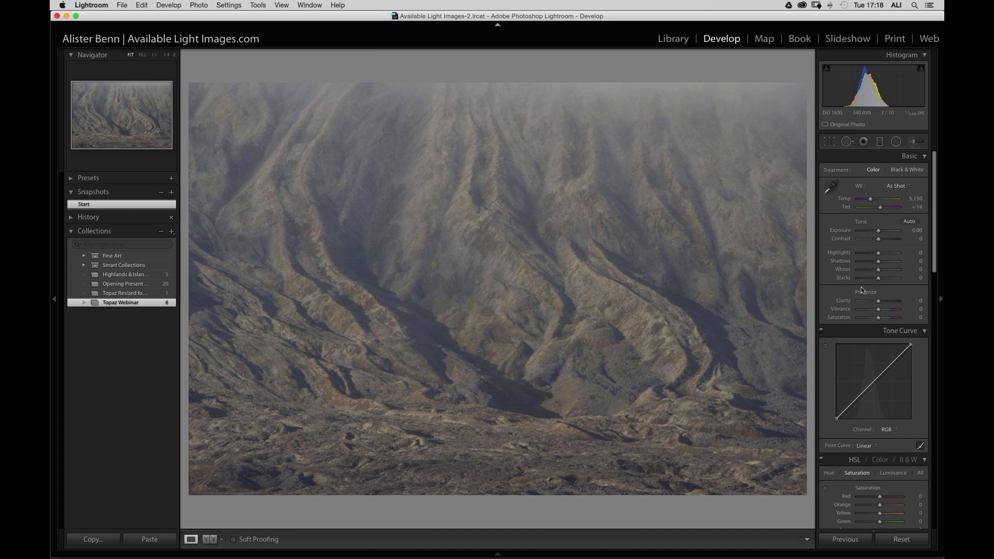
pyautogui.press('F7')
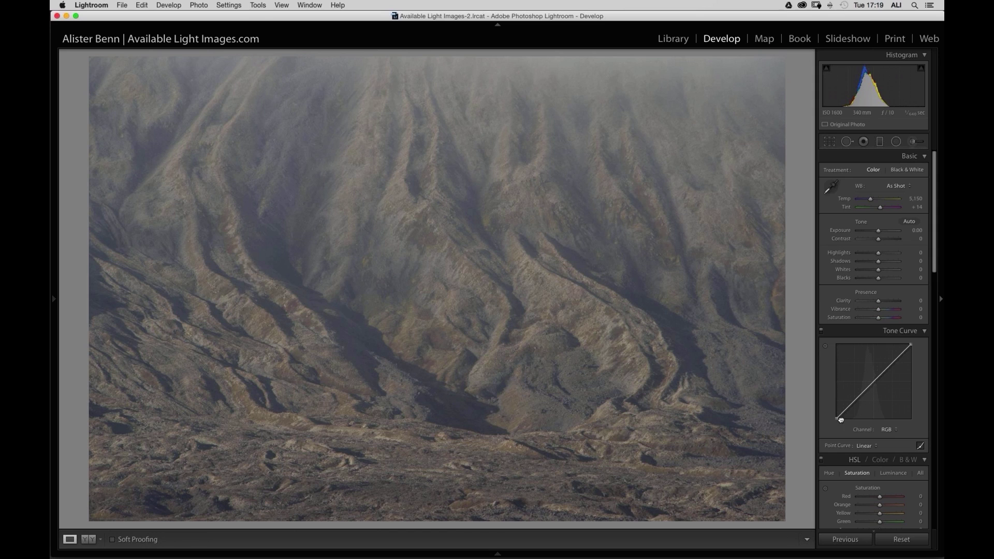
# Boost contrast by pulling both tone curve endpoints inward, with Exposure at −0.57, Whites at +50 and Blacks at −34
pyautogui.moveTo(835, 418); pyautogui.dragTo(846, 418)
pyautogui.moveTo(846, 418); pyautogui.dragTo(851, 418)
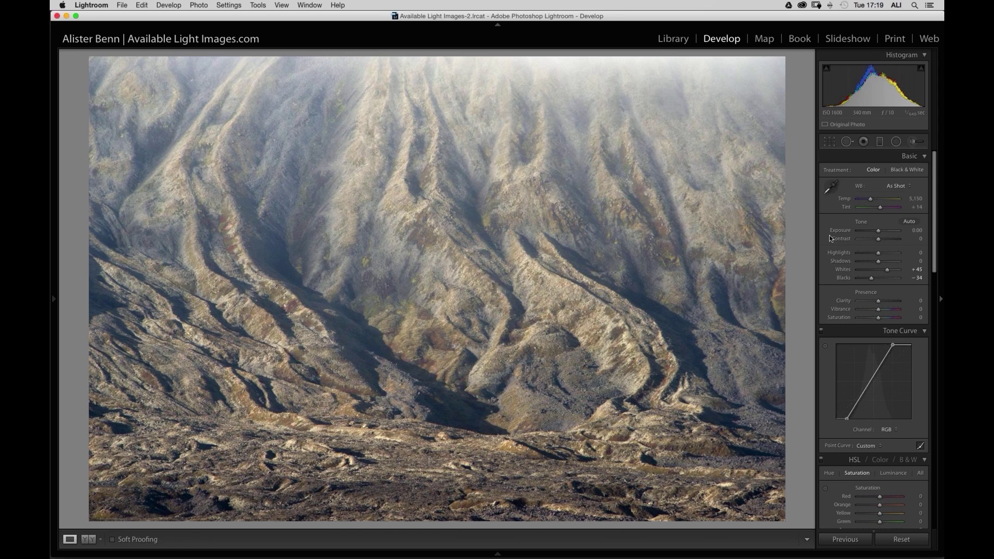
pyautogui.moveTo(878, 231); pyautogui.dragTo(875, 231)
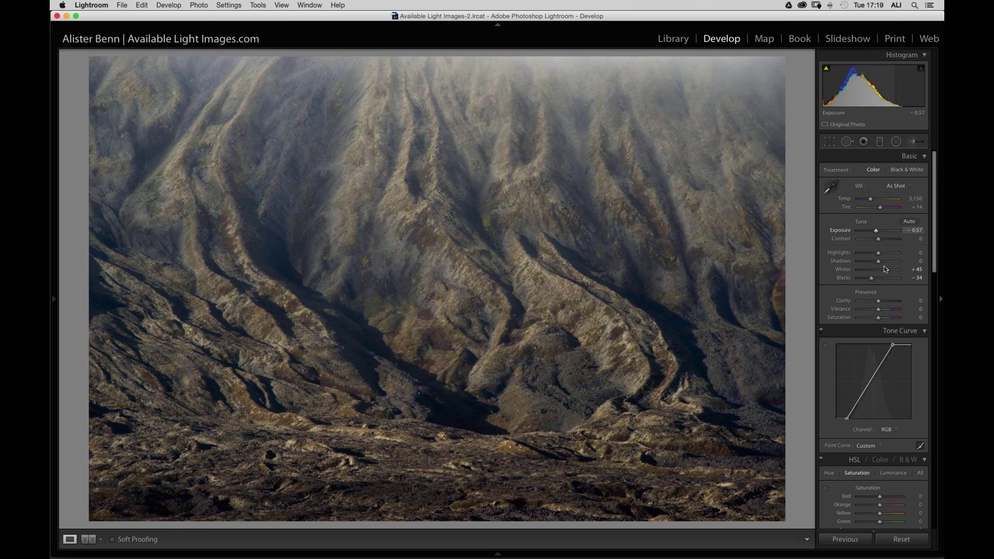
pyautogui.moveTo(884, 269); pyautogui.dragTo(887, 271)
pyautogui.moveTo(887, 270); pyautogui.dragTo(888, 270)
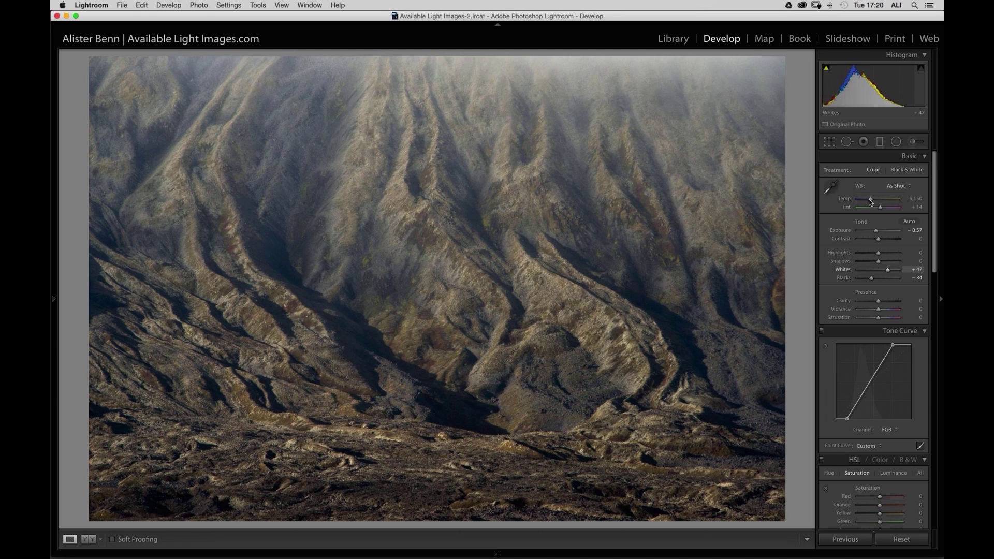
# Adjust the white balance temperature, trying a cool 4,518 before warming it back towards the natural tones
pyautogui.moveTo(870, 202); pyautogui.dragTo(869, 202)
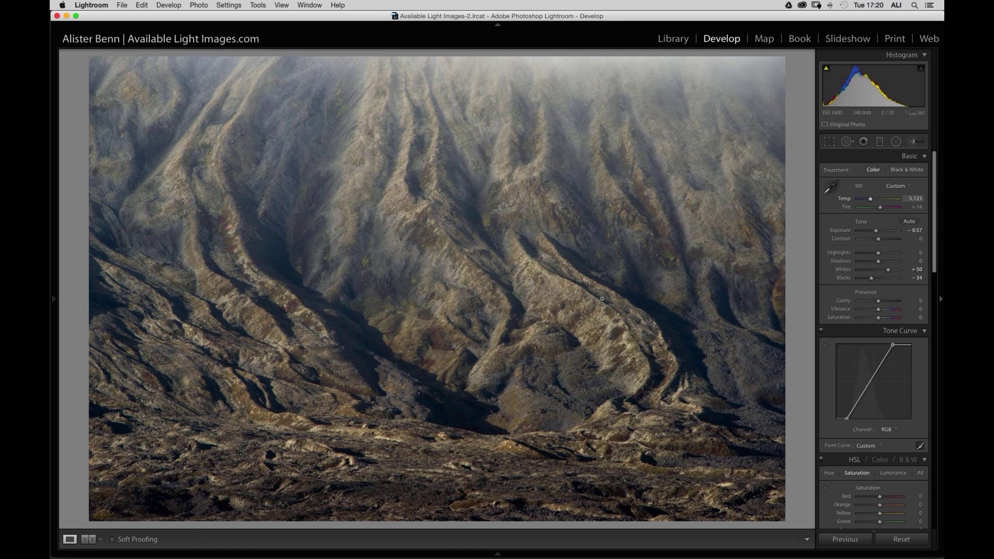
pyautogui.press('super+z')
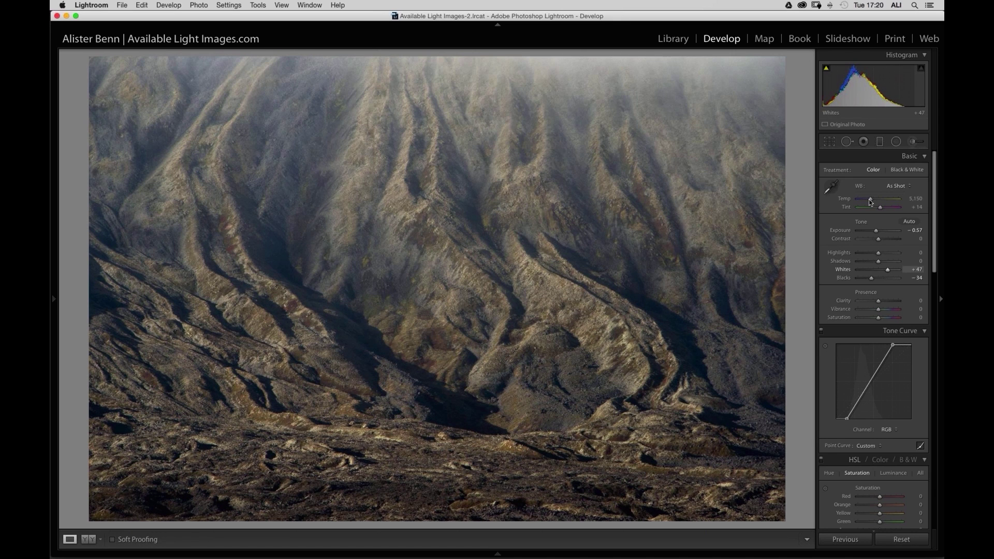
pyautogui.press('super+shift+z')
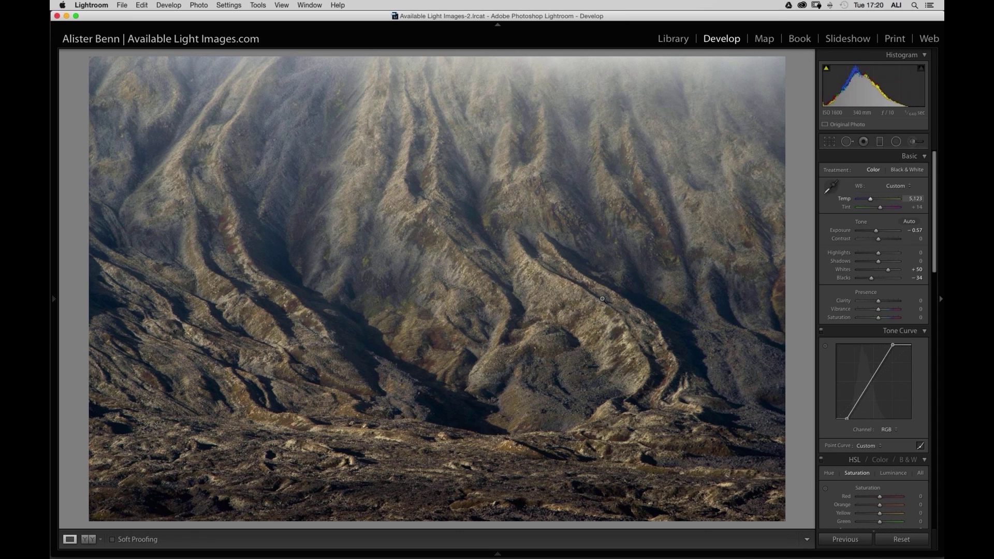
pyautogui.moveTo(870, 199); pyautogui.dragTo(869, 199)
pyautogui.moveTo(867, 199); pyautogui.dragTo(866, 199)
pyautogui.moveTo(866, 199); pyautogui.dragTo(867, 200)
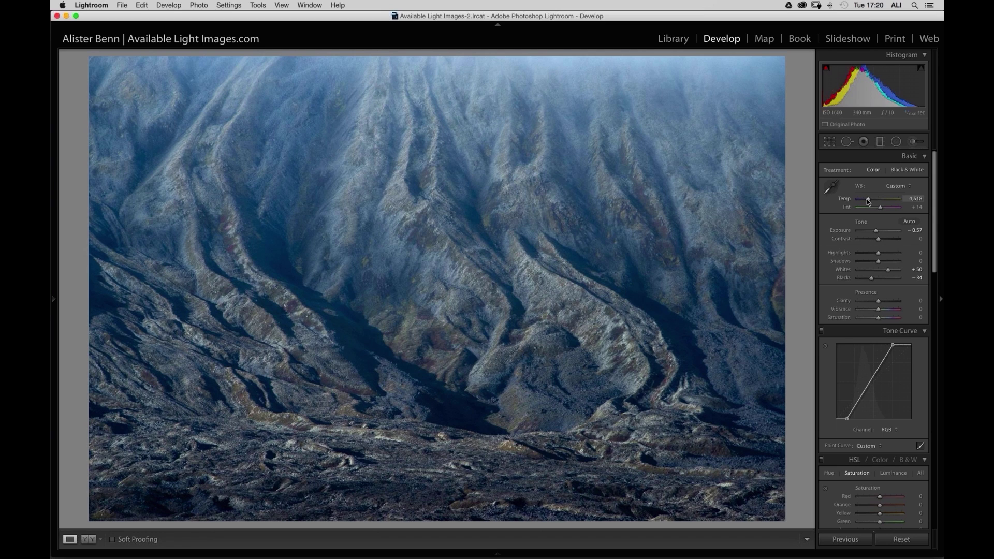
pyautogui.moveTo(868, 201); pyautogui.dragTo(870, 201)
# Send the photo to Topaz Adjust 5, apply the Cool Tone II and Simple Pop presets, and return it to Lightroom
pyautogui.click(595, 248)
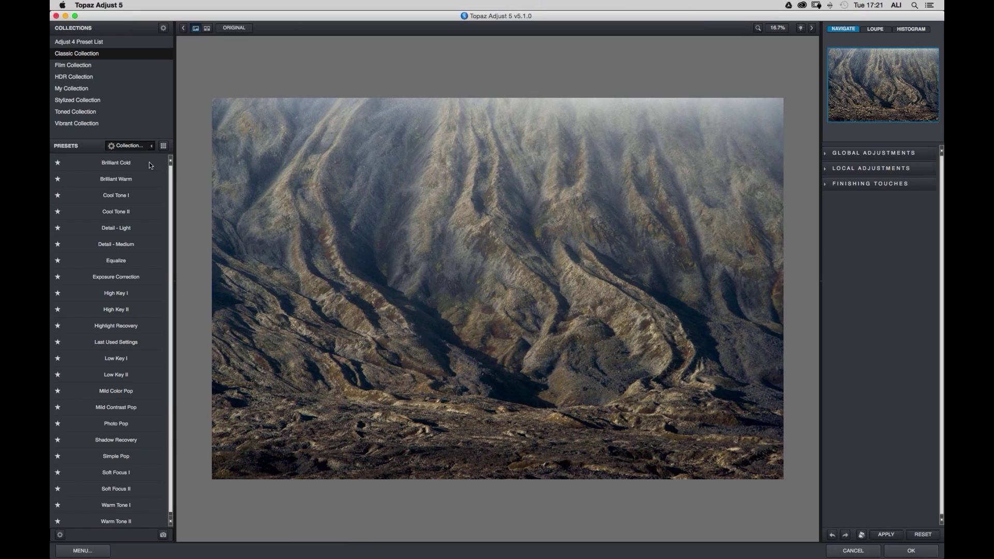
pyautogui.click(140, 211)
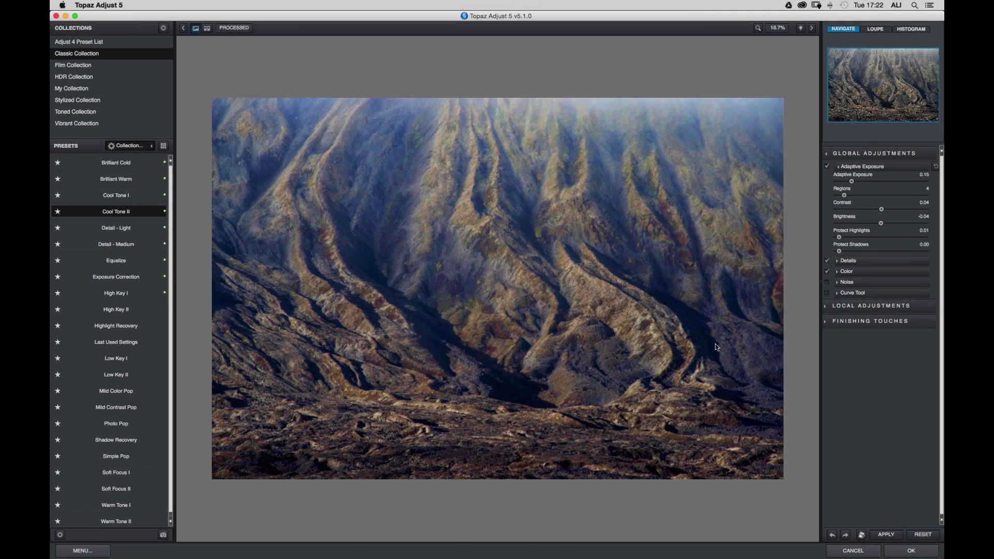
pyautogui.click(891, 534)
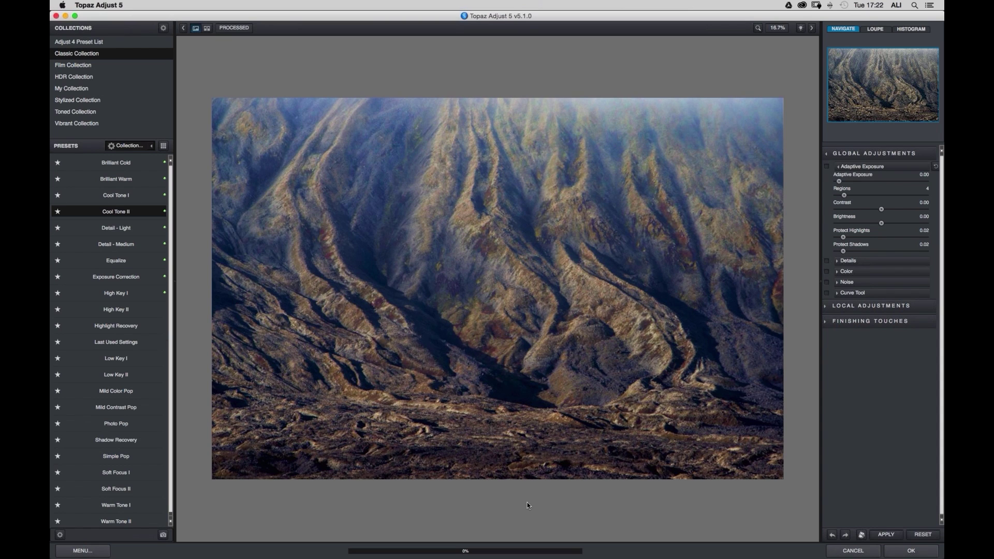
pyautogui.click(126, 456)
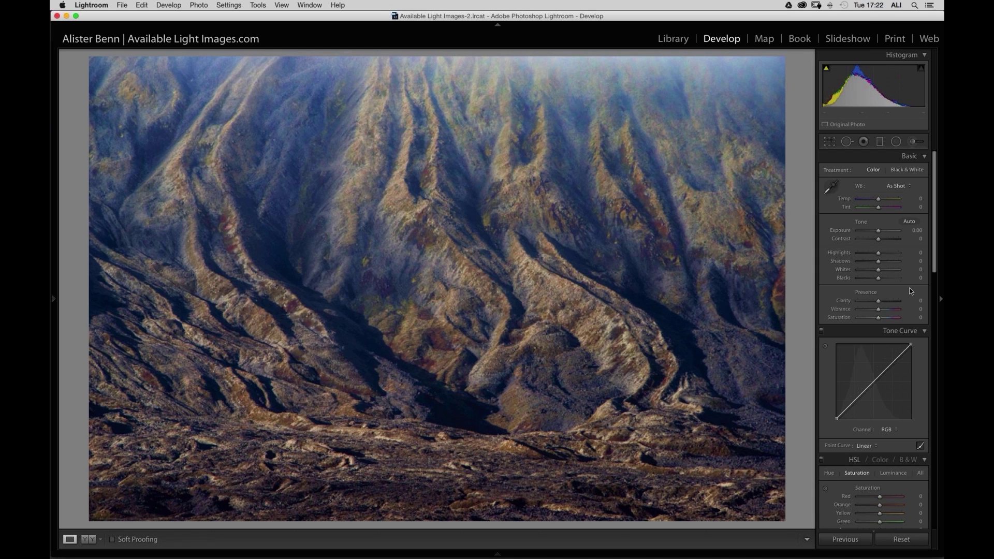
# Lower the processed photo's vibrance slightly and set its blue saturation to −17
pyautogui.moveTo(878, 309); pyautogui.dragTo(876, 309)
pyautogui.scroll(-5, 877, 354)
pyautogui.scroll(5, 877, 355)
pyautogui.scroll(-5, 876, 355)
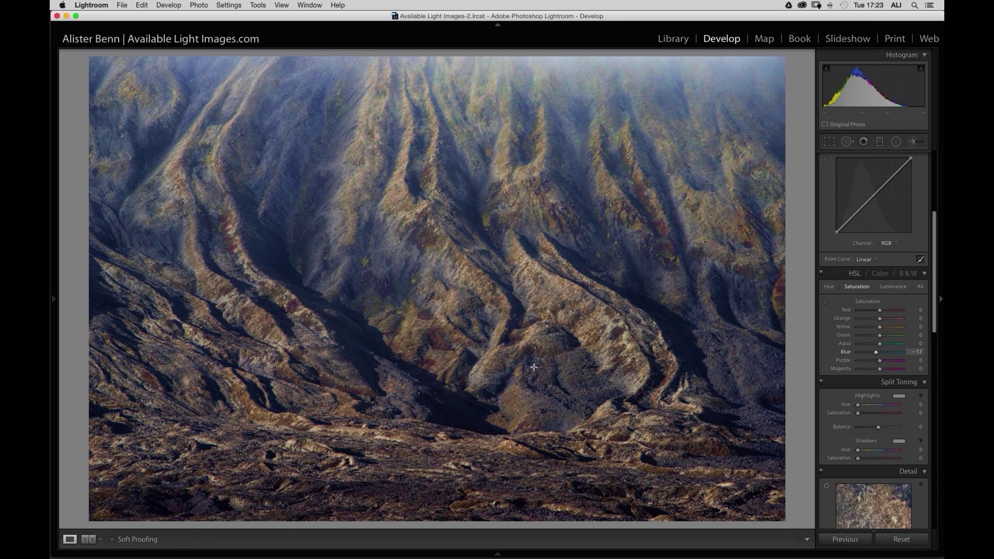
# Compare the processed mountainside photo side by side with the original, view it alone, and return to the thumbnail grid
pyautogui.press('g')
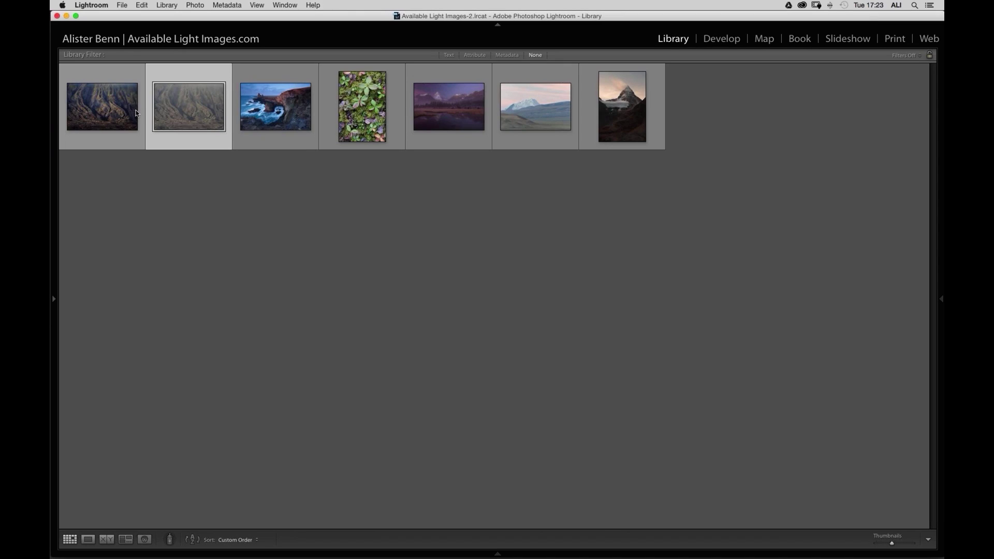
pyautogui.click(135, 113)
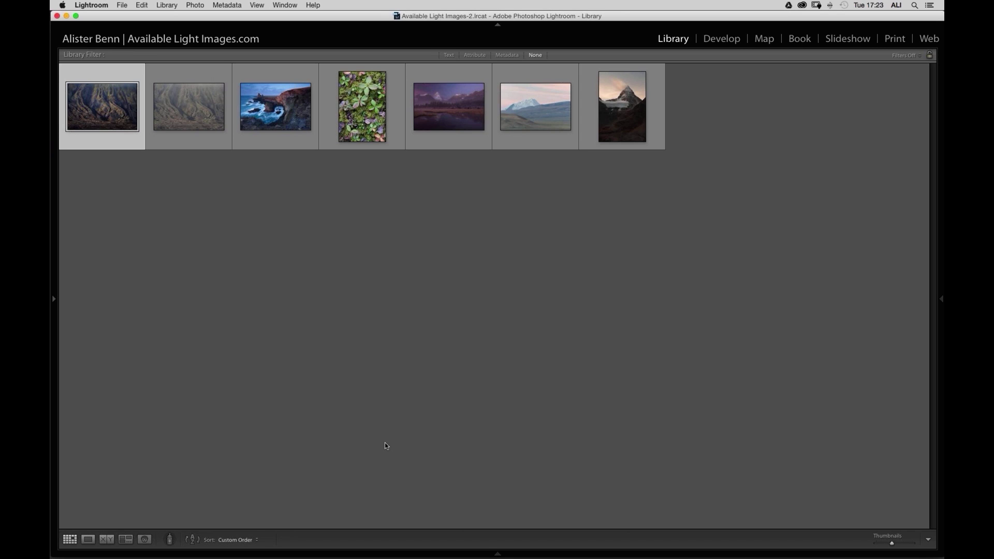
pyautogui.press('c')
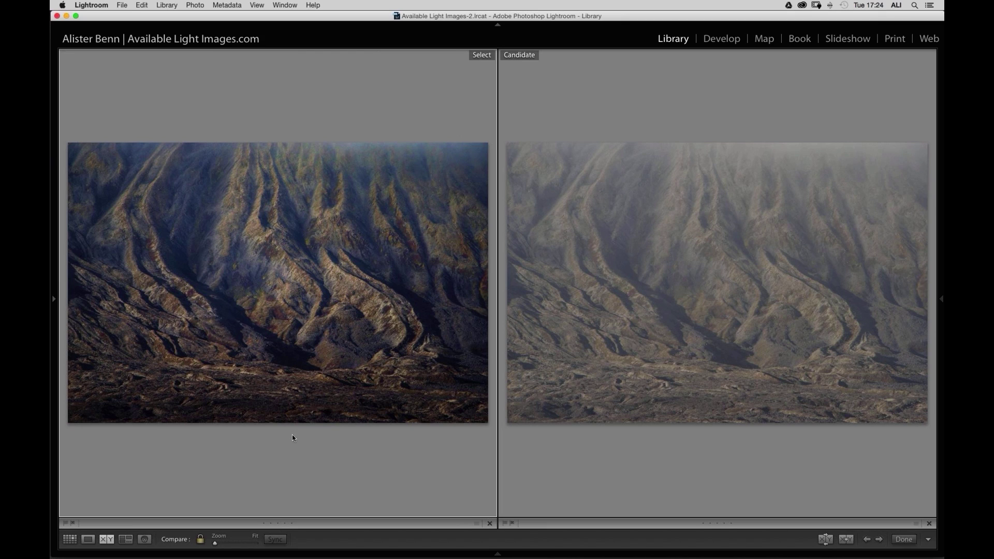
pyautogui.click(90, 541)
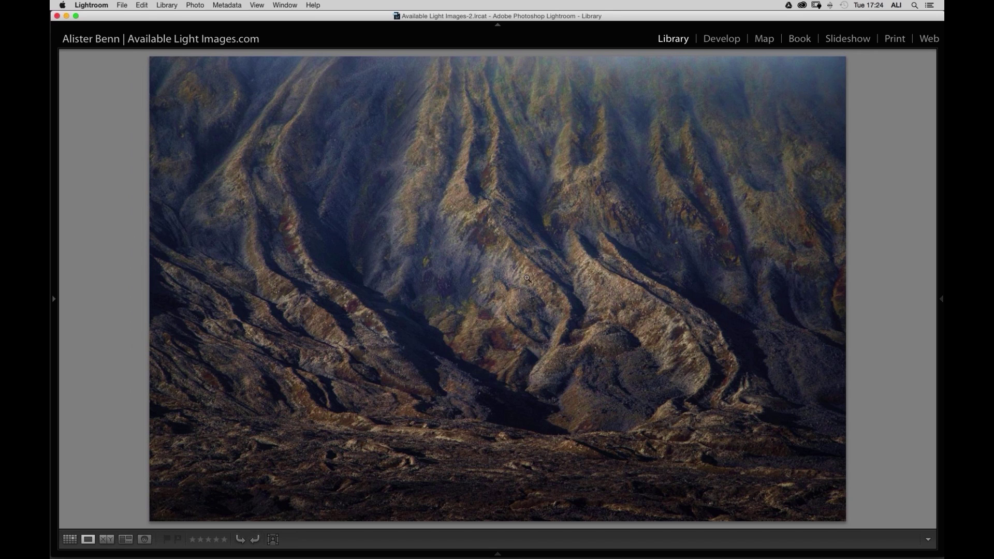
pyautogui.click(67, 541)
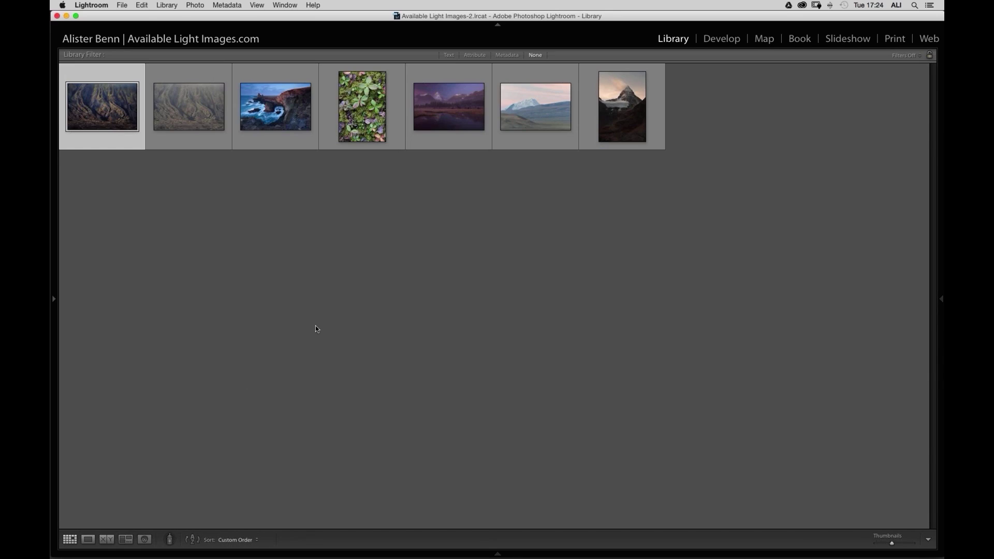
pyautogui.click(342, 326)
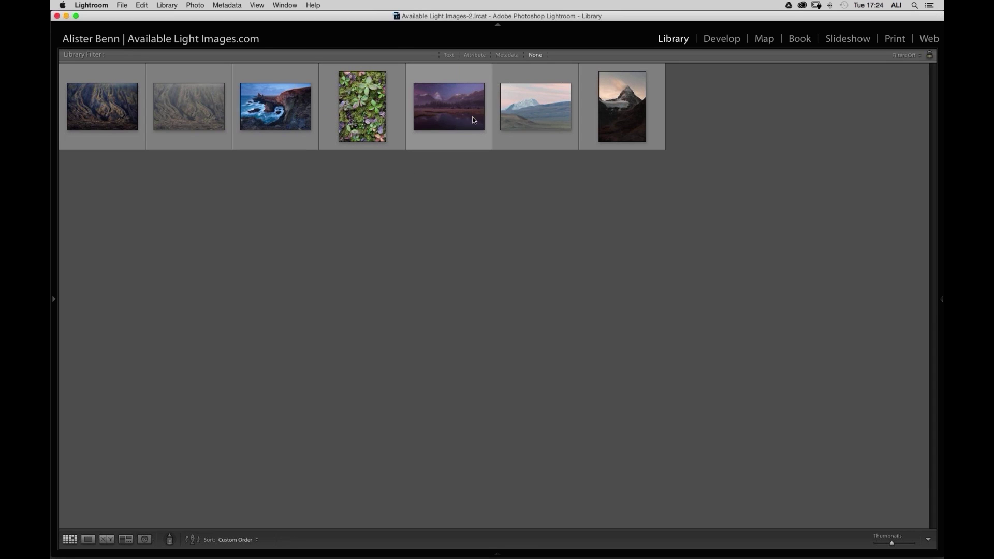
# Open the snow-capped mountain photo with the pink sky in the Develop module
pyautogui.click(529, 107)
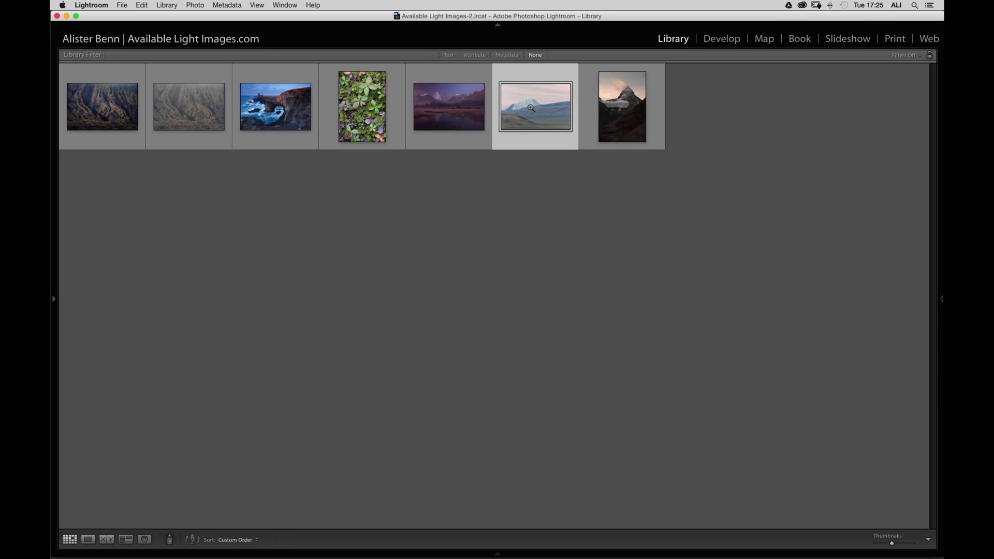
pyautogui.doubleClick(532, 108)
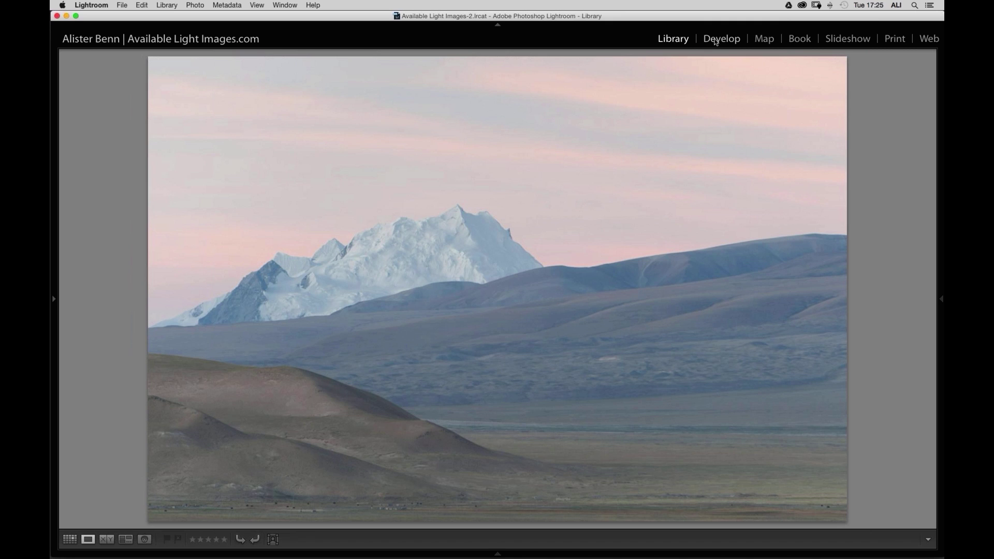
pyautogui.click(716, 42)
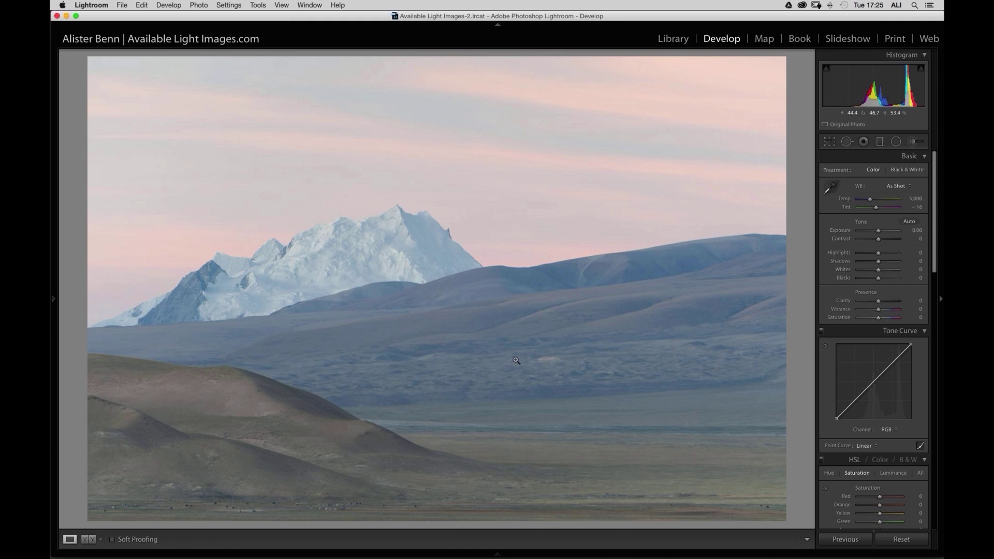
# Lower the snow-capped mountain photo's exposure to about −0.35
pyautogui.moveTo(875, 230); pyautogui.dragTo(874, 230)
pyautogui.doubleClick(874, 229)
pyautogui.moveTo(875, 230); pyautogui.dragTo(872, 232)
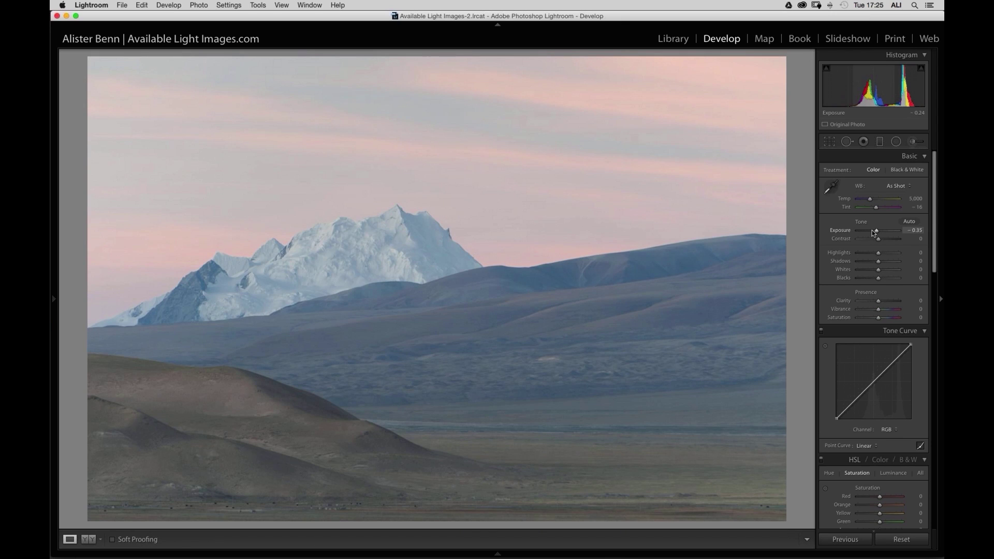
# Lower the snow-capped mountain photo's exposure further to −0.80
pyautogui.moveTo(873, 232); pyautogui.dragTo(874, 234)
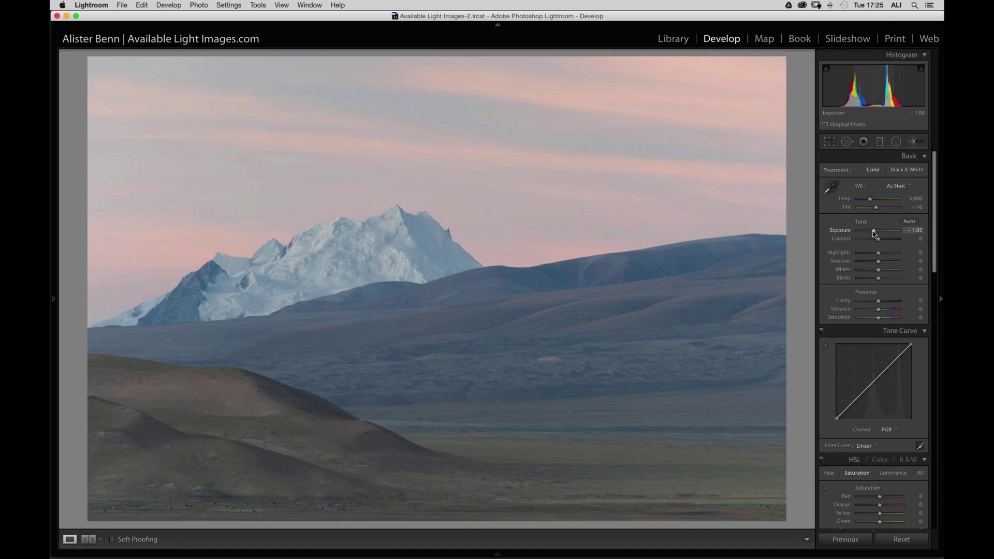
pyautogui.moveTo(874, 234); pyautogui.dragTo(875, 233)
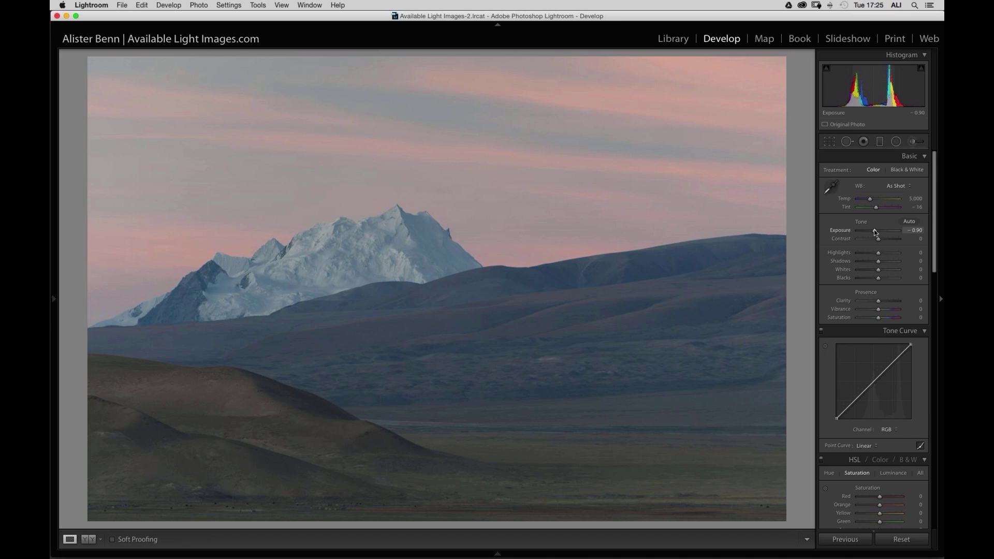
# In Camera Calibration, set the Blue Primary saturation to +85 and the Red Primary saturation to +22
pyautogui.scroll(-15, 875, 259)
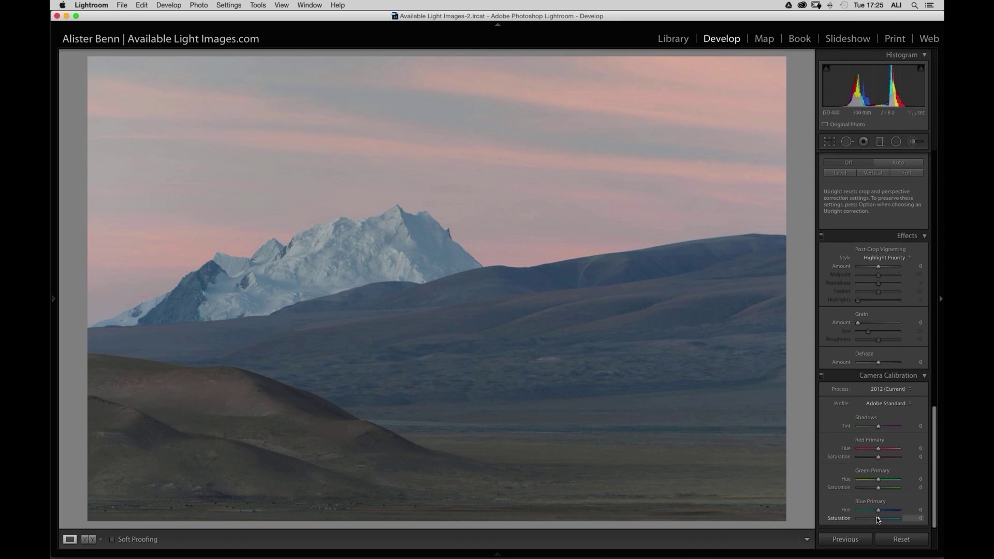
pyautogui.moveTo(877, 520); pyautogui.dragTo(880, 521)
pyautogui.moveTo(880, 520); pyautogui.dragTo(894, 521)
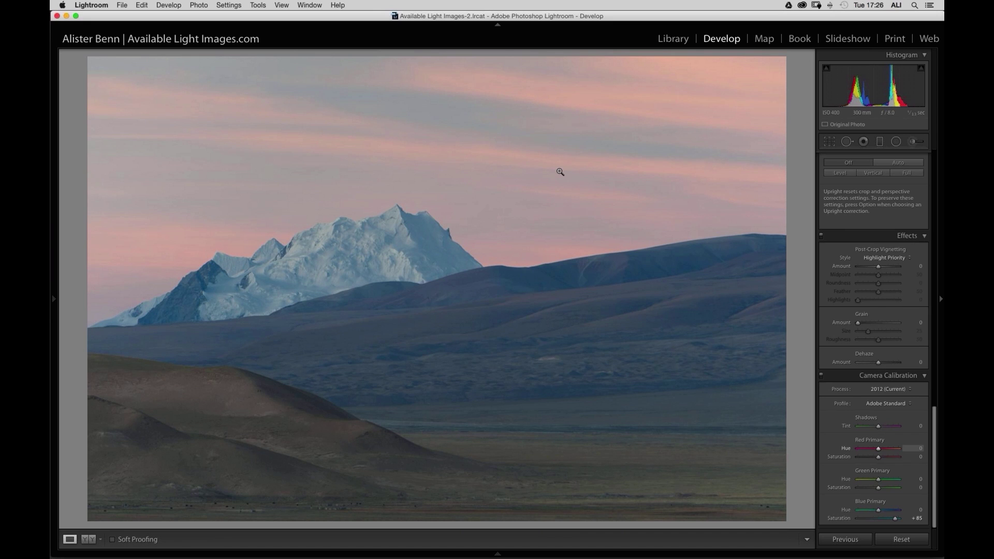
pyautogui.press('Tab')
pyautogui.write('22')
pyautogui.press('Return')
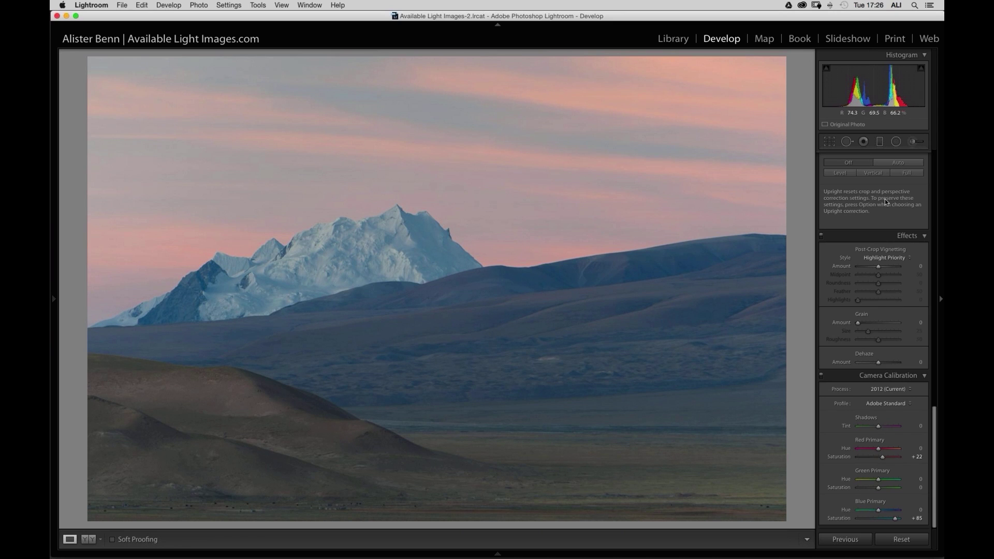
# Try cooler and warmer white balances for the mountain photo, settling on temperature 5,334 and tint −4
pyautogui.scroll(15, 884, 199)
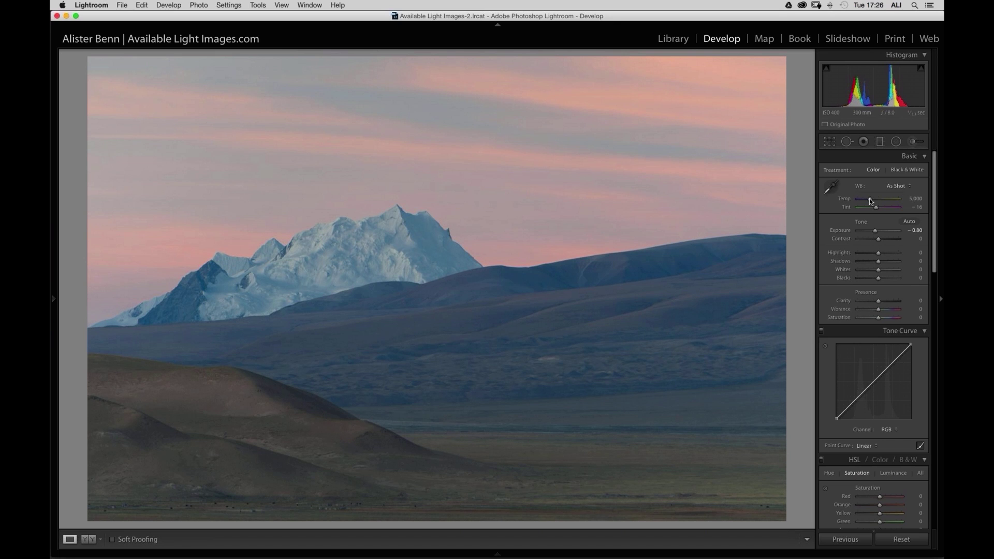
pyautogui.click(869, 200)
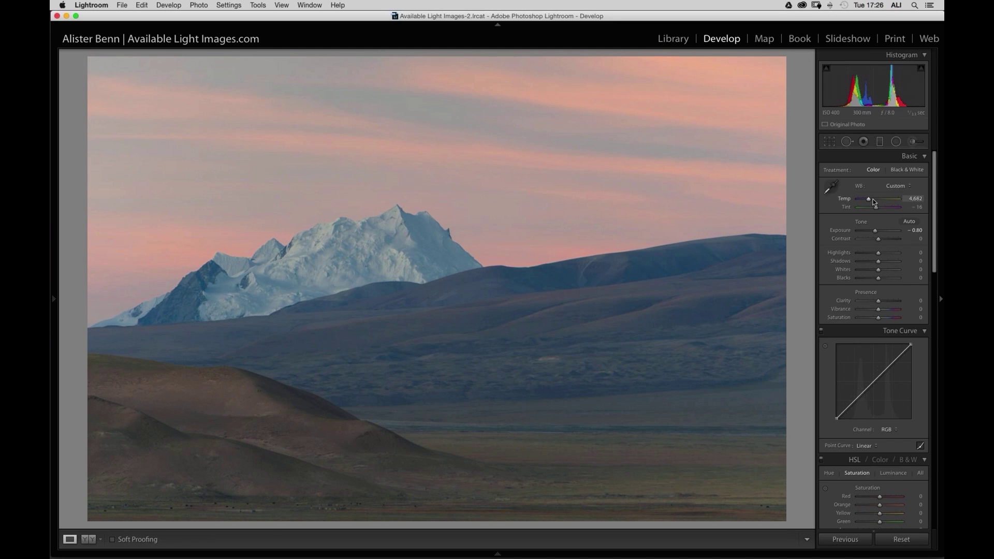
pyautogui.doubleClick(872, 201)
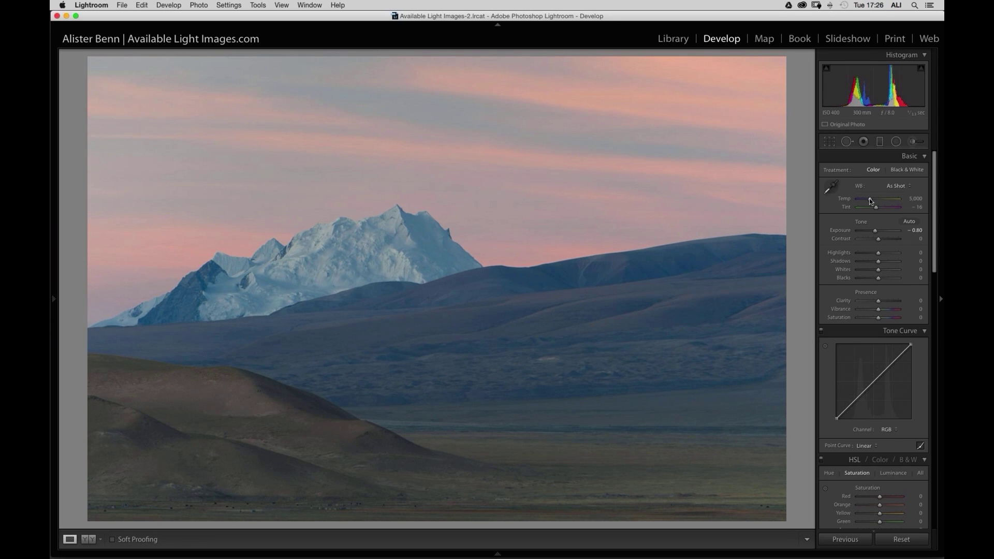
pyautogui.click(870, 199)
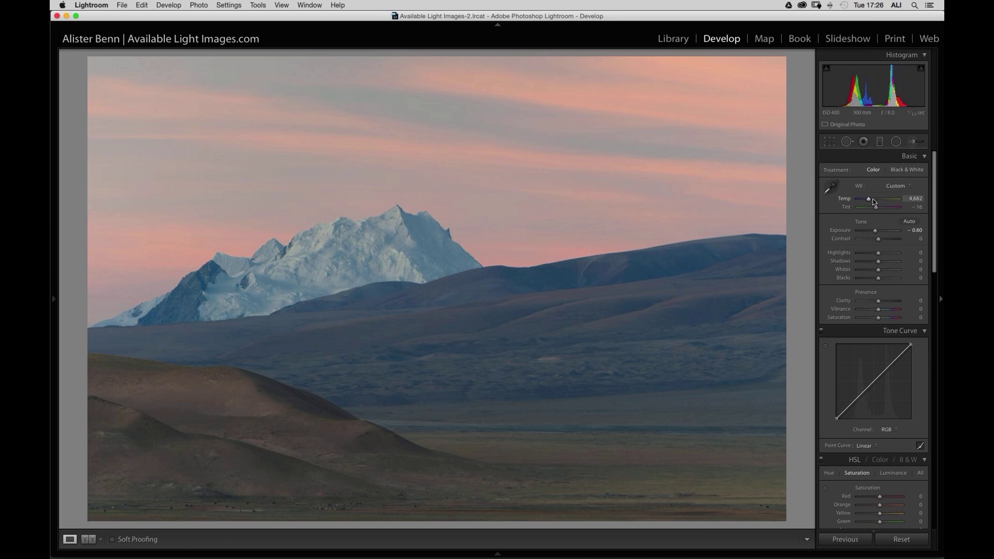
pyautogui.click(873, 199)
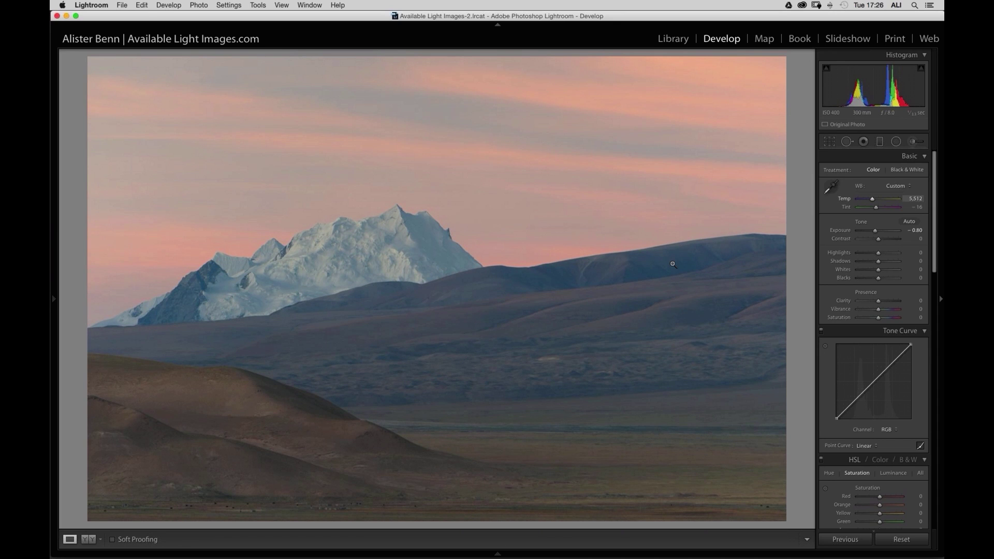
pyautogui.press('super+z')
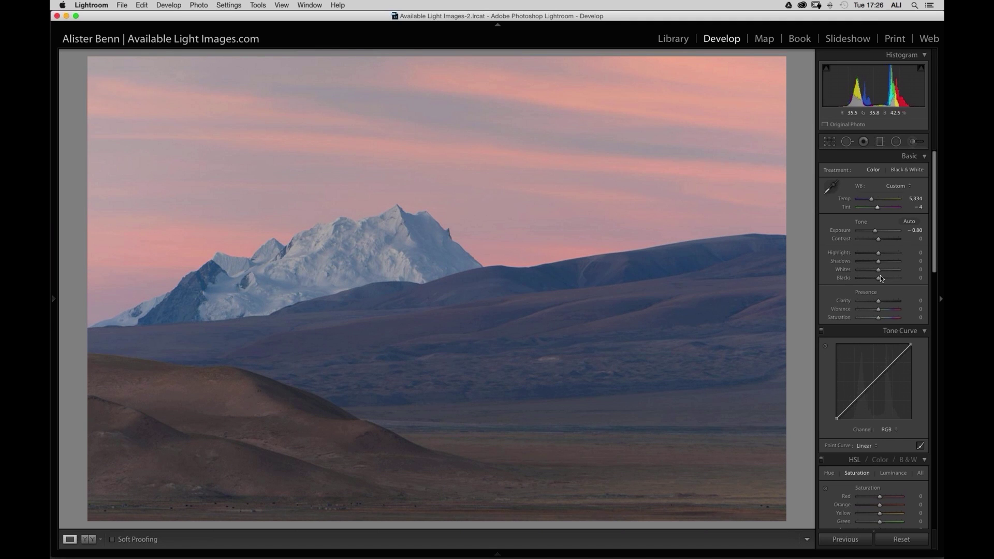
# Set the blacks to −41 and whites to +41, and darken the photo with a radial filter at exposure −0.49
pyautogui.moveTo(882, 279); pyautogui.dragTo(872, 278)
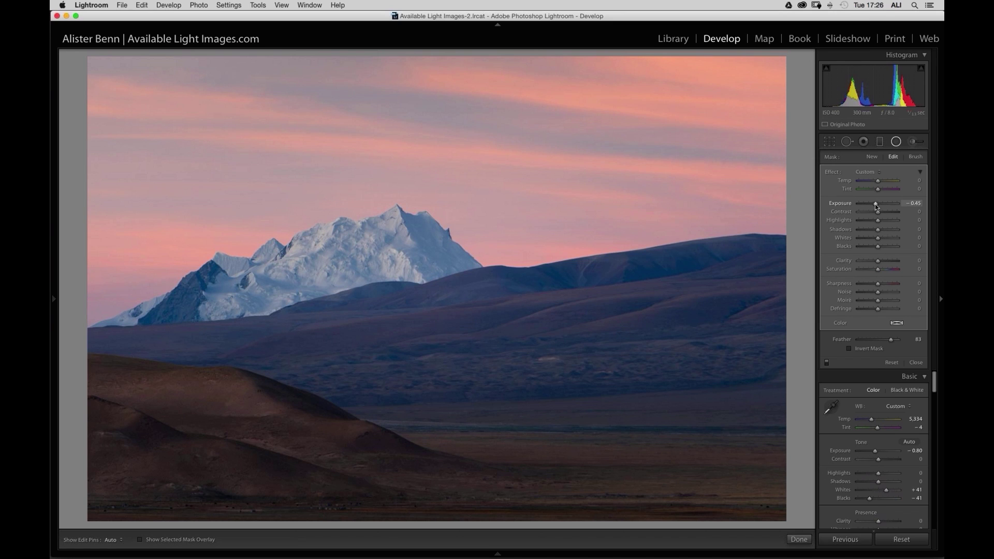
pyautogui.moveTo(875, 204); pyautogui.dragTo(874, 204)
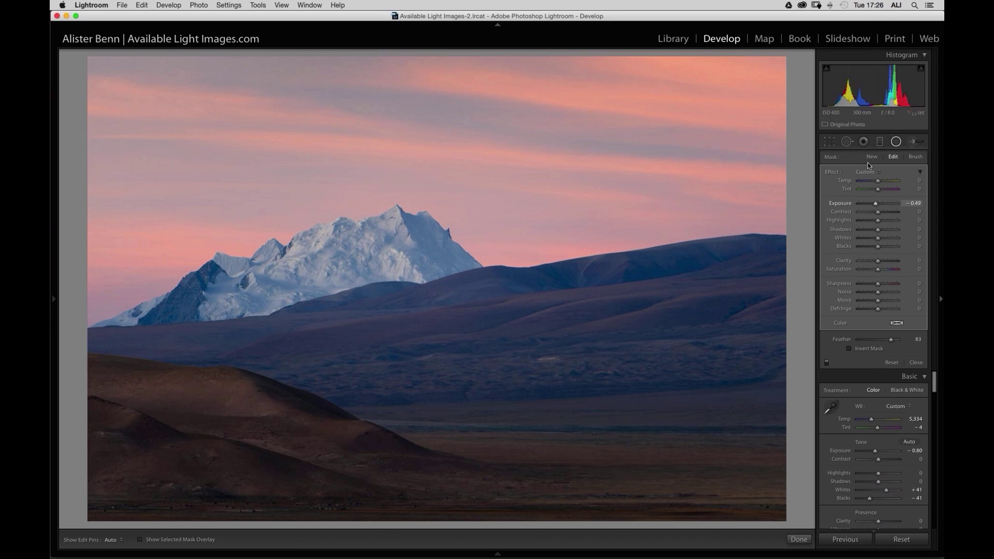
pyautogui.click(897, 141)
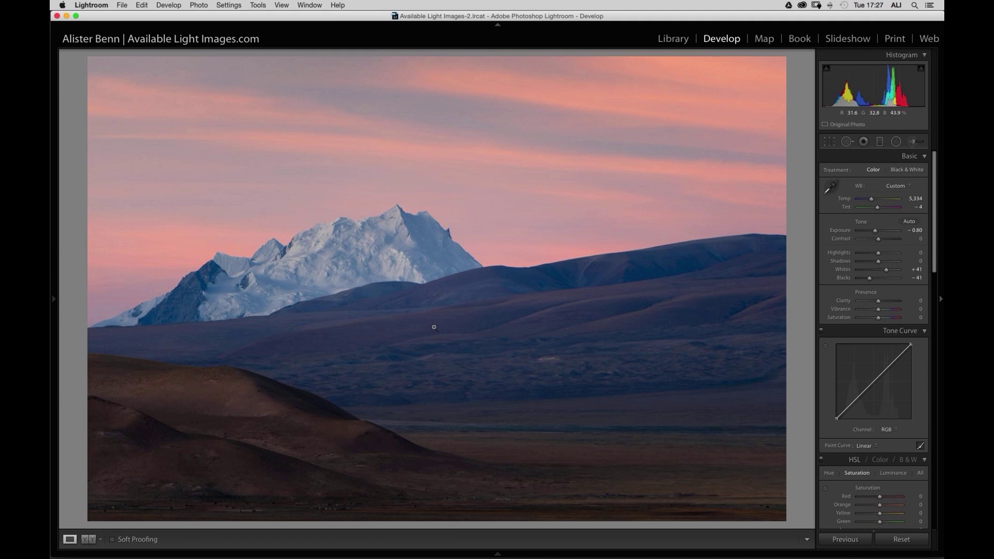
# Send a copy of the photo with Lightroom adjustments to Topaz Fusion Express 2 for editing in Topaz Adjust 5
pyautogui.rightClick(434, 262)
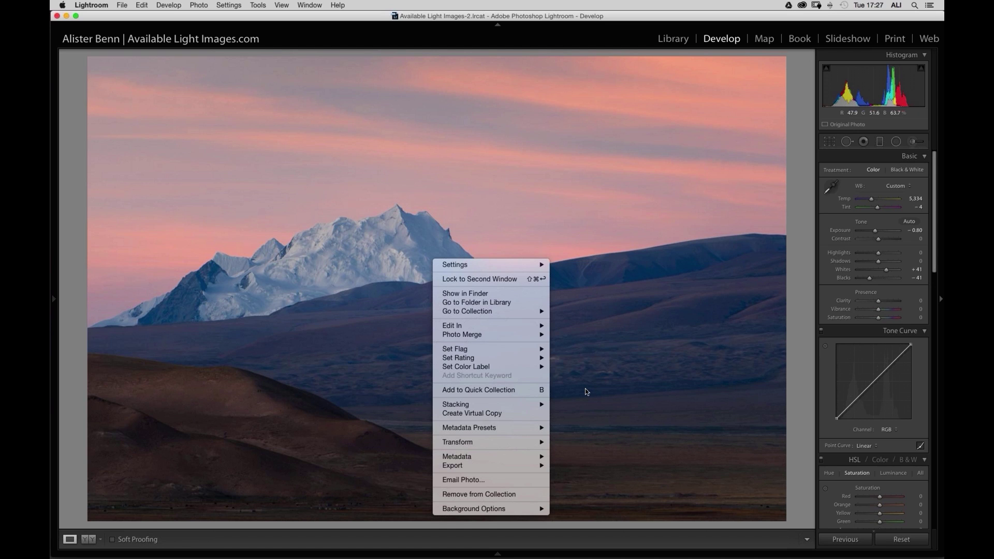
pyautogui.moveTo(517, 326)
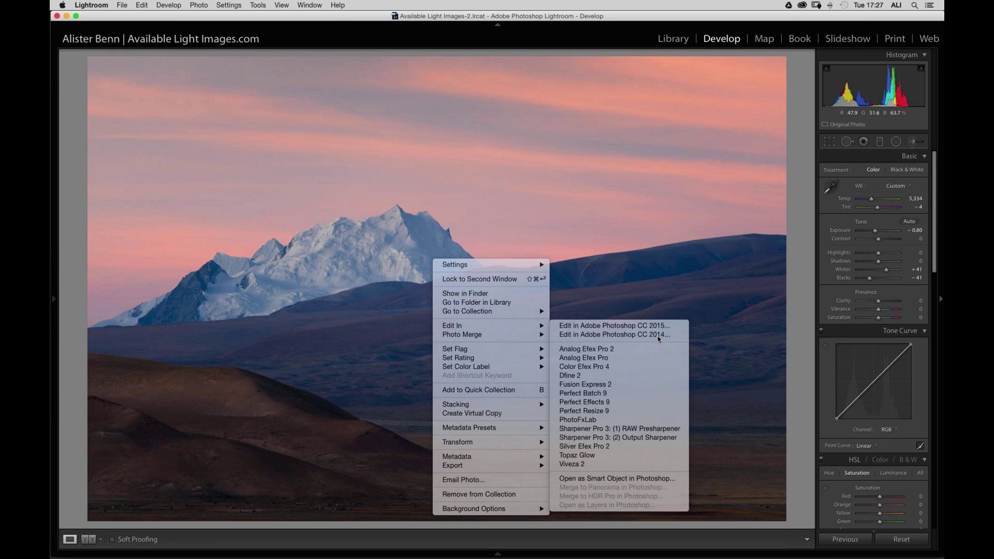
pyautogui.click(585, 384)
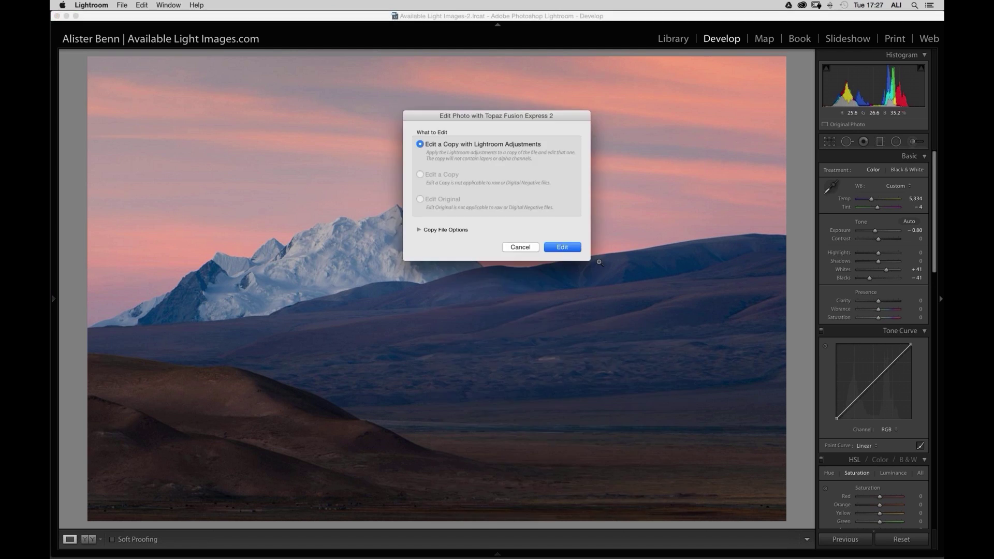
pyautogui.press('Return')
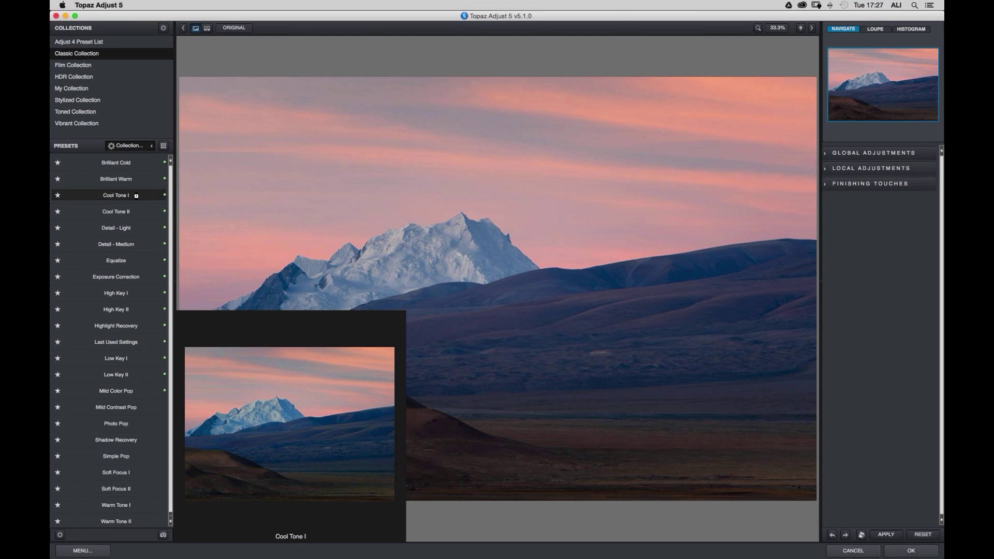
# Apply the Cool Tone I preset from the Classic Collection and return the processed photo to Lightroom
pyautogui.click(135, 195)
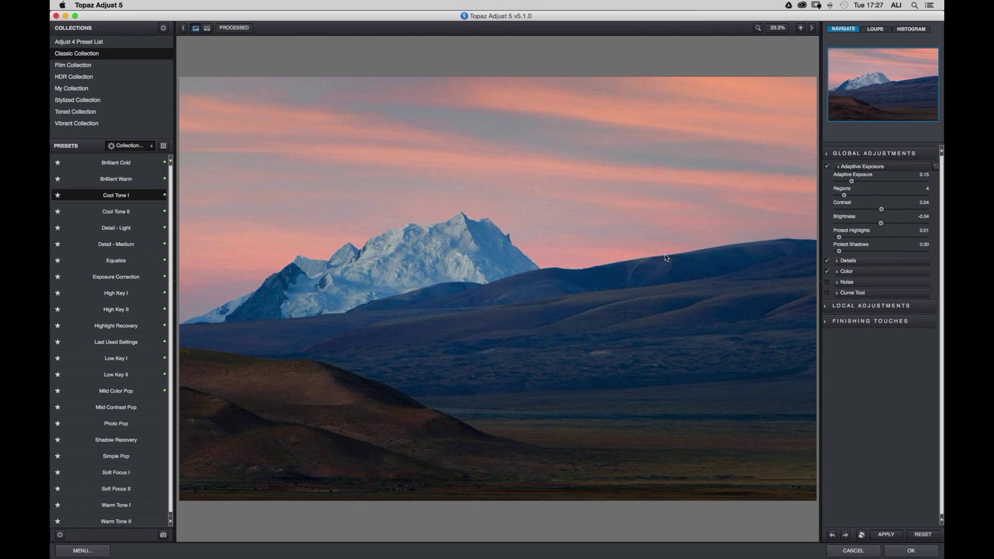
pyautogui.click(911, 551)
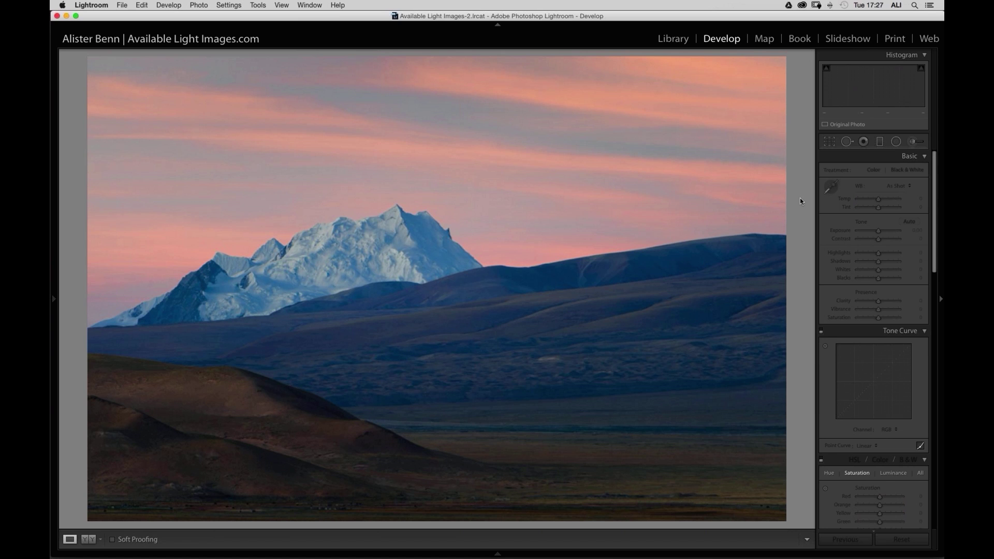
# Open a copy of the Topaz-processed photo with Lightroom adjustments in Adobe Photoshop CC 2015
pyautogui.rightClick(473, 264)
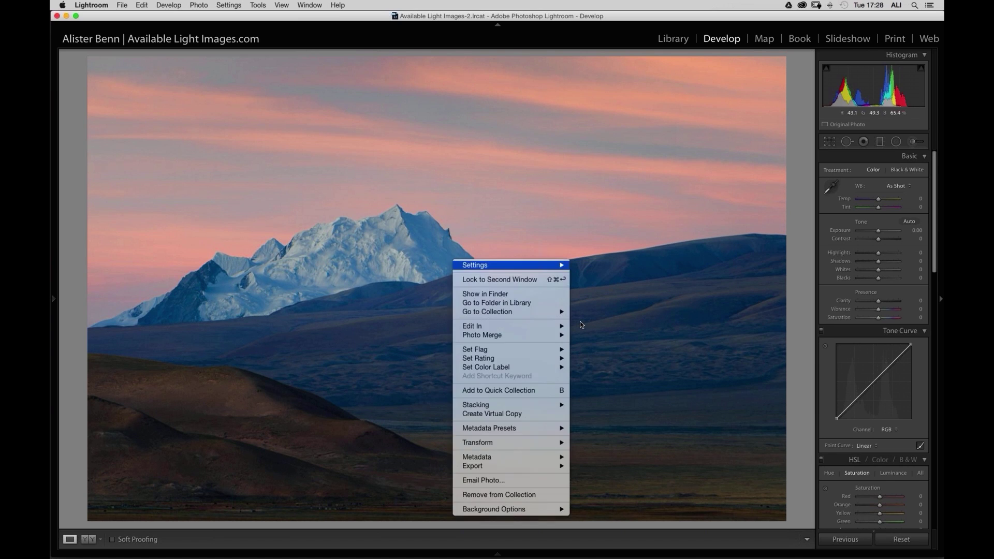
pyautogui.click(581, 325)
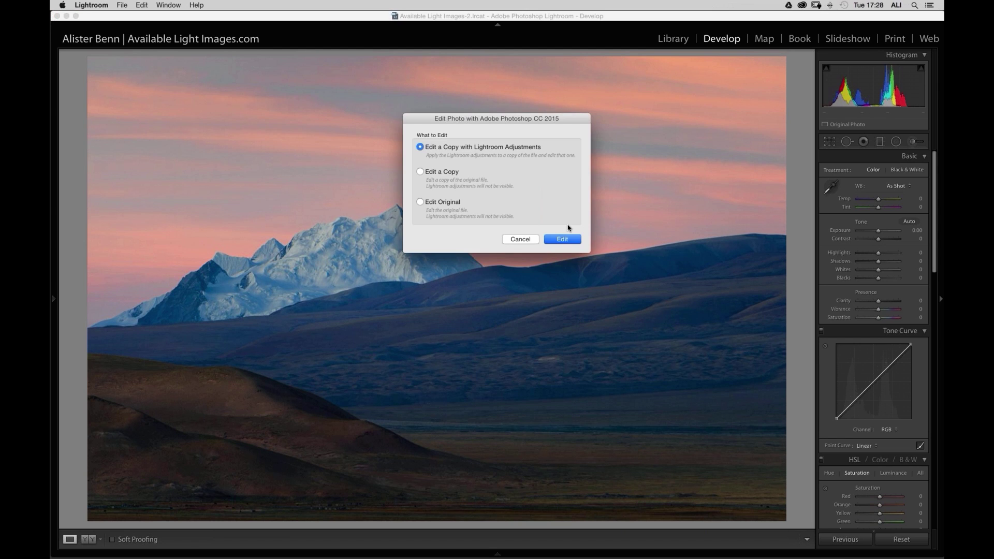
pyautogui.press('Return')
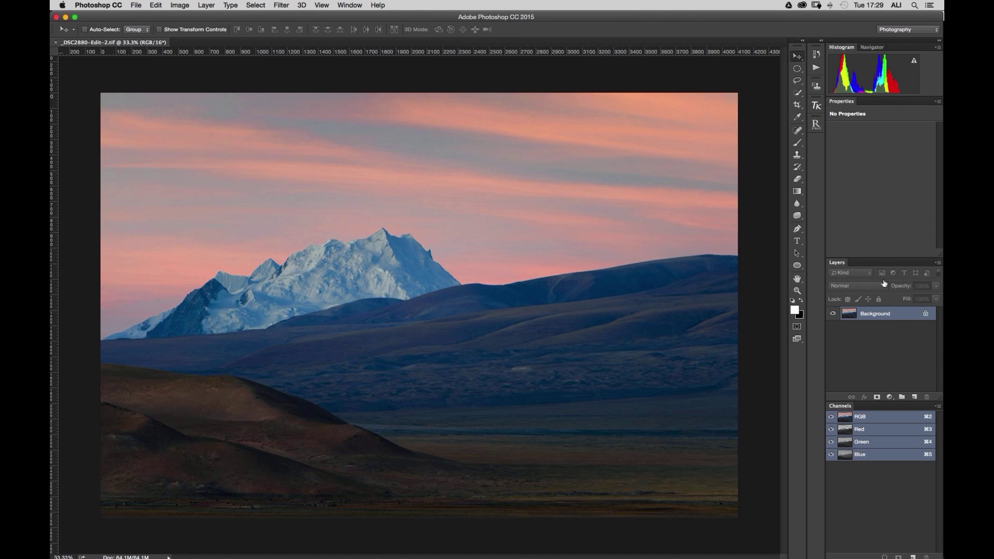
# Add a Levels adjustment layer and brighten the image by setting its white input level to 212
pyautogui.click(890, 397)
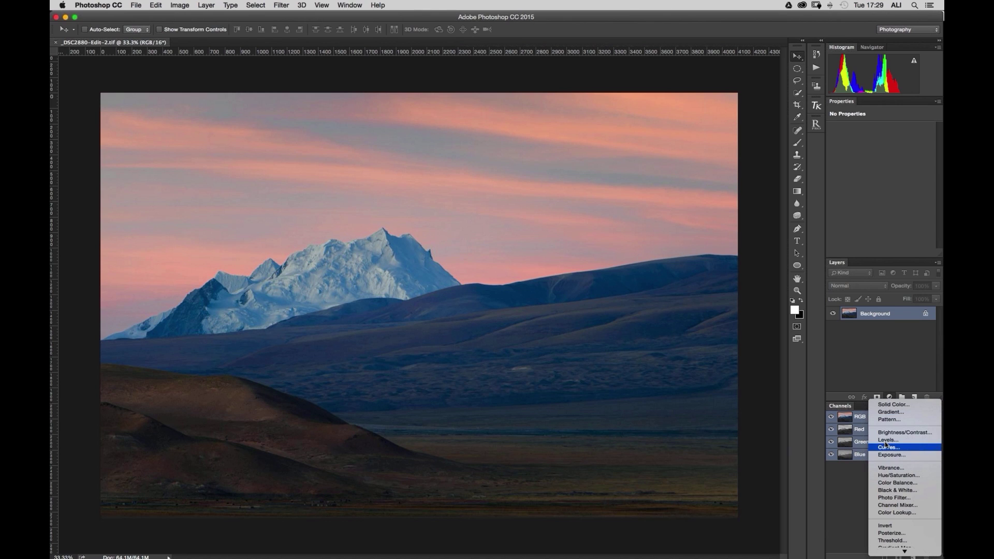
pyautogui.click(888, 440)
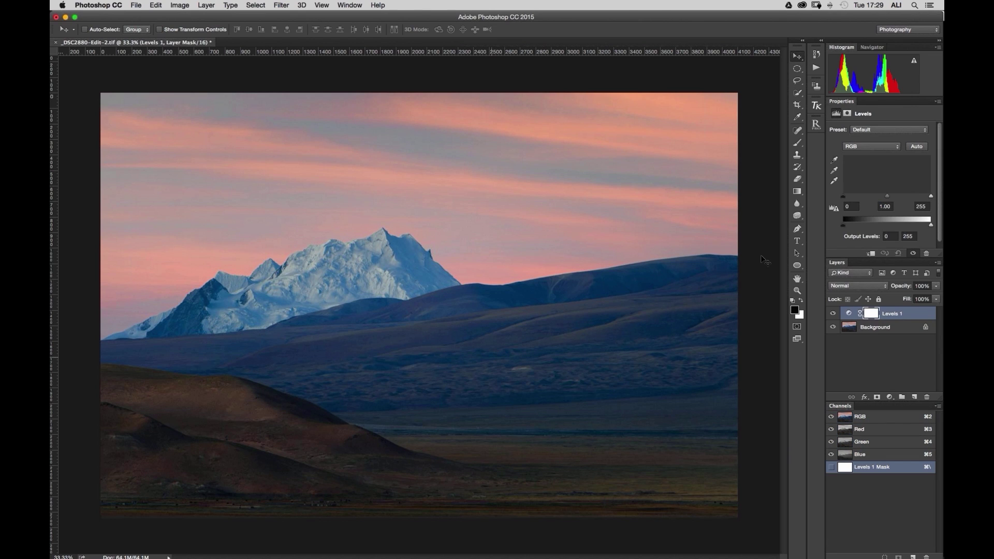
pyautogui.moveTo(931, 196); pyautogui.dragTo(918, 195)
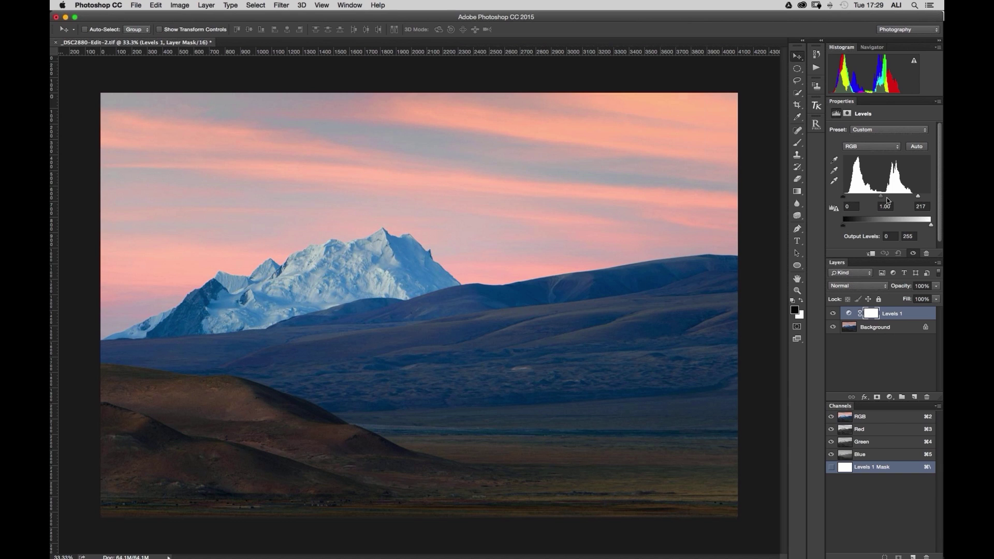
pyautogui.moveTo(918, 196); pyautogui.dragTo(887, 195)
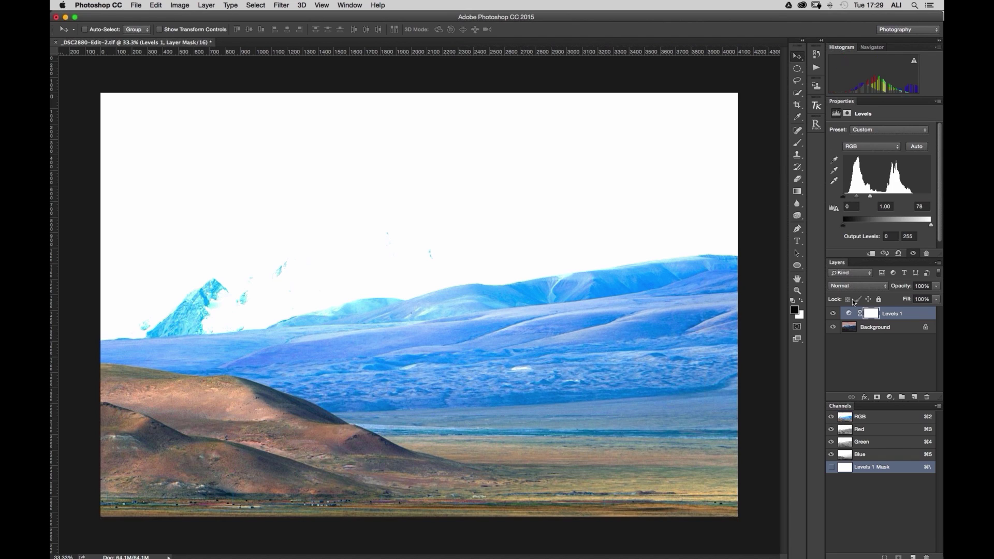
pyautogui.click(848, 313)
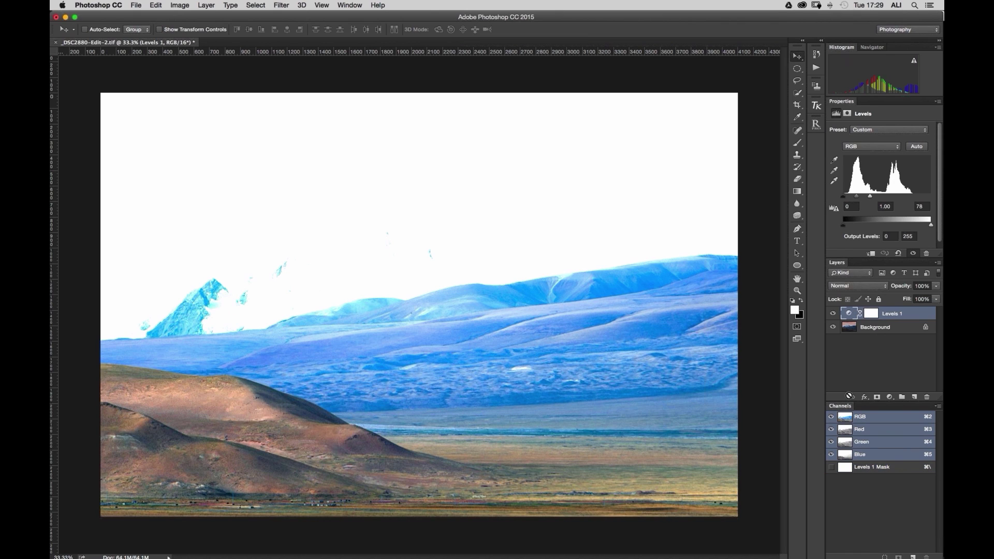
pyautogui.moveTo(909, 197); pyautogui.dragTo(919, 198)
pyautogui.moveTo(919, 199); pyautogui.dragTo(922, 198)
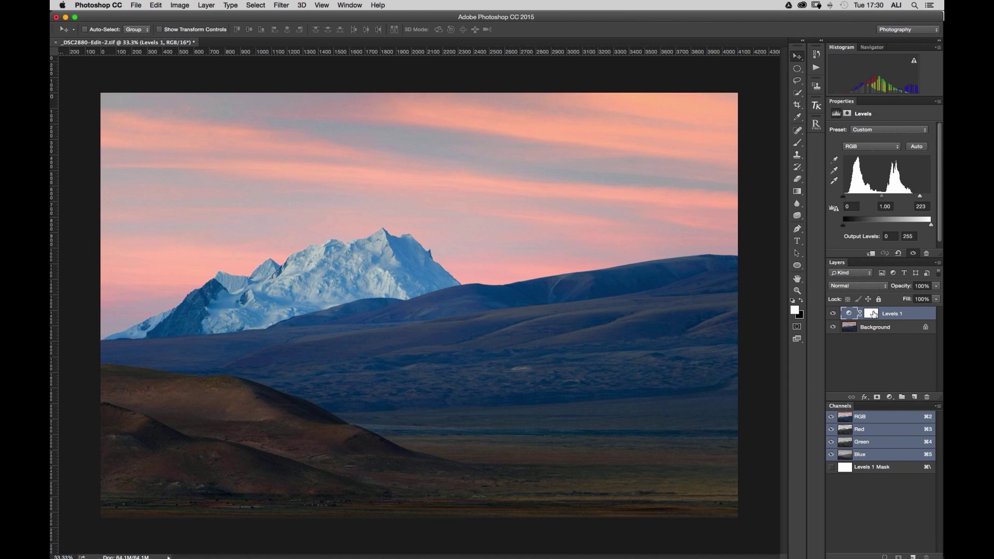
pyautogui.moveTo(920, 196); pyautogui.dragTo(916, 196)
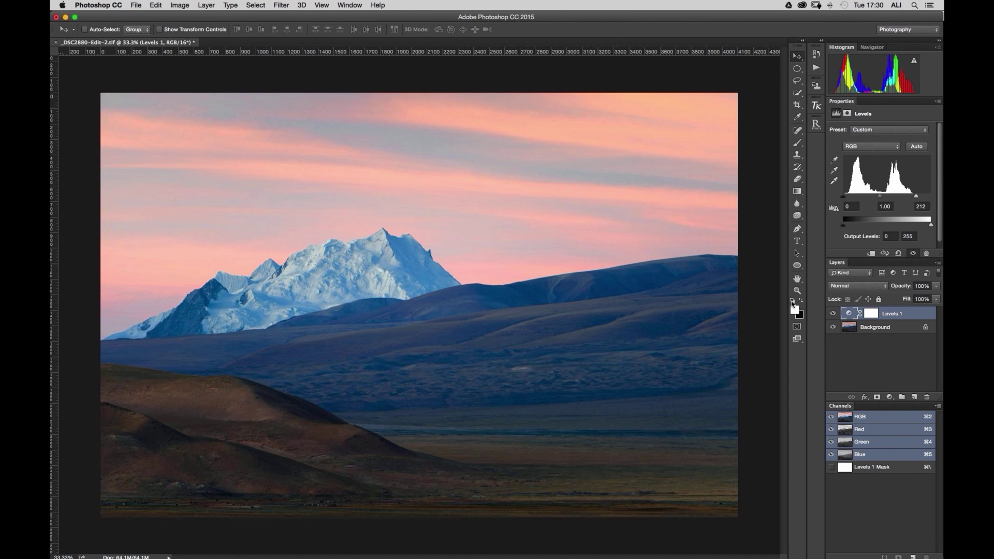
# Draw a linear gradient on the Levels layer mask to confine the brightening to the lower foreground
pyautogui.press('super+backslash')
pyautogui.press('g')
pyautogui.moveTo(406, 426); pyautogui.dragTo(431, 320)
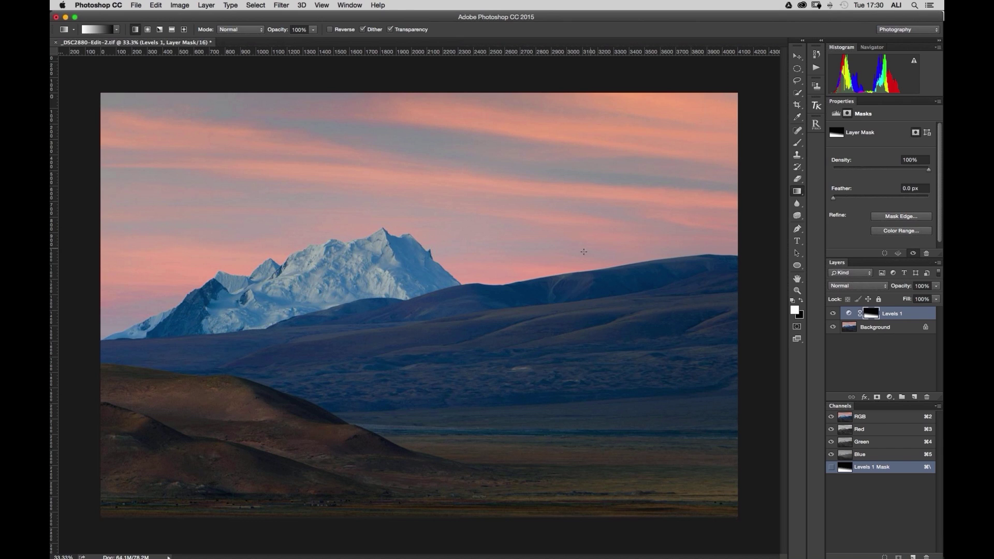
pyautogui.click(798, 55)
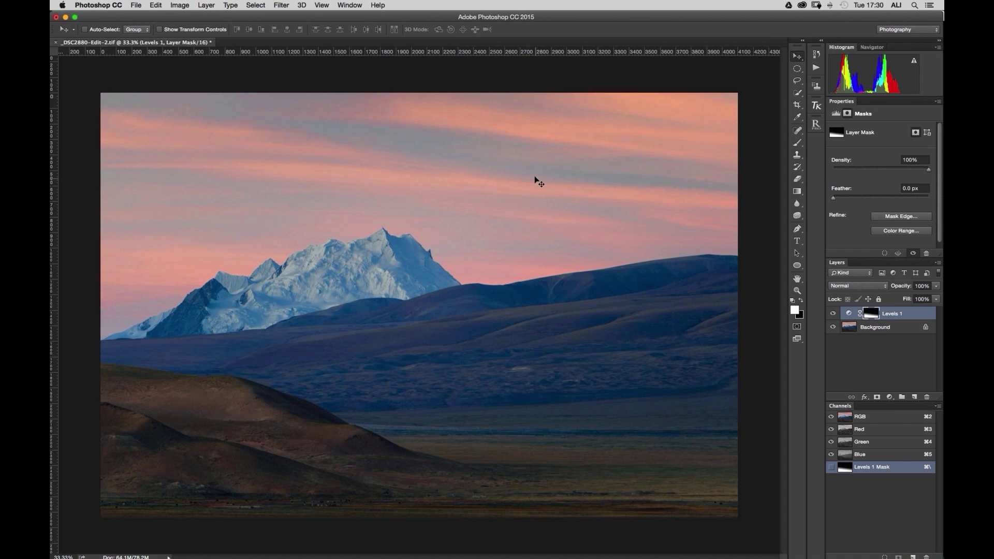
# Select the brown foreground hills with the Lasso along their ridge and add a Curves adjustment layer masked to that selection
pyautogui.click(797, 81)
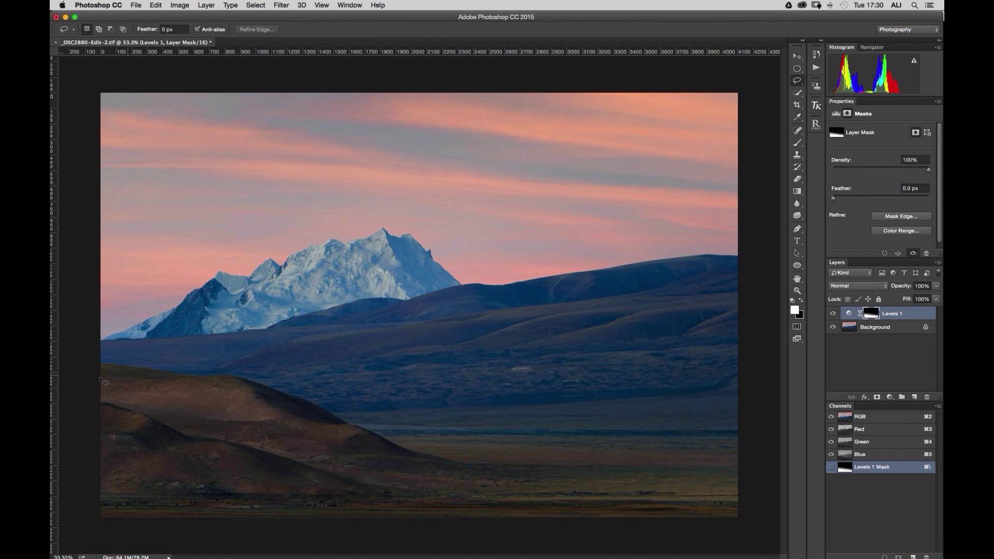
pyautogui.moveTo(107, 365)
pyautogui.mouseDown()
pyautogui.moveTo(262, 389)
pyautogui.moveTo(483, 460)
pyautogui.moveTo(536, 463)
pyautogui.moveTo(336, 357)
pyautogui.mouseUp()
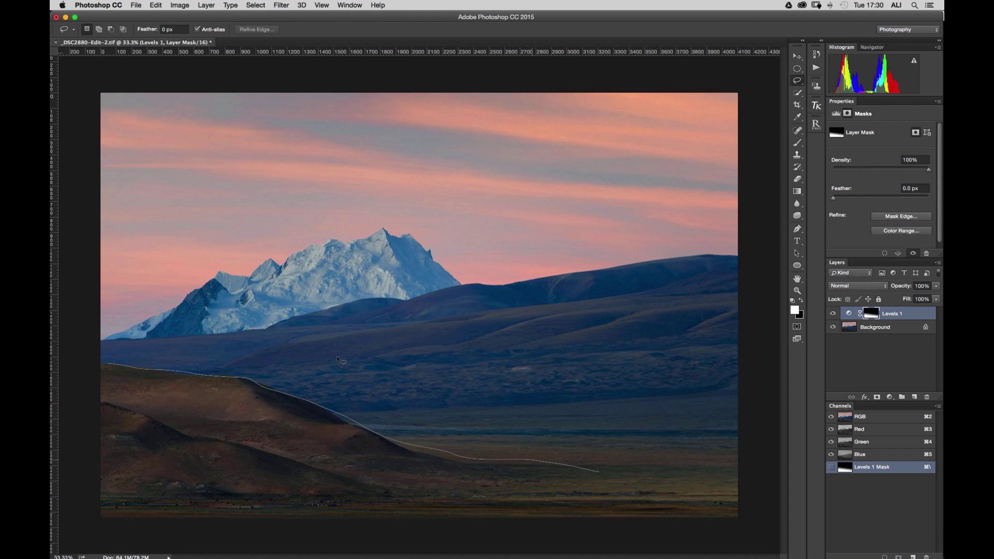
pyautogui.press('super+m')
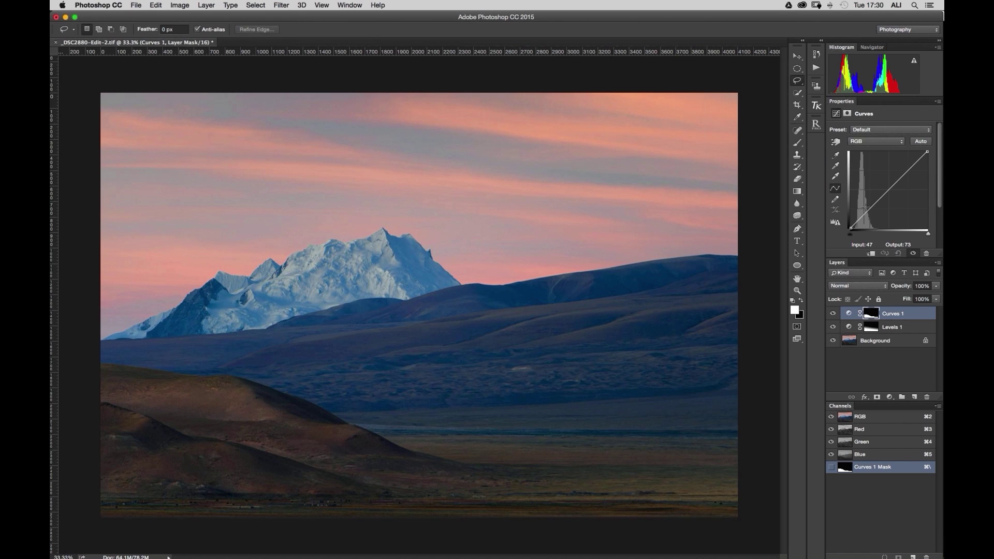
# Shape the hill Curves layer into a contrast curve, lowering shadows from input 38 to output 30 and raising input 151 to 175
pyautogui.moveTo(862, 213); pyautogui.dragTo(862, 220)
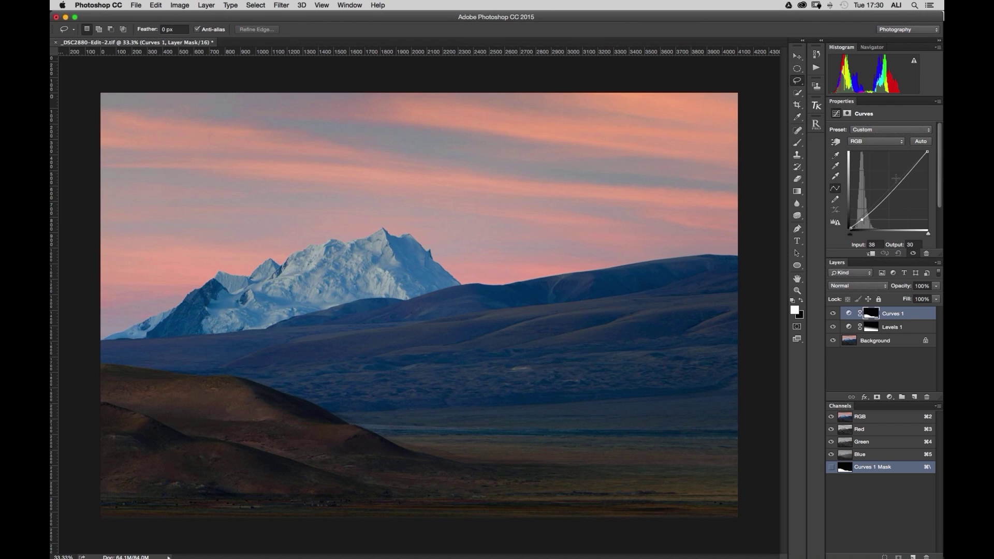
pyautogui.click(895, 179)
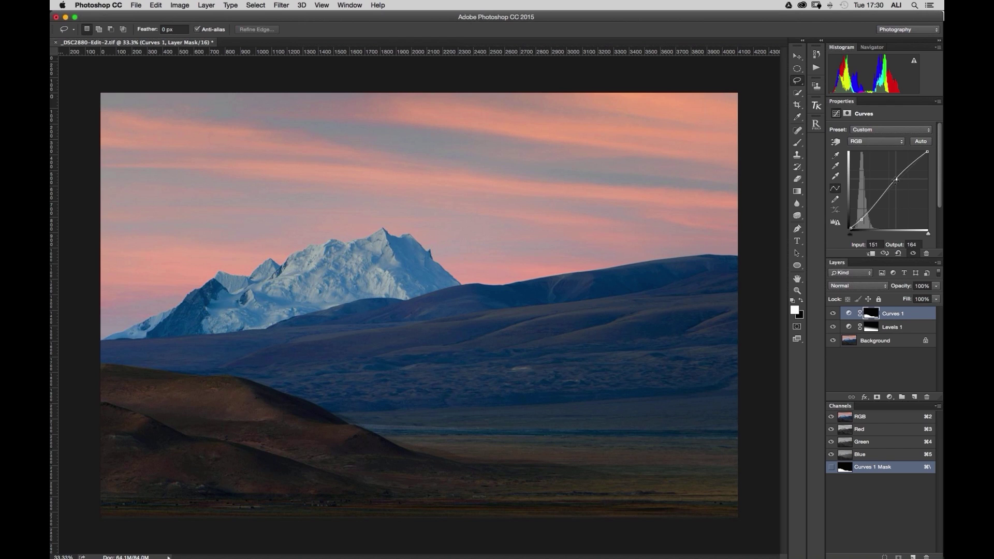
pyautogui.moveTo(895, 179); pyautogui.dragTo(897, 175)
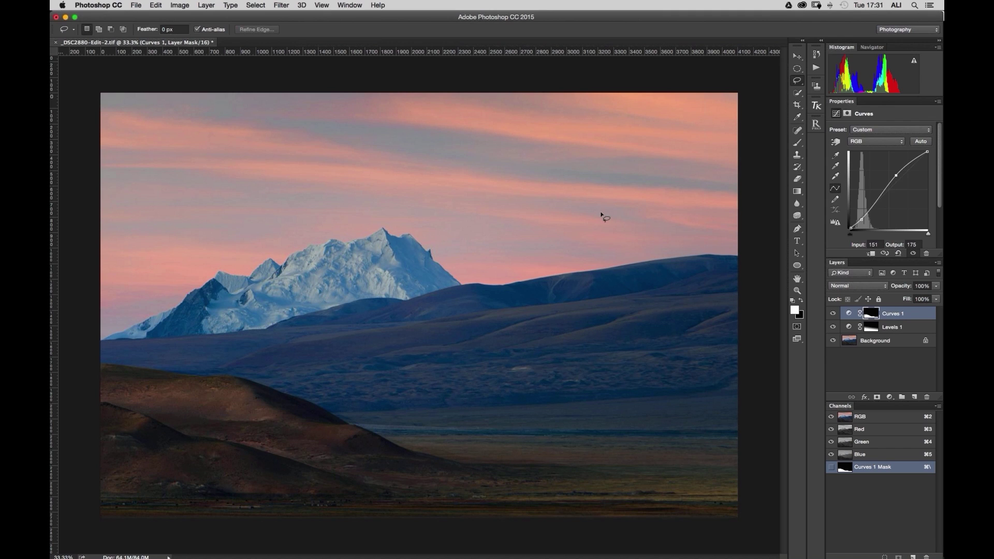
# Refine the Curves layer mask with a feather of 313.1 px to soften its transition
pyautogui.press('alt+super+r')
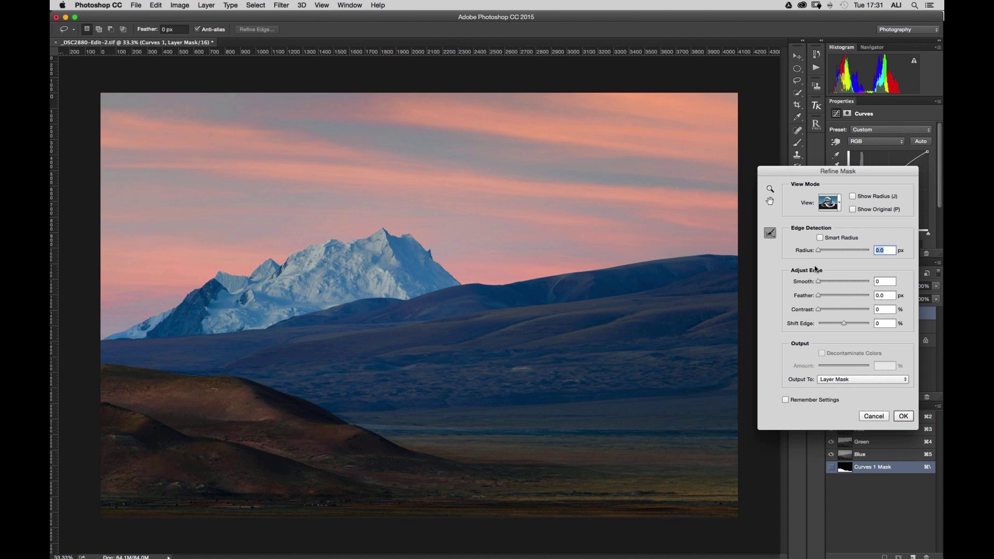
pyautogui.moveTo(847, 297); pyautogui.dragTo(862, 296)
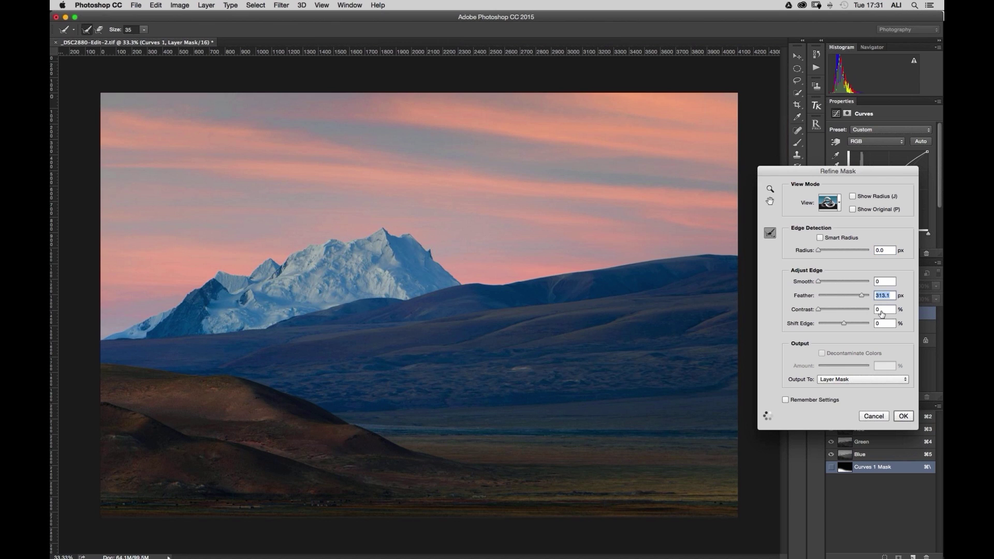
pyautogui.press('Return')
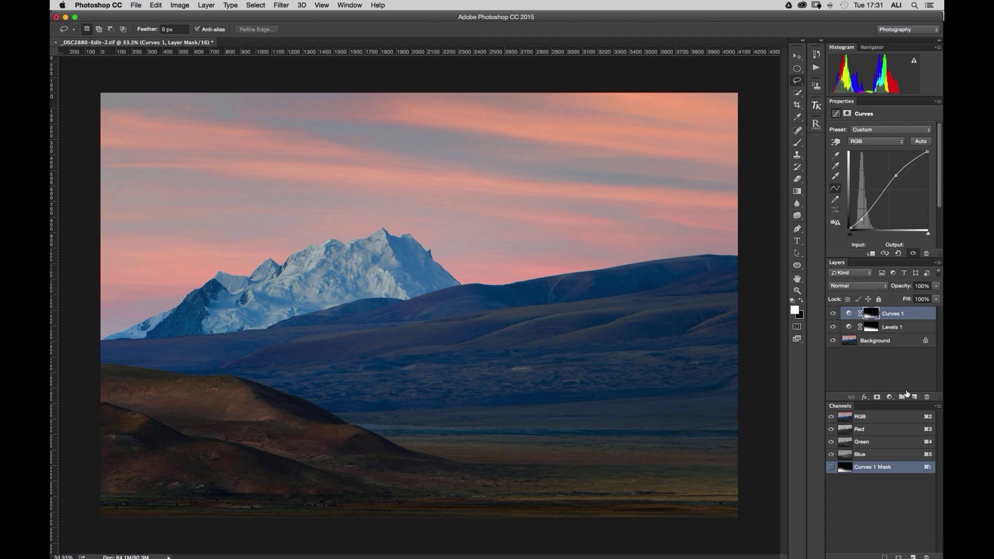
# Group the Curves and Levels adjustment layers together
pyautogui.click(903, 395)
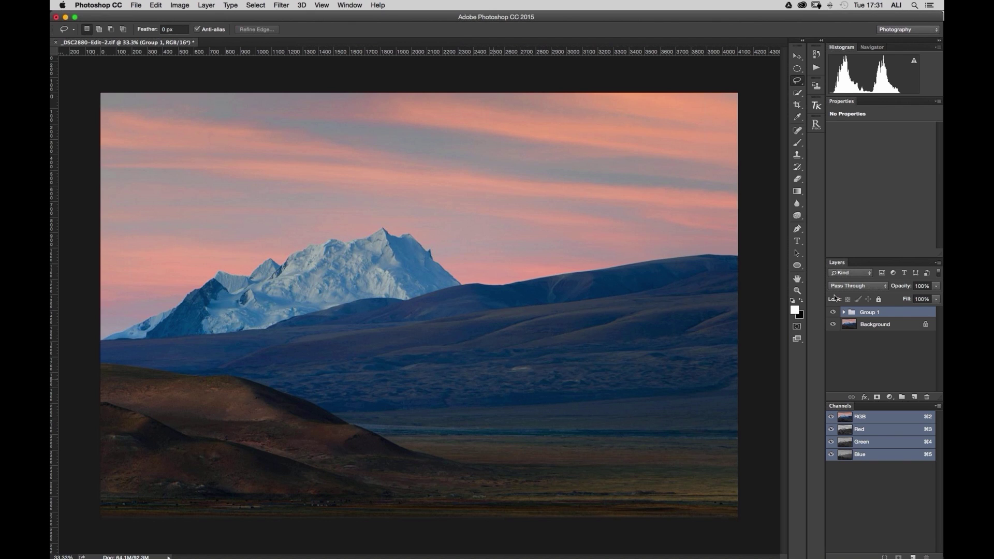
pyautogui.click(798, 57)
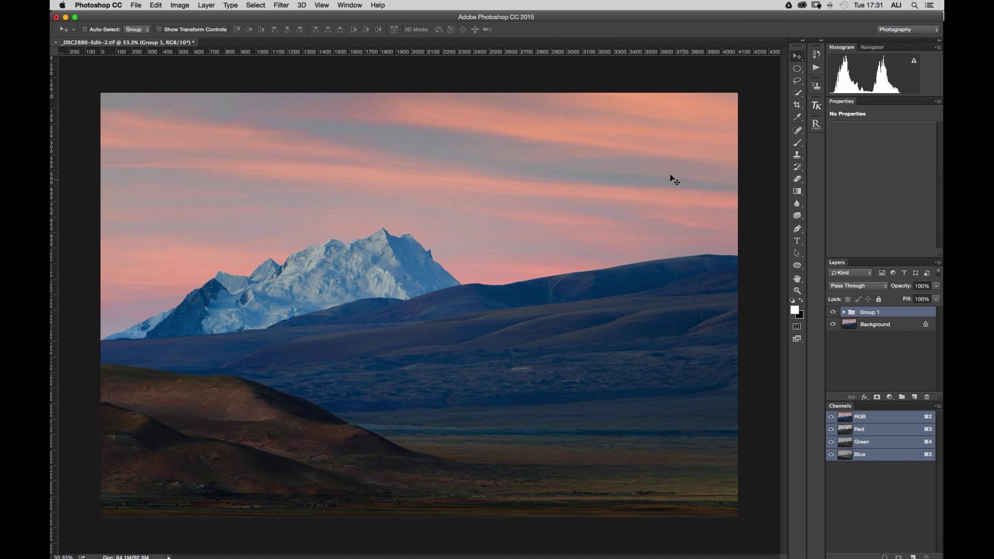
# Try strengthening the effect by duplicating the adjustment group, and delete the duplicate
pyautogui.press('super')
pyautogui.press('super+j')
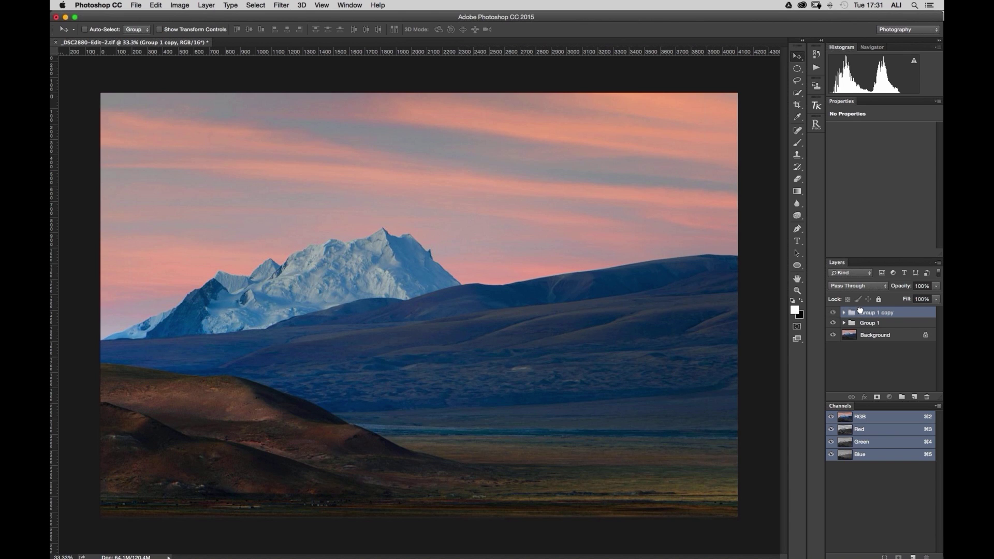
pyautogui.moveTo(860, 311); pyautogui.dragTo(927, 396)
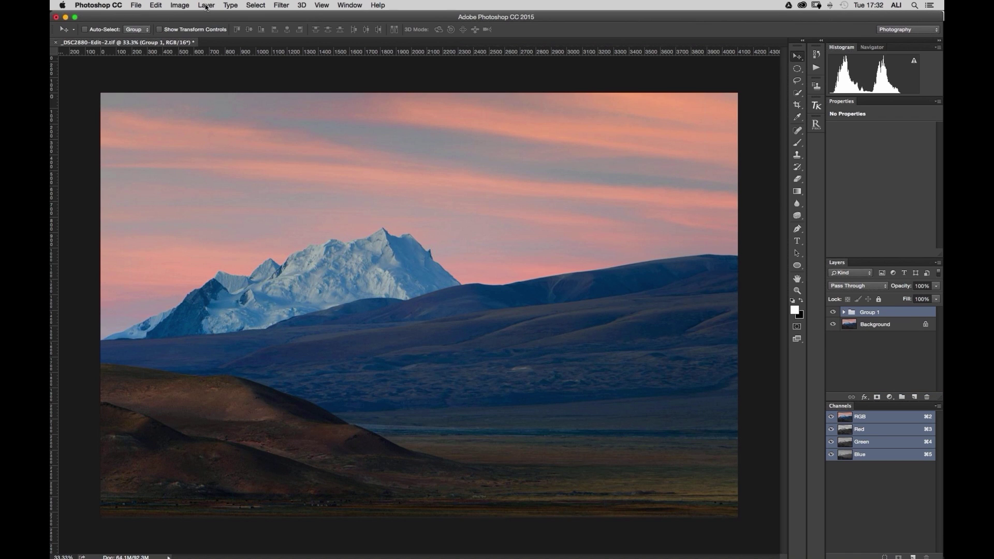
# Flatten the adjustments into the background and duplicate the result onto a new layer
pyautogui.click(206, 6)
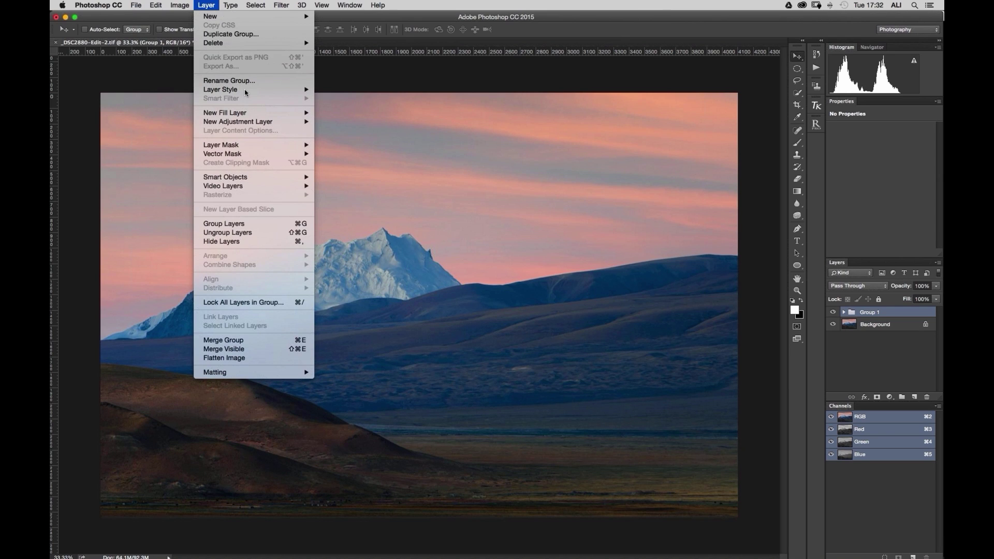
pyautogui.click(283, 340)
# Open the duplicated layer in the Topaz Clarity filter
pyautogui.click(281, 4)
pyautogui.moveTo(297, 223)
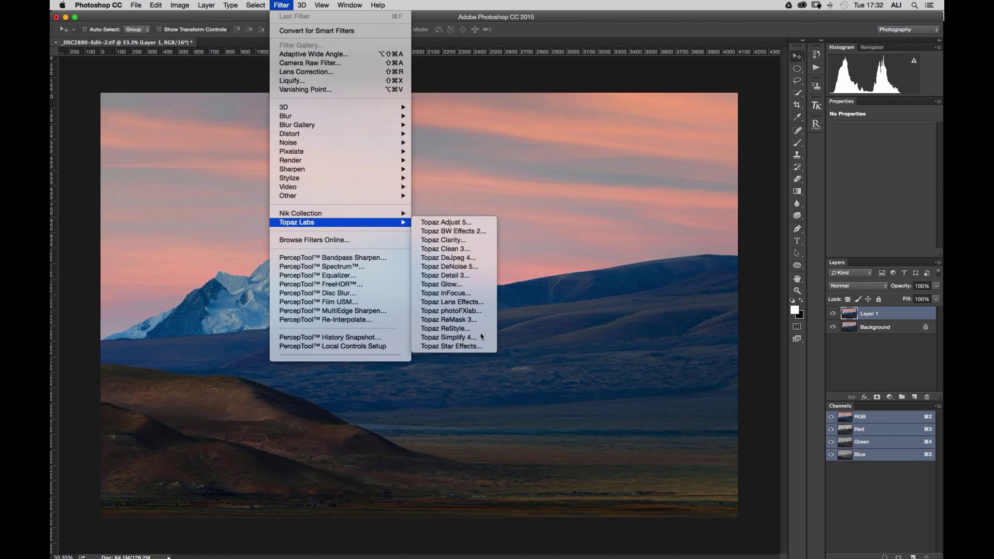
pyautogui.click(452, 241)
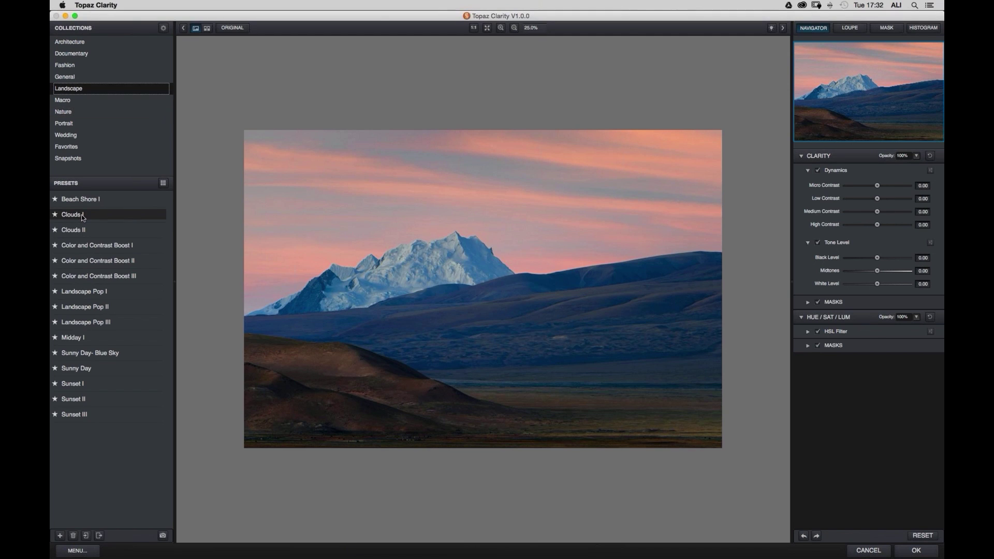
# Try the Clouds I and Clouds II landscape presets, and compare the processed photo with the original
pyautogui.click(81, 215)
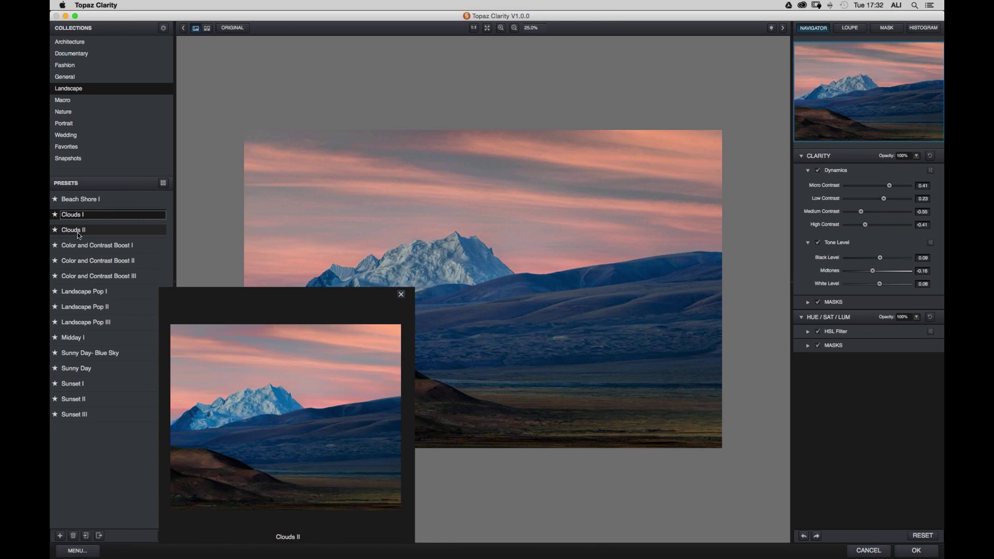
pyautogui.click(80, 232)
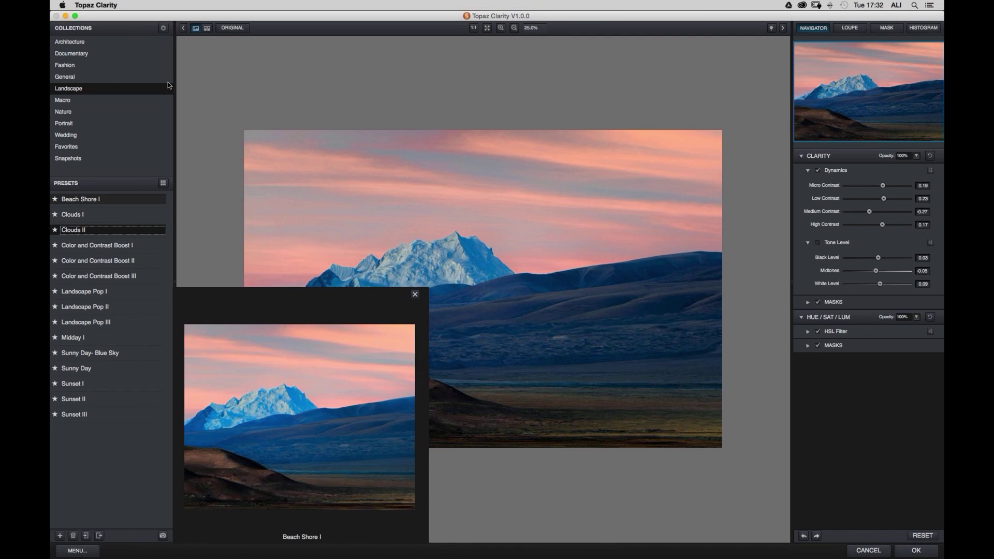
pyautogui.click(233, 29)
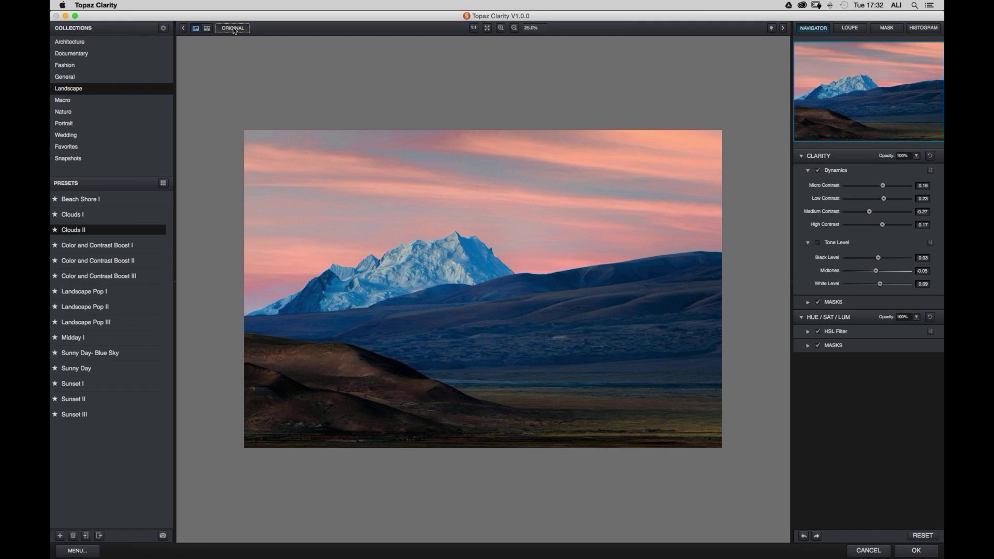
pyautogui.click(235, 30)
pyautogui.click(235, 30)
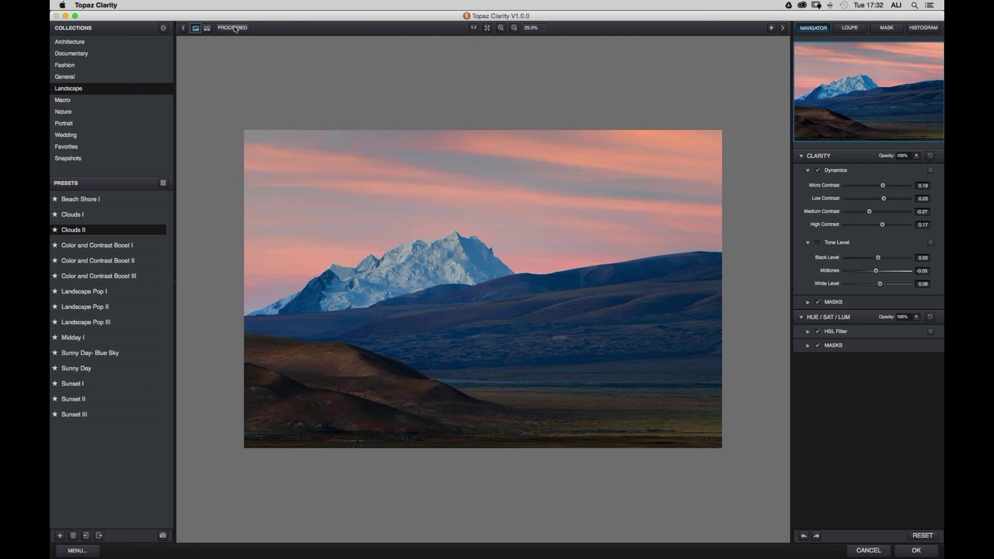
pyautogui.click(235, 30)
pyautogui.click(234, 28)
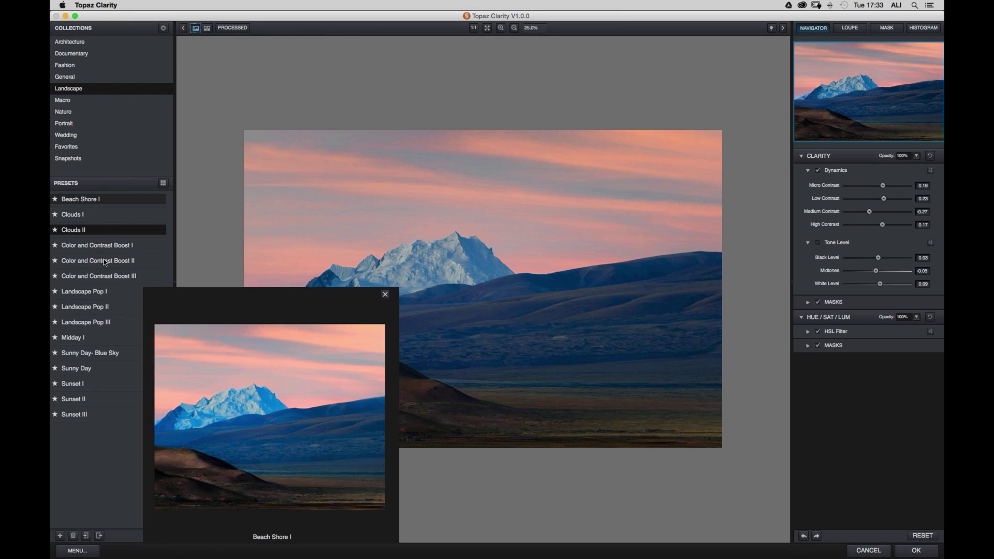
# Choose the Sunset I landscape preset and apply the Topaz Clarity effect to the Photoshop layer
pyautogui.click(72, 384)
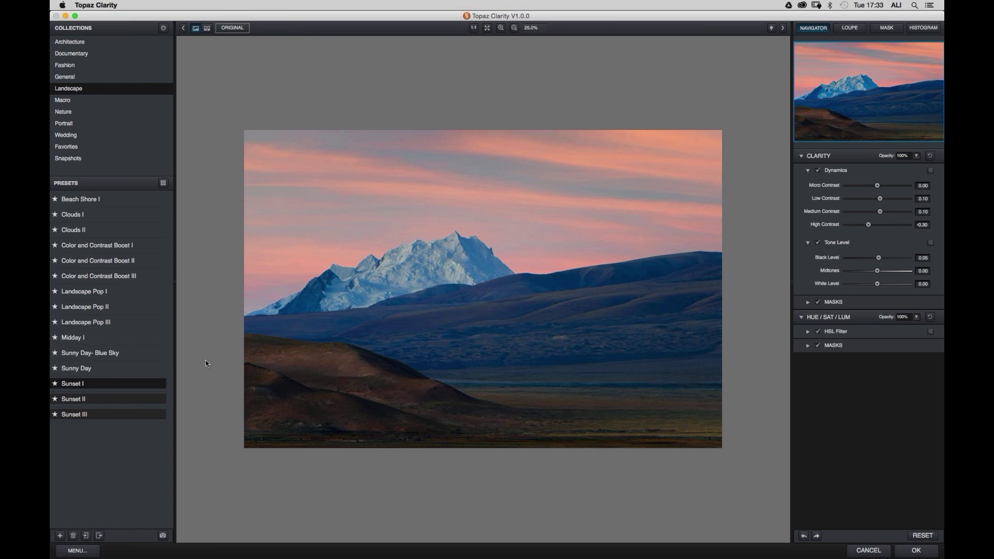
pyautogui.moveTo(111, 372)
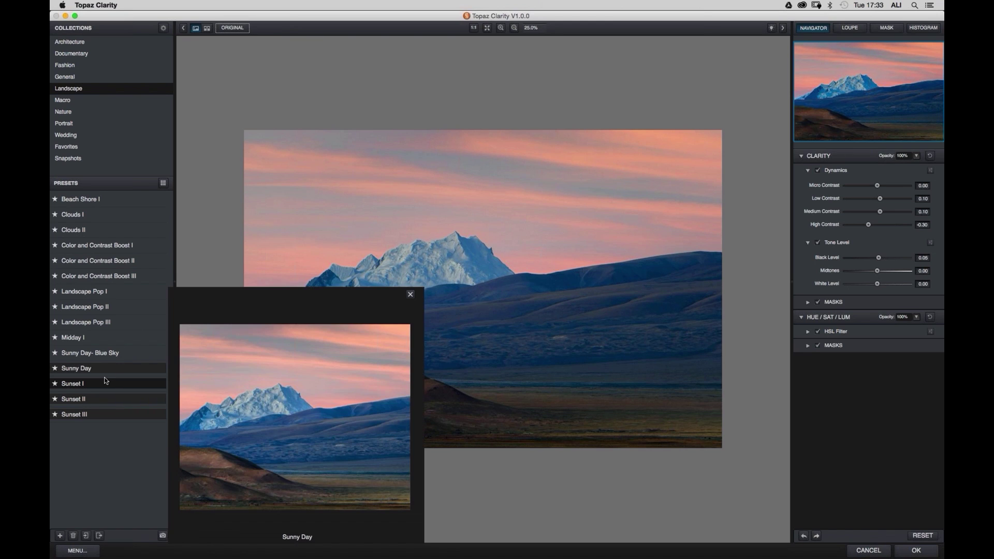
pyautogui.click(924, 548)
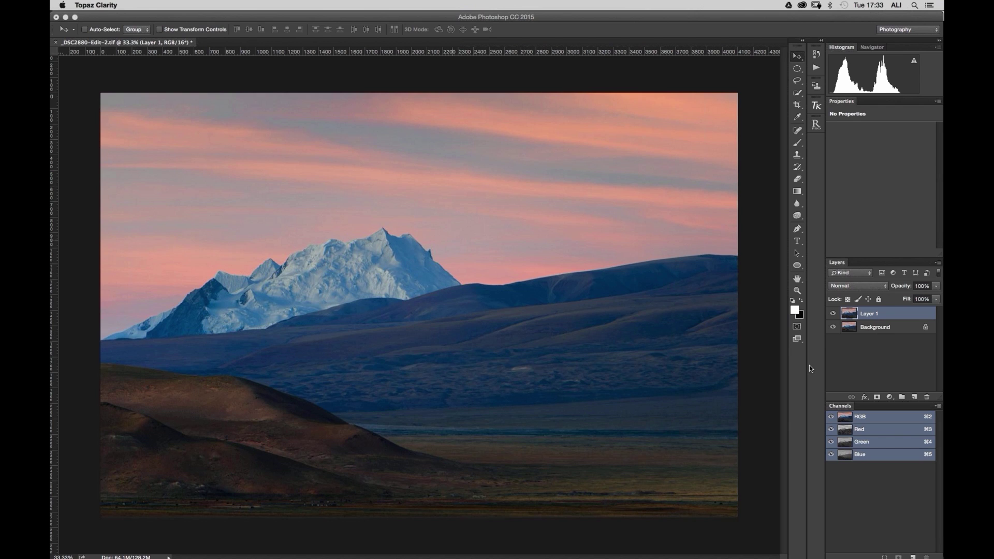
# Add a layer mask to the Clarity-processed layer and invert it to black to hide the effect
pyautogui.click(691, 244)
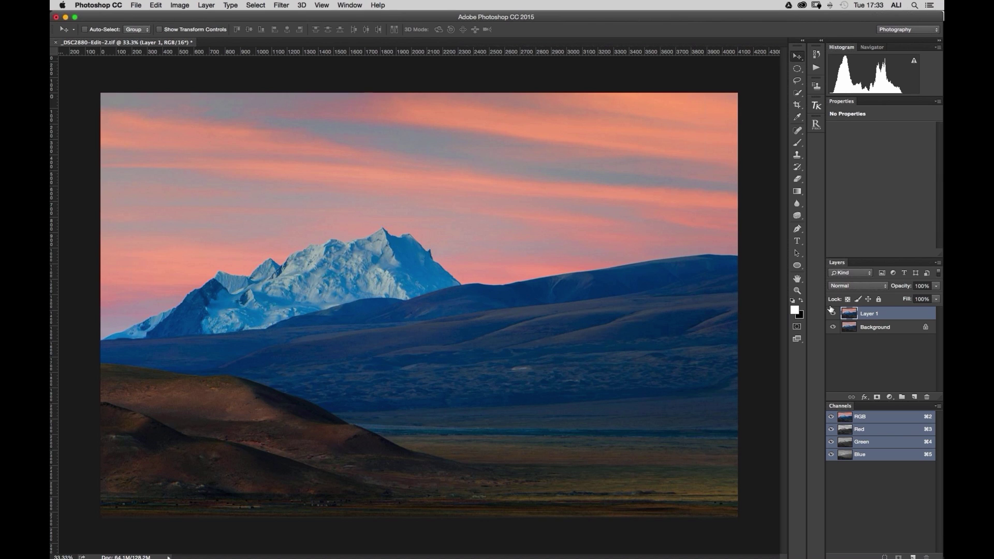
pyautogui.click(877, 397)
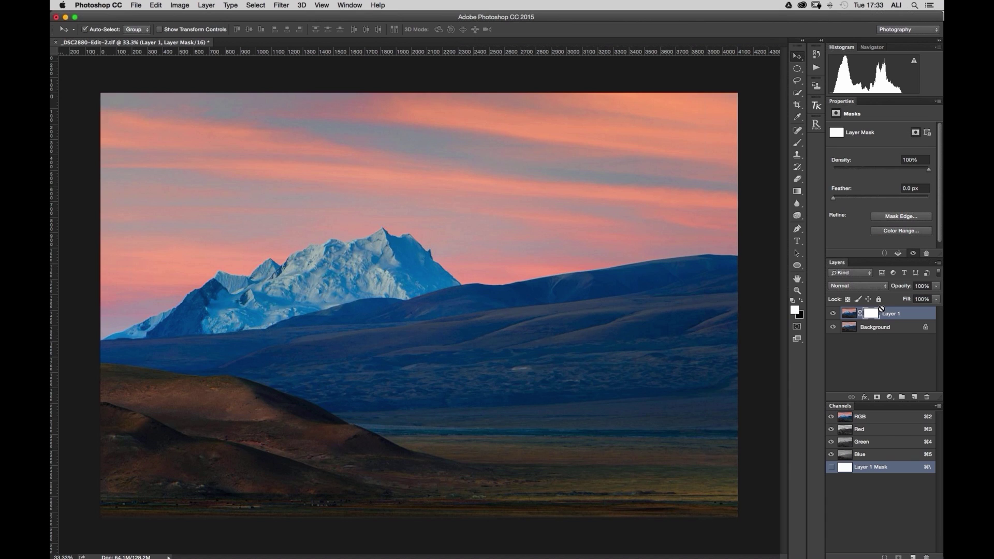
pyautogui.press('super+i')
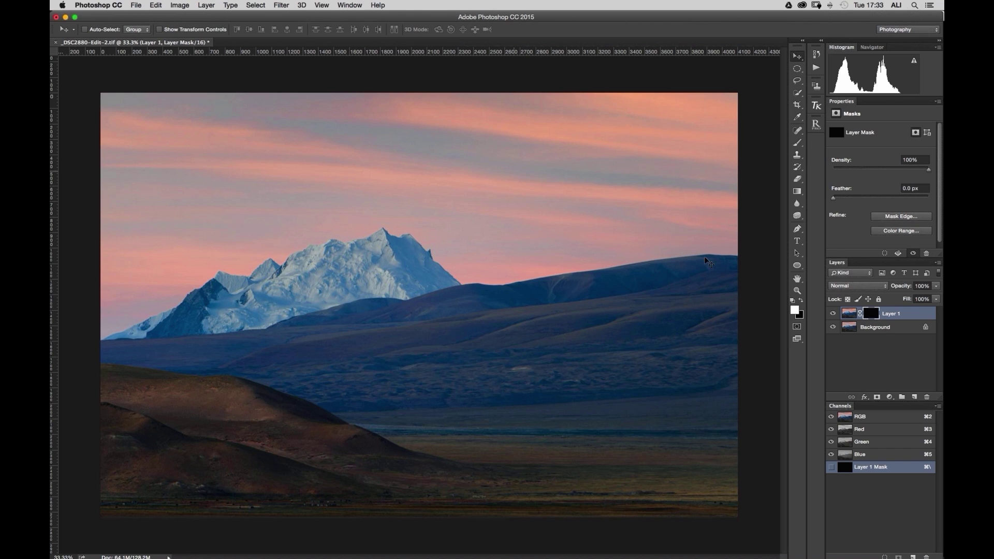
# Select the entire sky above the mountain and hills with the Quick Selection tool
pyautogui.click(797, 94)
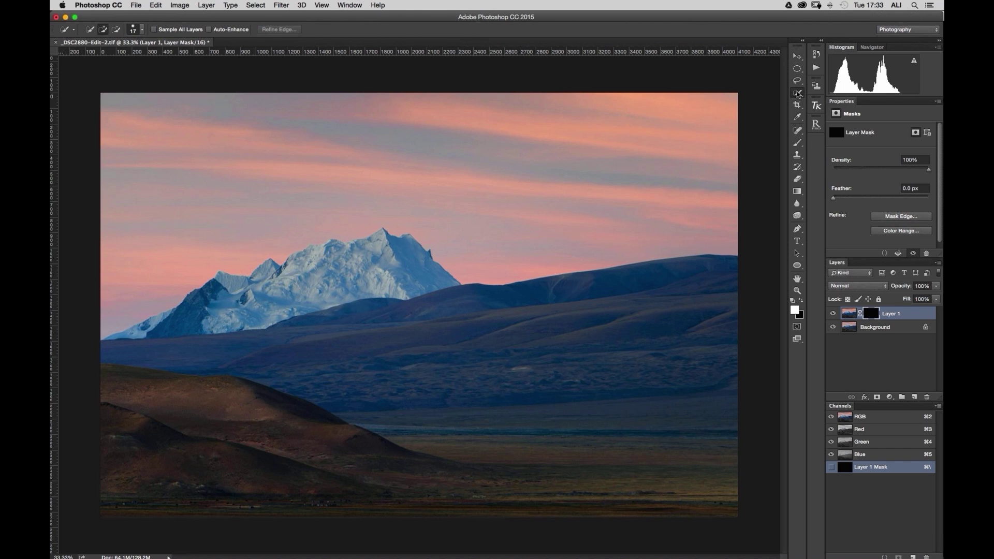
pyautogui.click(798, 94)
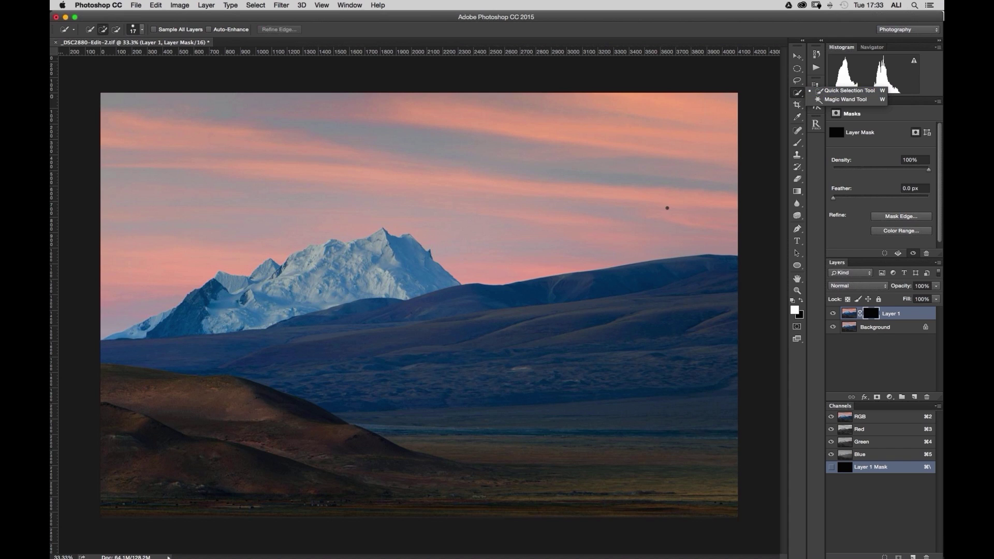
pyautogui.moveTo(734, 250)
pyautogui.mouseDown()
pyautogui.moveTo(611, 248)
pyautogui.moveTo(497, 275)
pyautogui.moveTo(471, 271)
pyautogui.moveTo(417, 222)
pyautogui.moveTo(341, 228)
pyautogui.mouseUp()
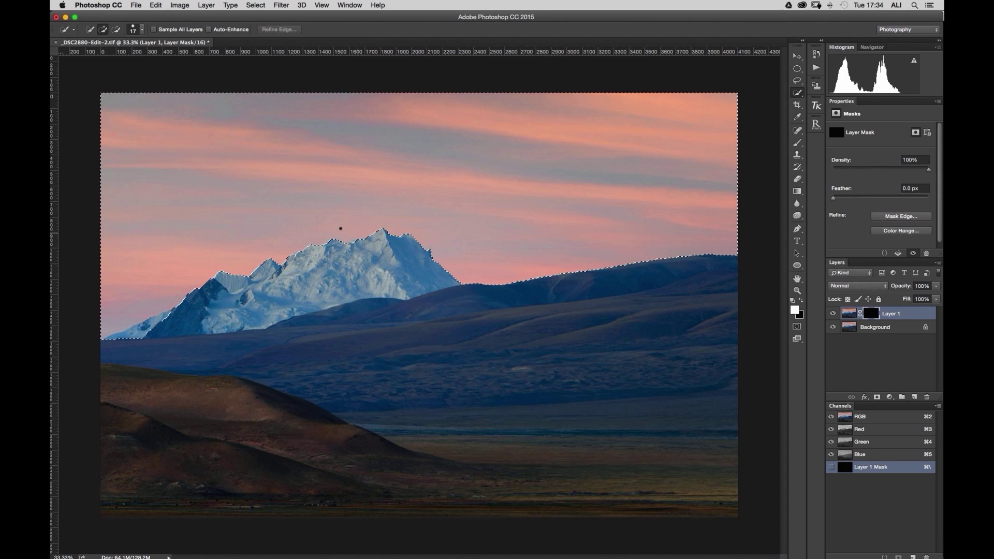
pyautogui.moveTo(271, 240); pyautogui.dragTo(150, 323)
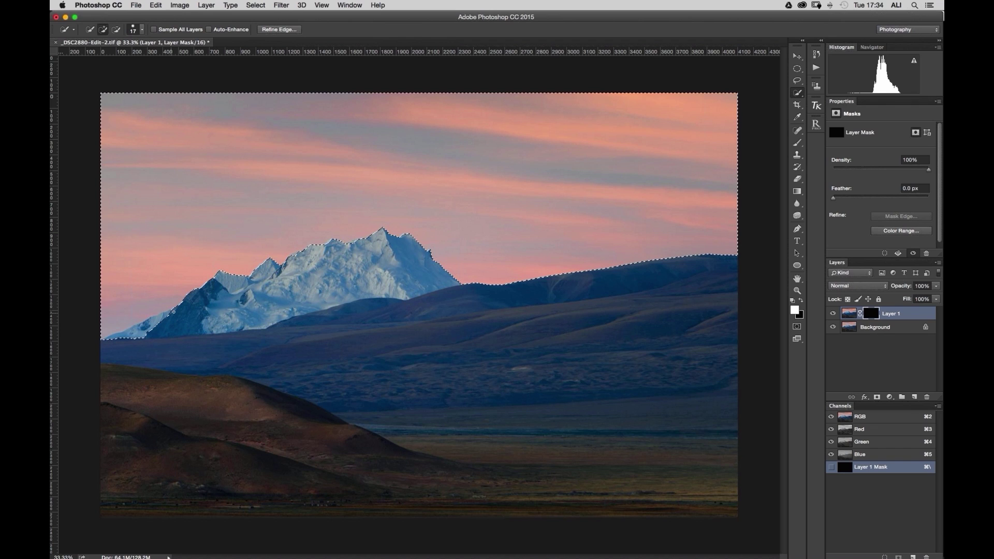
# Subtract the snowy slope at the mountain's far-left foot from the sky selection and check the selection edge along the ridgeline
pyautogui.press('alt')
pyautogui.moveTo(133, 330); pyautogui.dragTo(148, 337)
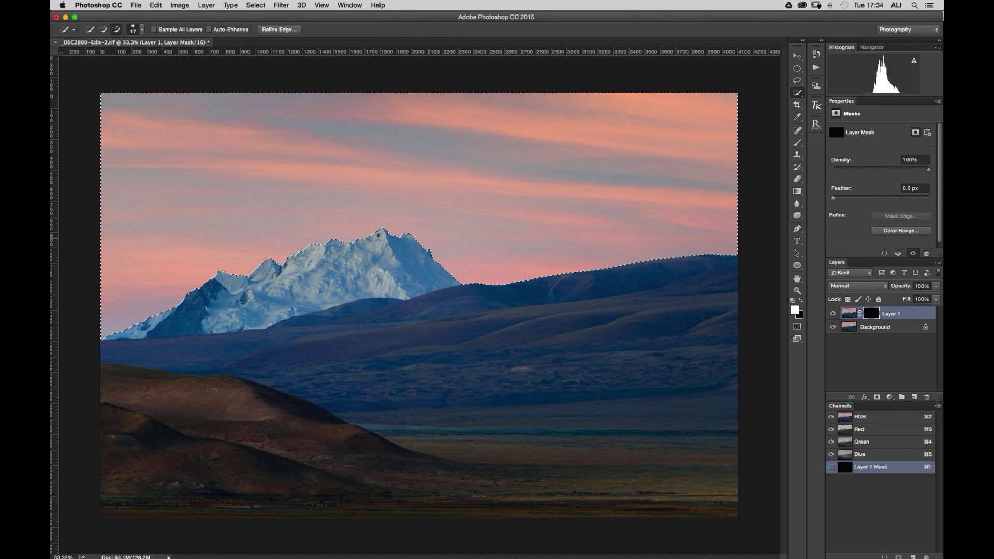
pyautogui.press('space')
pyautogui.press('alt')
pyautogui.press('super+plus')
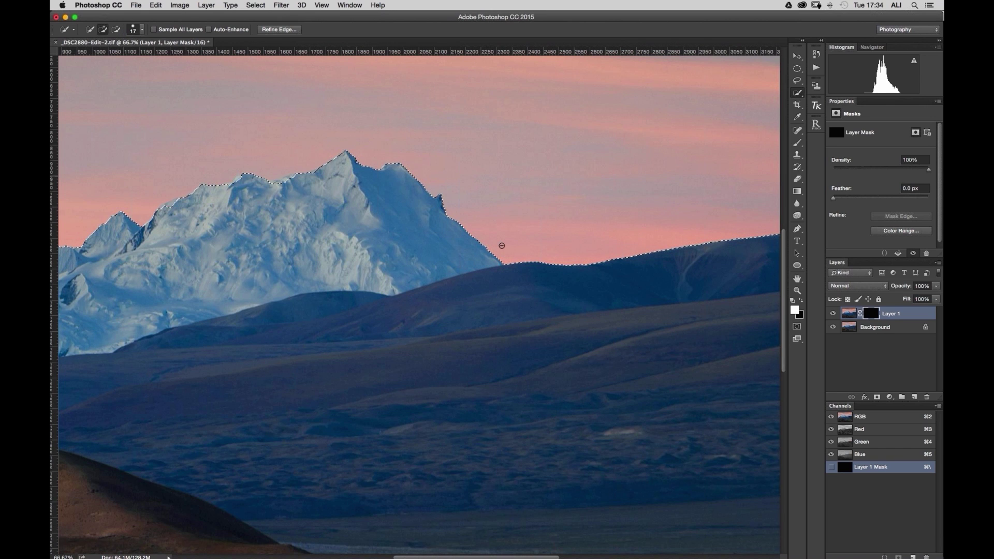
pyautogui.hscroll(-10, 501, 246)
pyautogui.scroll(3, 502, 245)
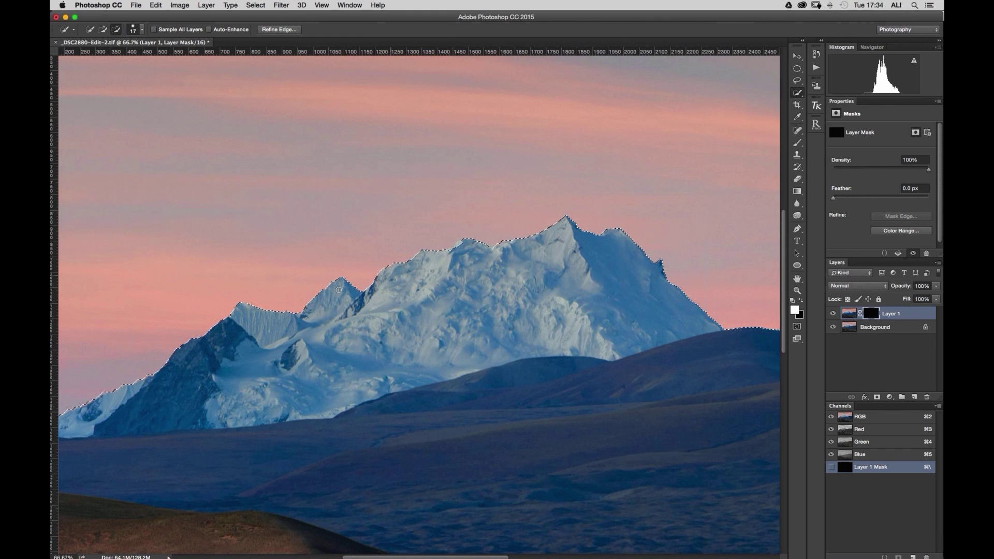
pyautogui.press('alt')
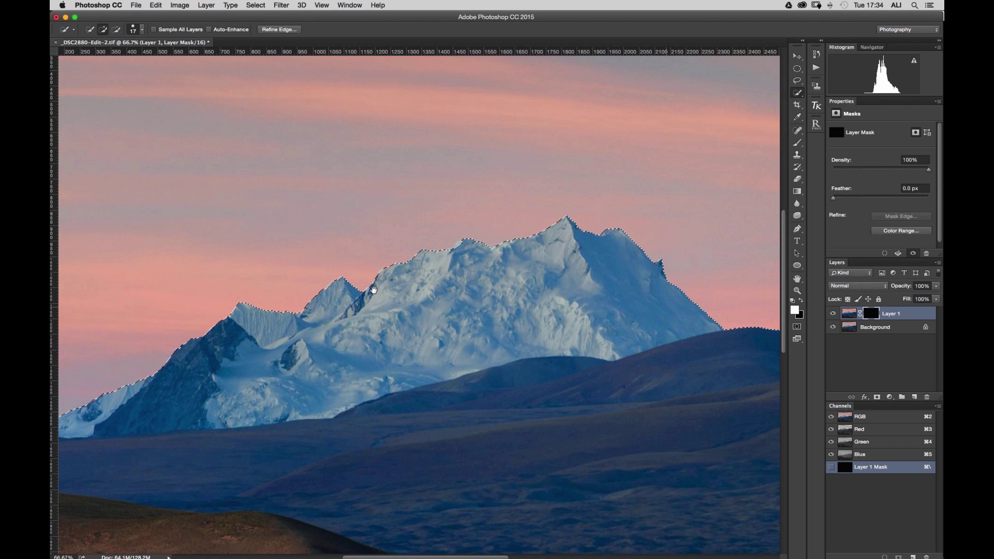
pyautogui.hscroll(5, 374, 290)
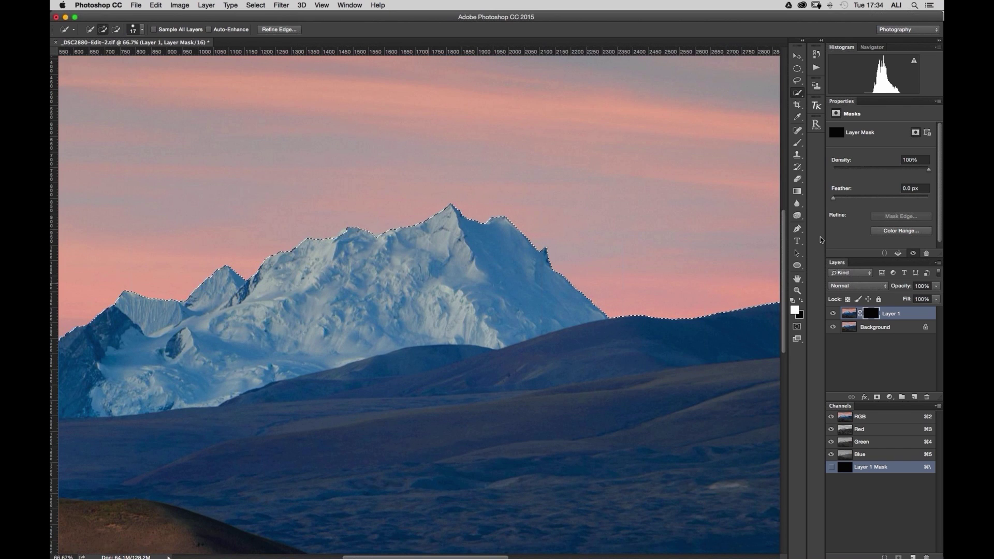
# Save the sky selection as a new channel named Sky and deselect it
pyautogui.press('super+alt+r')
pyautogui.hscroll(3, 615, 331)
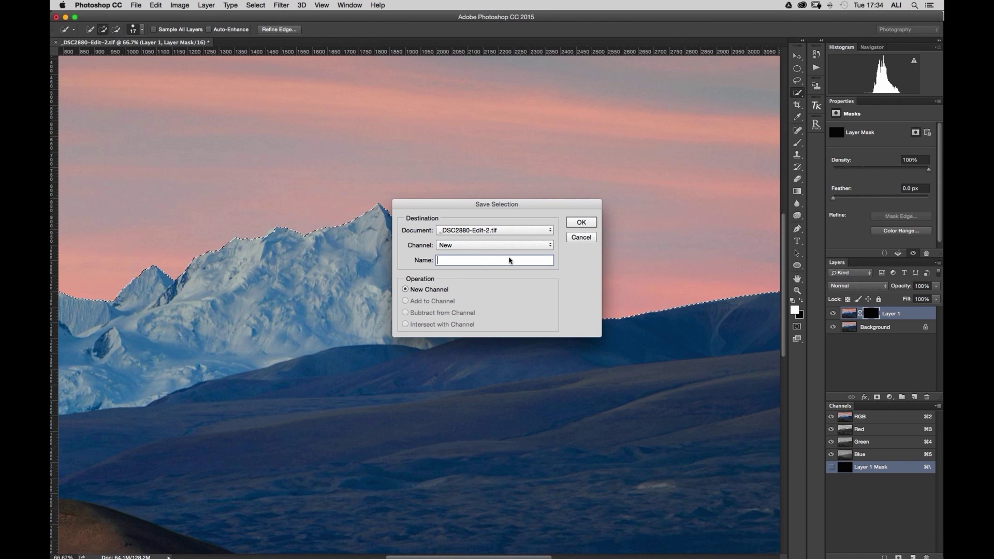
pyautogui.write('Sky')
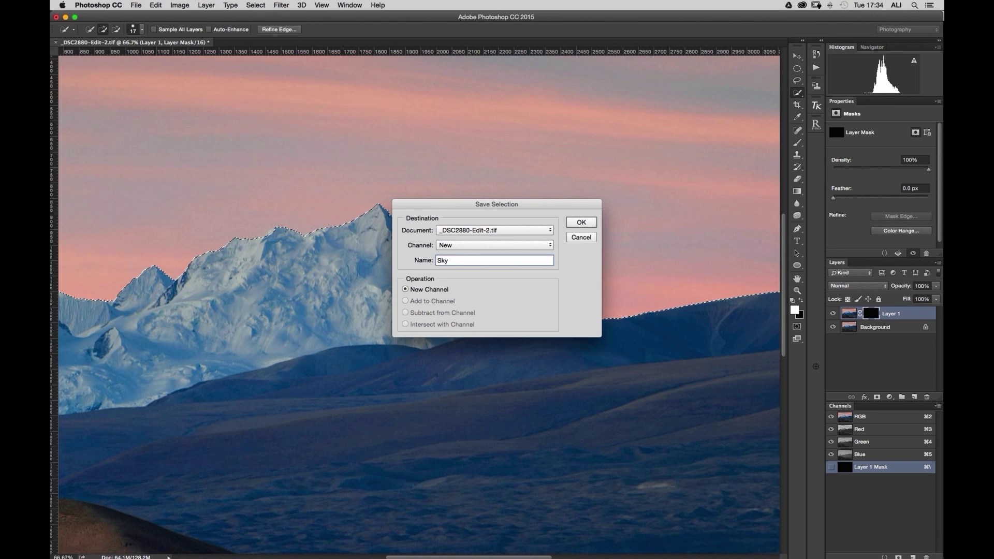
pyautogui.click(580, 223)
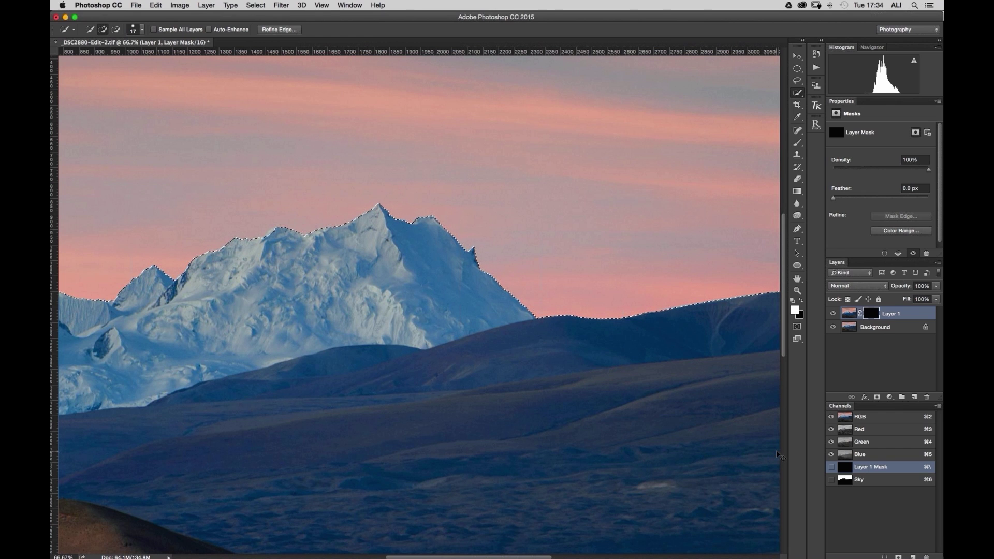
pyautogui.press('super+d')
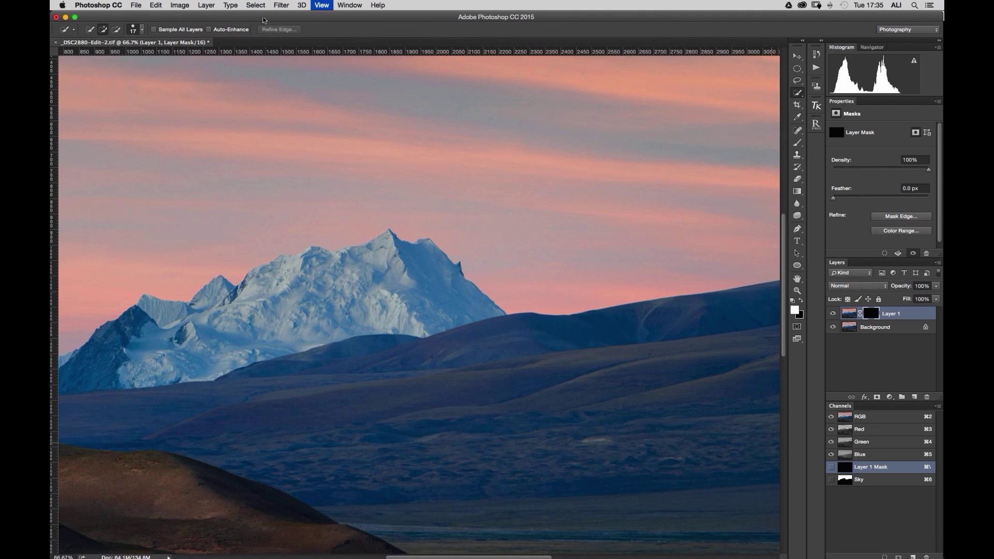
pyautogui.press('super+0')
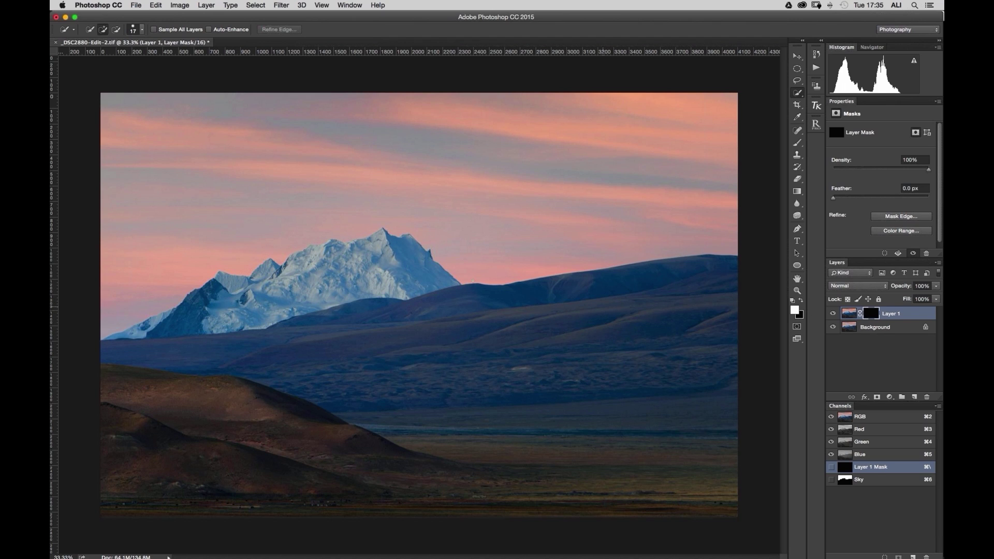
# Paint white over the sky on the layer mask with an 873 px brush at 70% opacity to reveal the Clarity effect
pyautogui.click(798, 145)
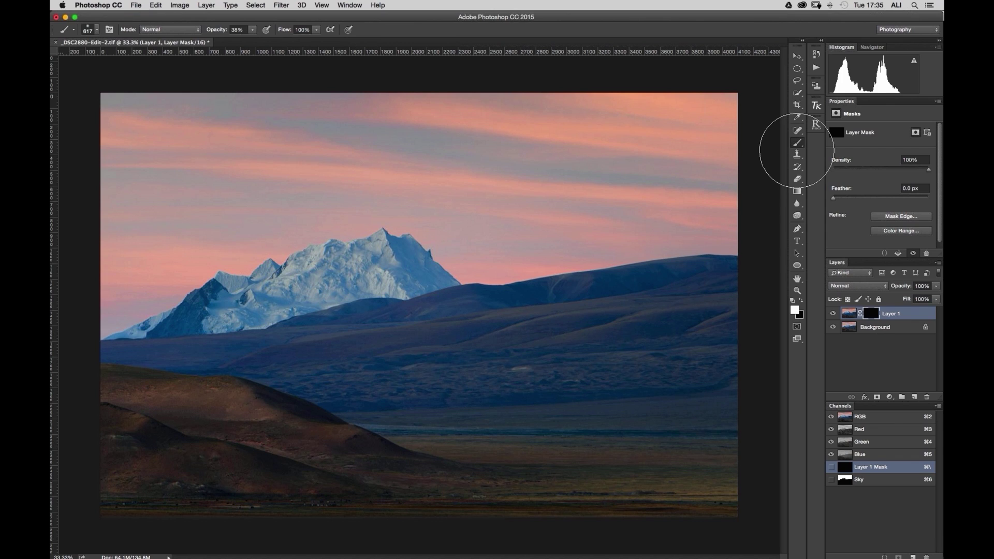
pyautogui.moveTo(534, 194)
pyautogui.mouseDown()
pyautogui.moveTo(540, 248)
pyautogui.moveTo(561, 255)
pyautogui.mouseUp()
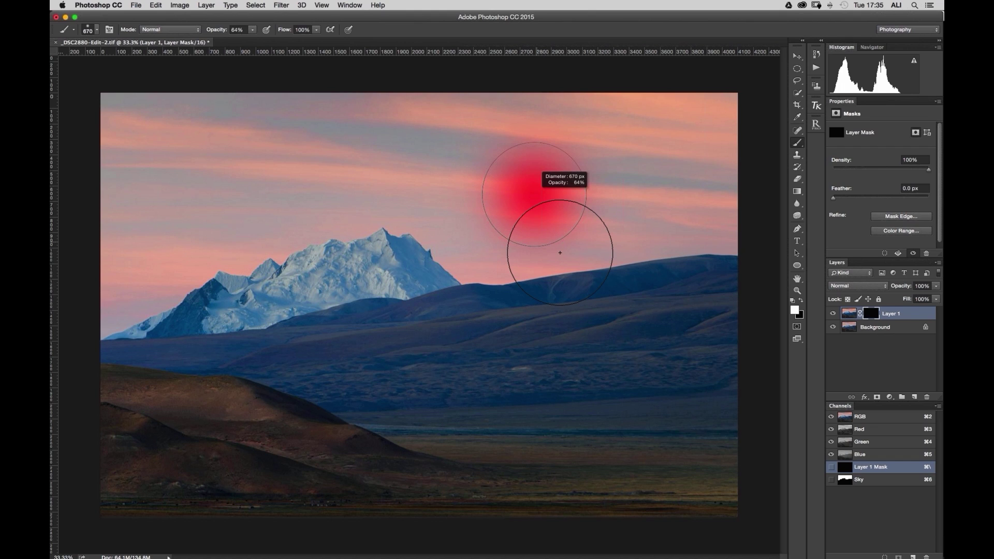
pyautogui.moveTo(560, 253); pyautogui.dragTo(559, 253)
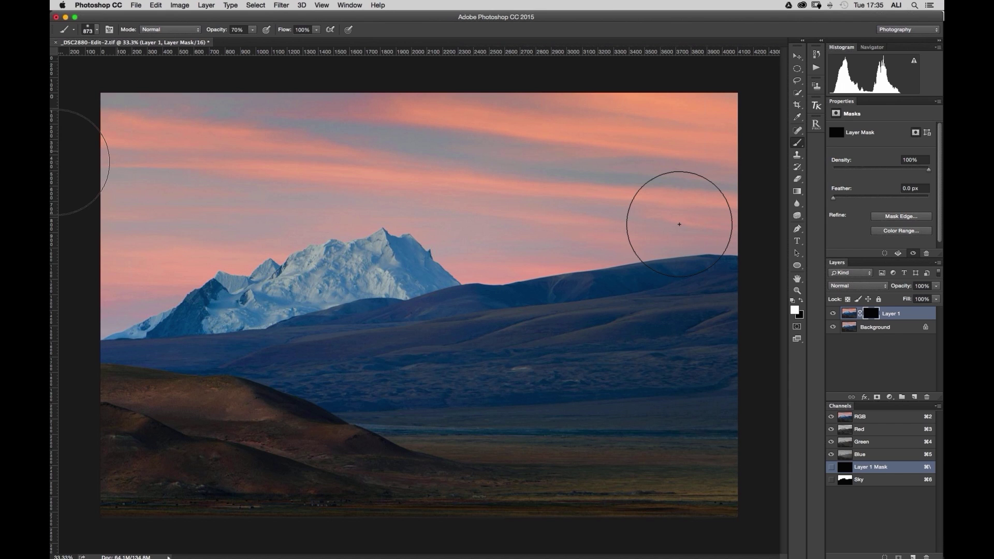
pyautogui.press('super+v')
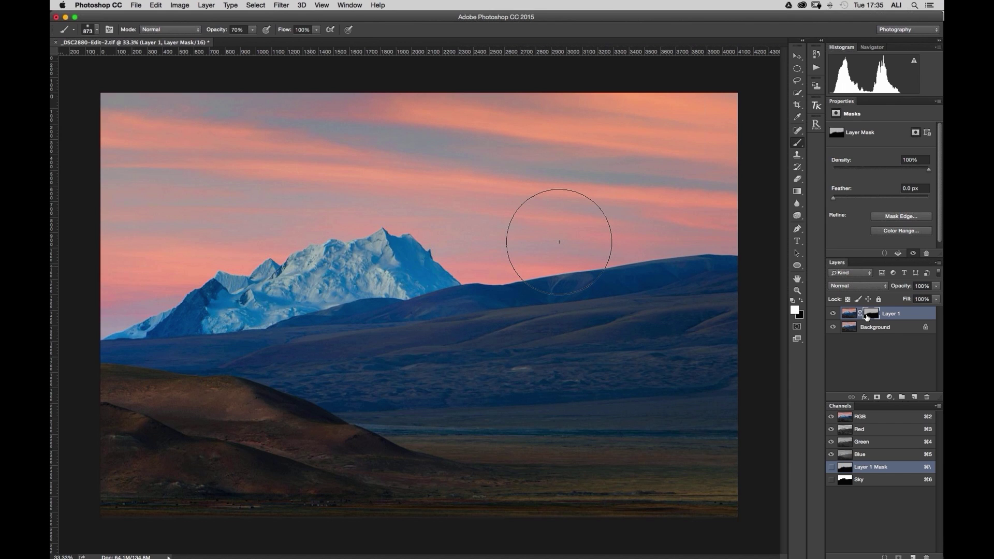
pyautogui.press('super+z')
pyautogui.press('super+z')
# Load the saved Sky channel as a selection and invert it to isolate the mountain and land
pyautogui.keyDown('super'); pyautogui.click(844, 466); pyautogui.keyUp('super')
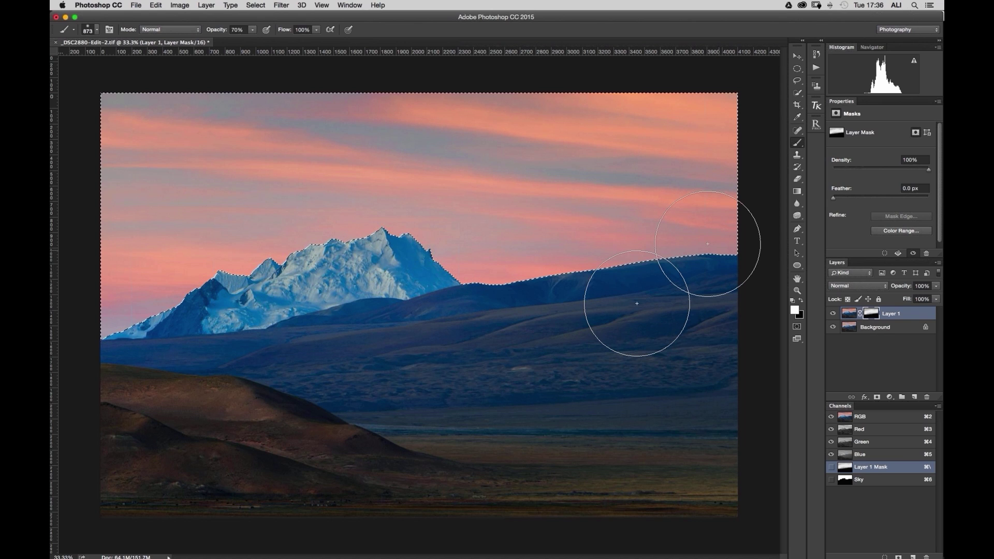
pyautogui.press('super+shift+i')
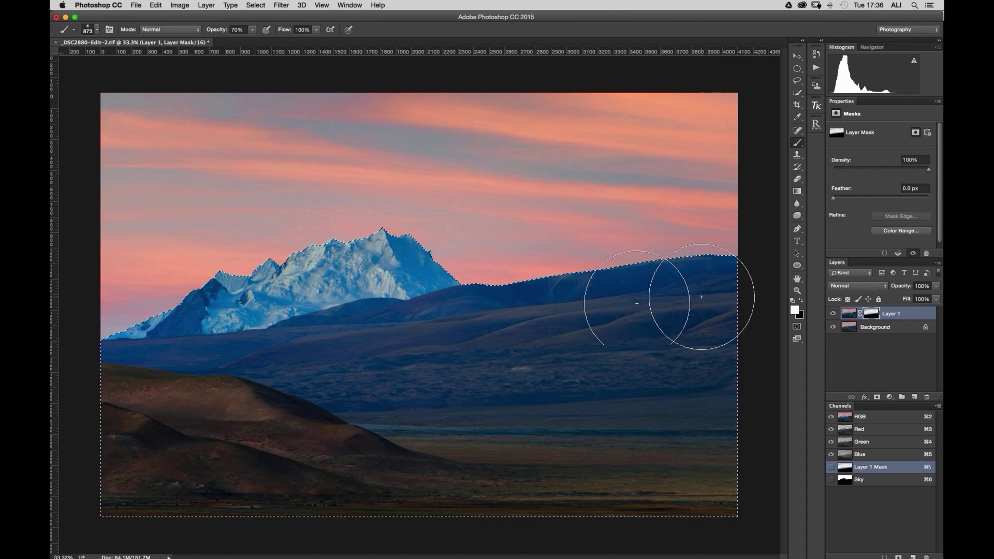
pyautogui.press('super+shift+i')
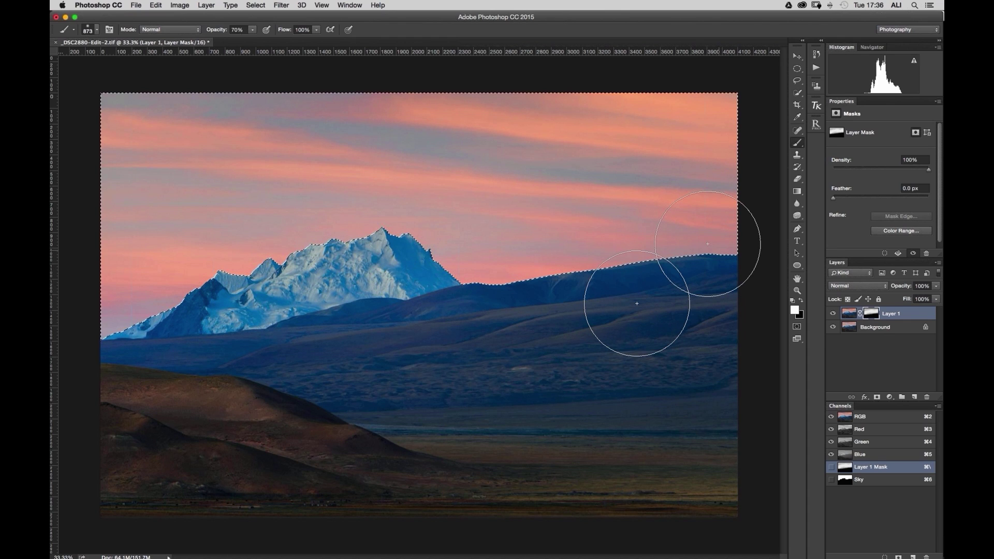
pyautogui.press('super+shift+i')
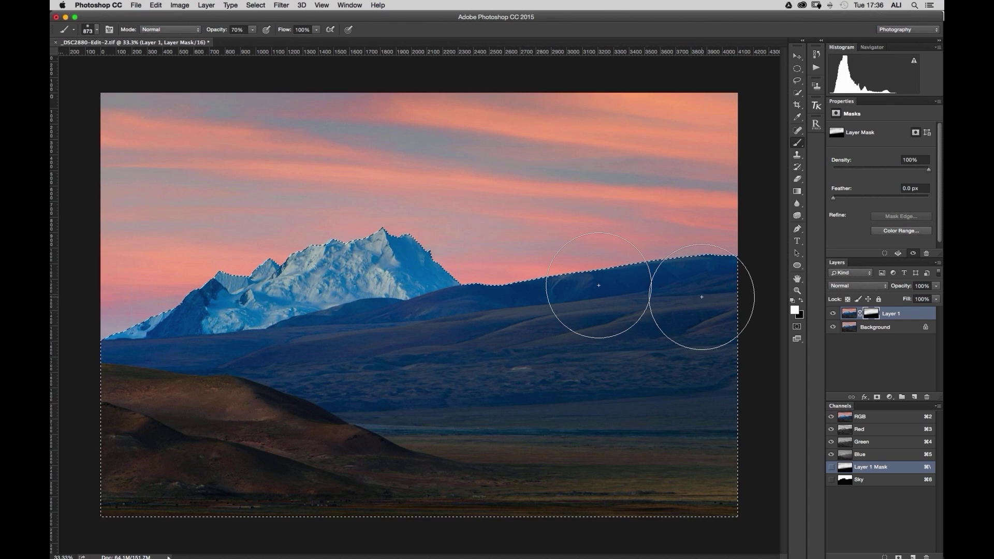
# Paint black on the layer mask over the mountain and hills to hide the spilled effect, lowering the brush opacity to 31%
pyautogui.press('super+d')
pyautogui.press('x')
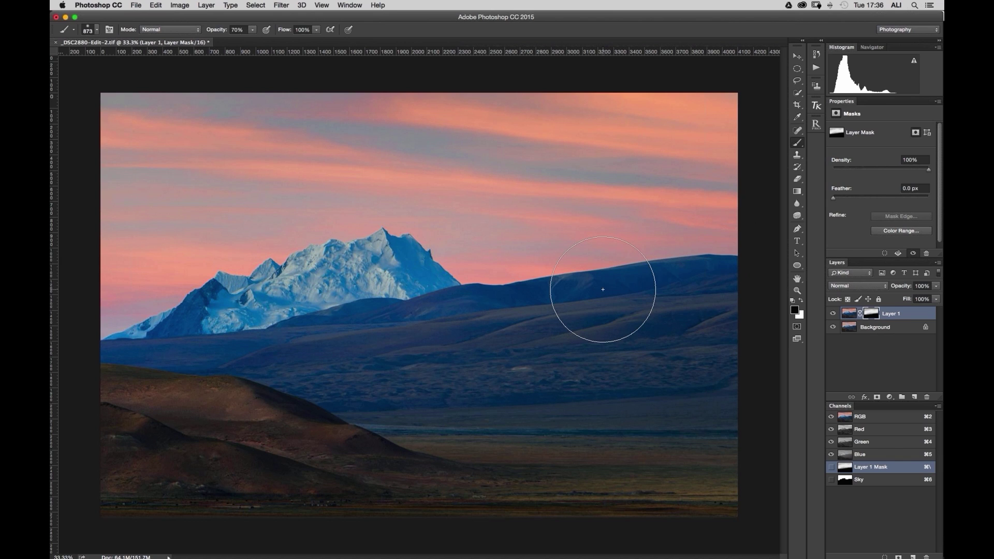
pyautogui.press('x')
pyautogui.press('super+shift+d')
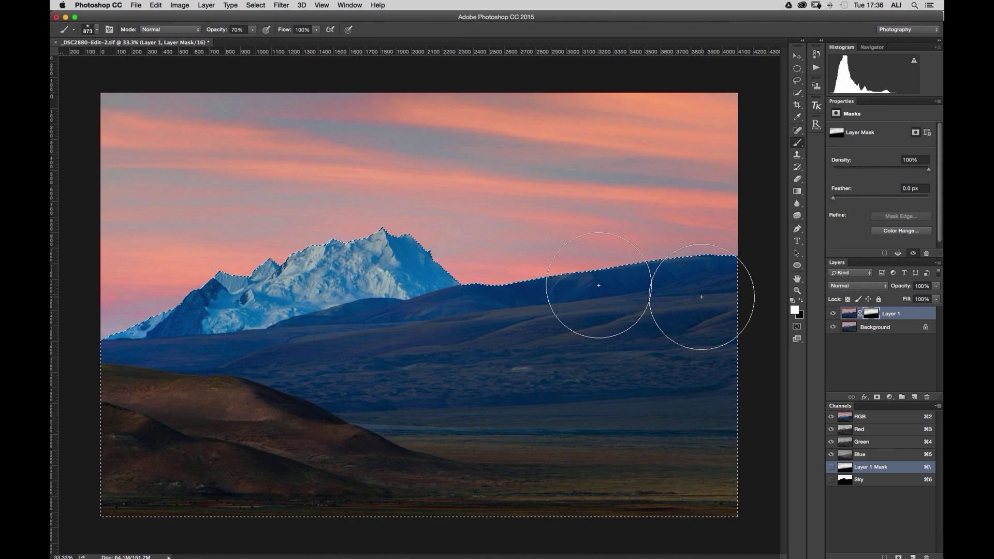
pyautogui.press('super+d')
pyautogui.press('x')
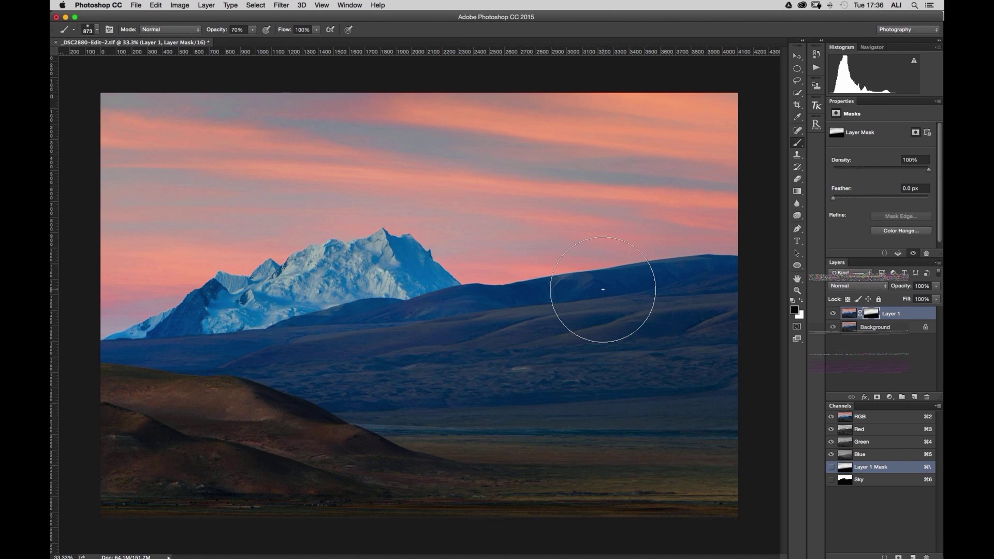
pyautogui.press('3')
pyautogui.press('1')
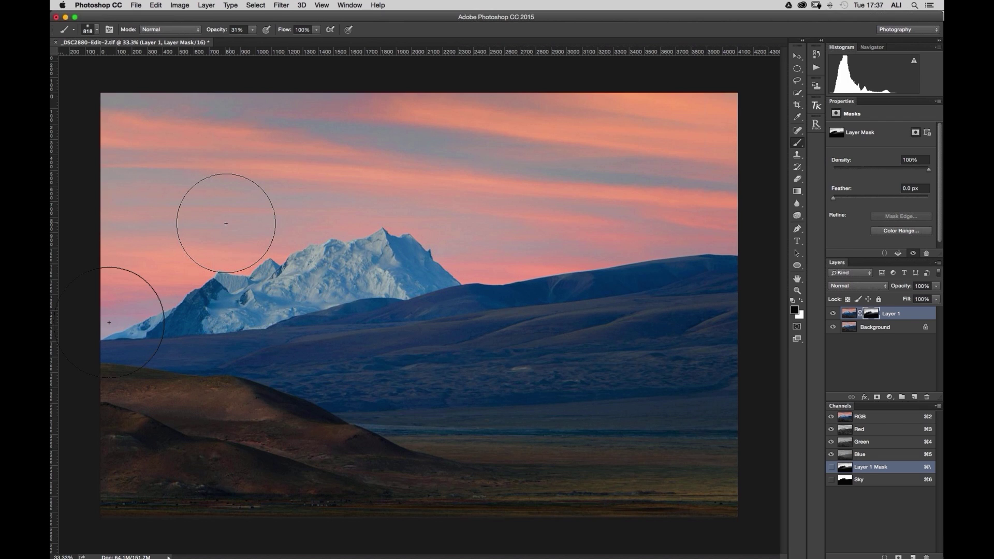
pyautogui.press('x')
pyautogui.press('v')
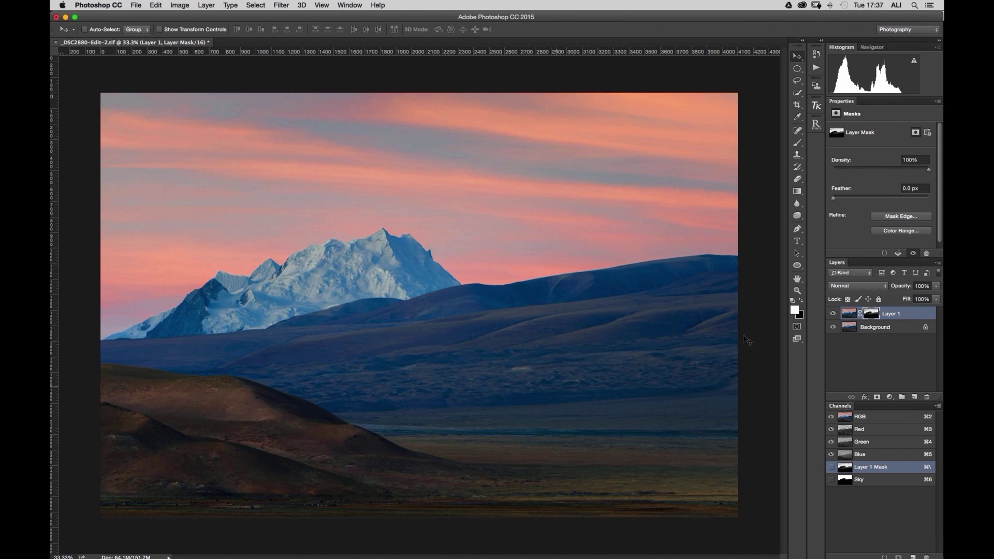
# Merge the masked Clarity layer with the background into a single layer
pyautogui.click(849, 314)
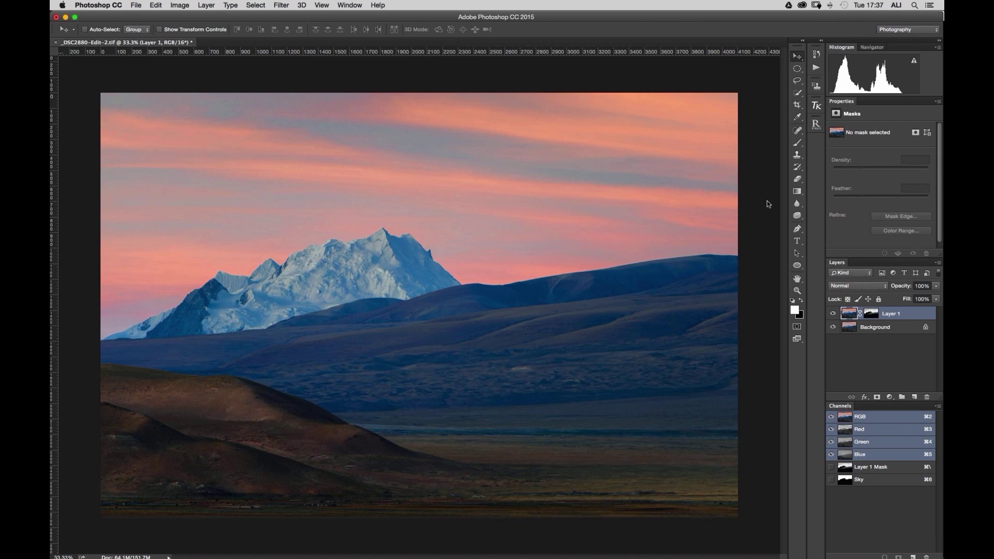
pyautogui.click(182, 5)
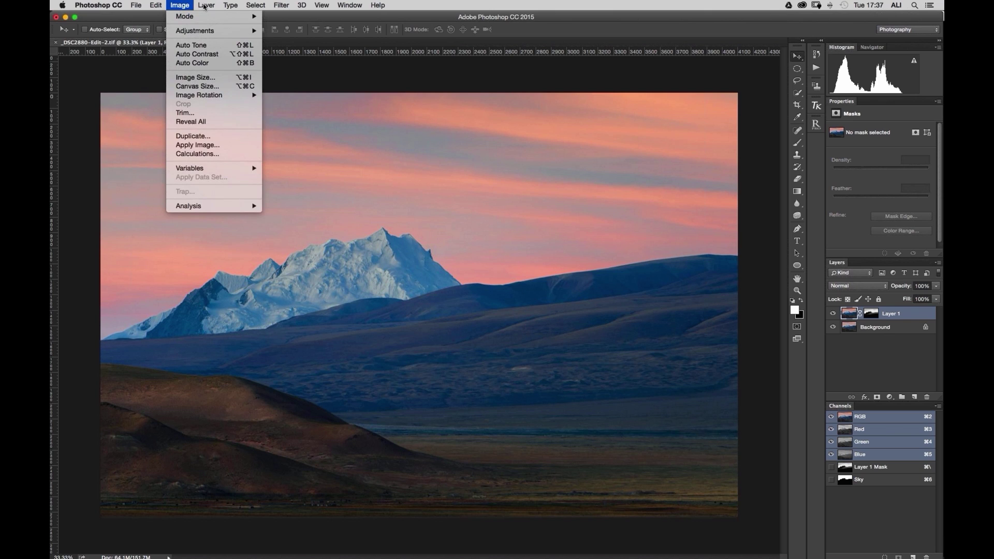
pyautogui.moveTo(203, 5)
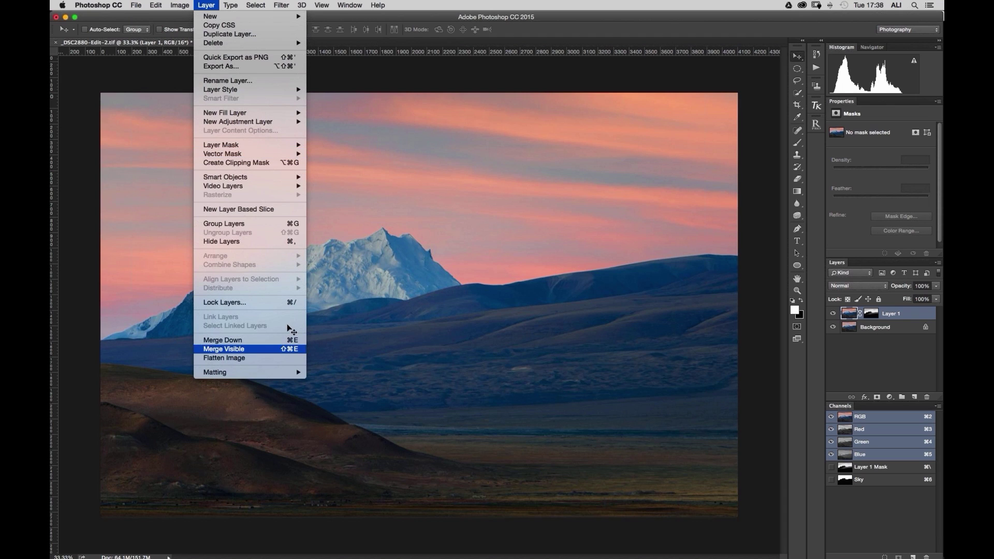
pyautogui.click(329, 285)
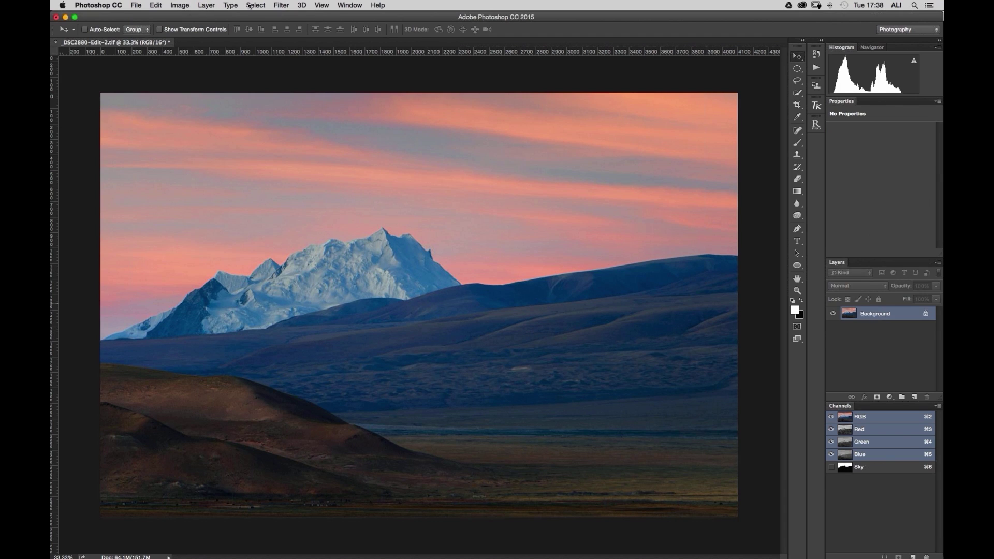
# Duplicate the merged background layer and name the copy BW
pyautogui.doubleClick(869, 314)
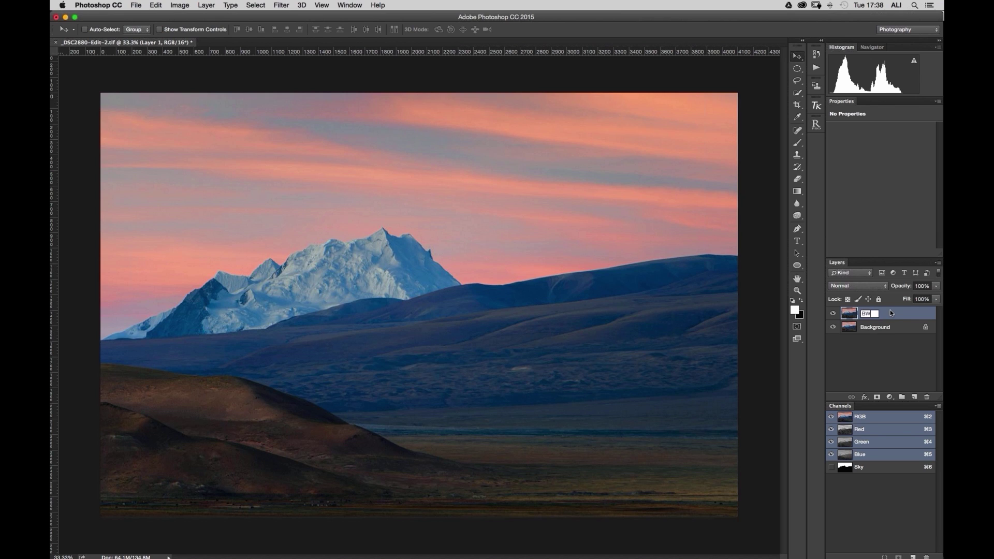
pyautogui.write('BW')
pyautogui.press('Return')
# Open Topaz BW Effects 2 on the BW layer and choose the Classic preset from the Traditional Collection
pyautogui.click(283, 6)
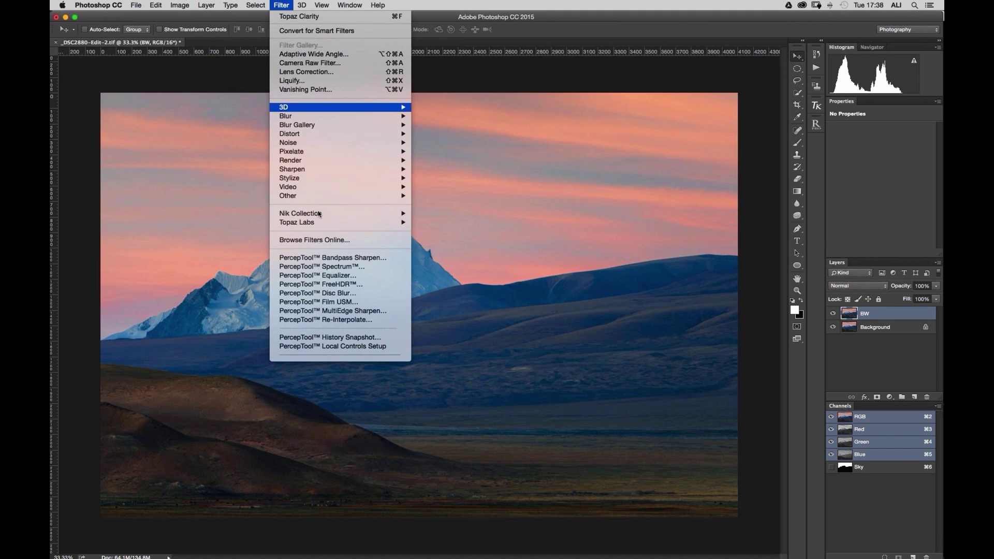
pyautogui.moveTo(325, 224)
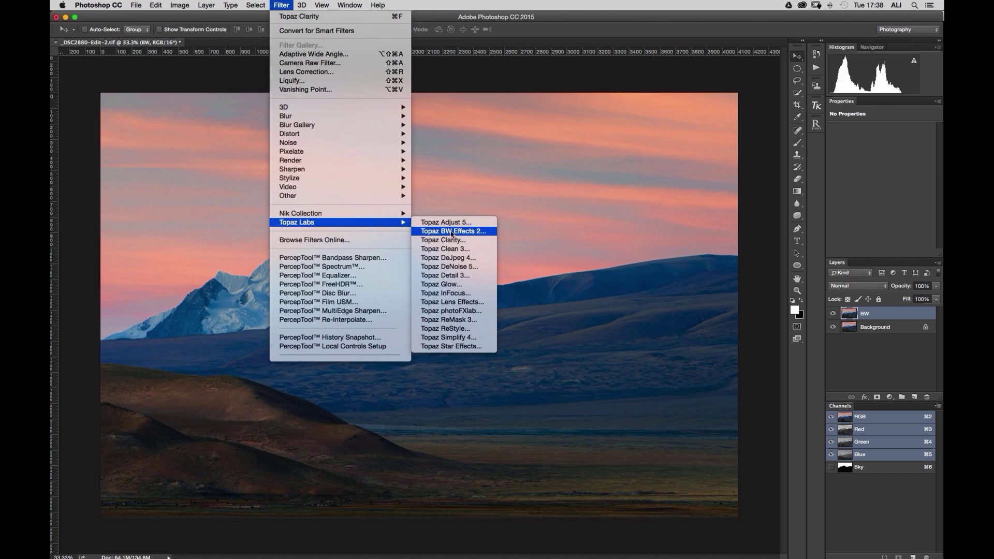
pyautogui.click(450, 231)
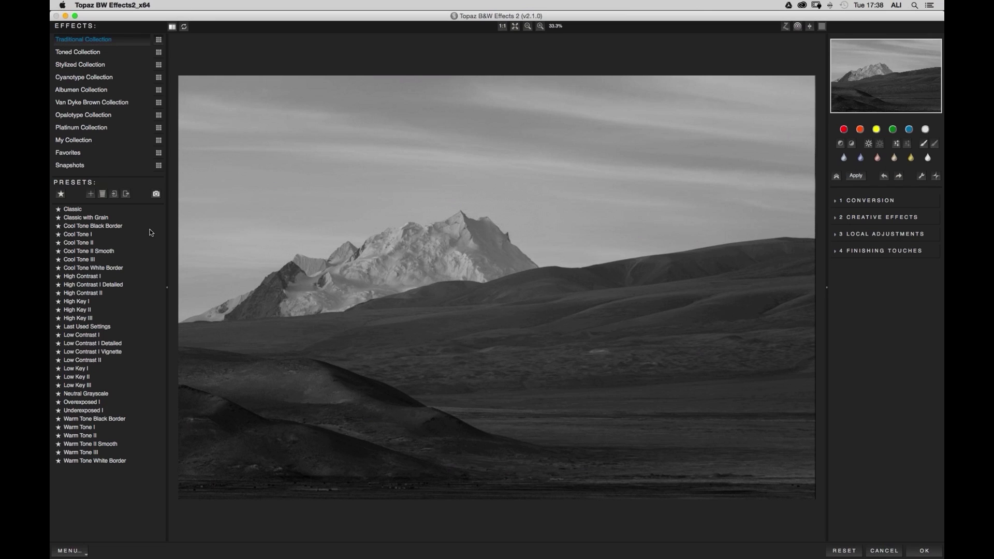
pyautogui.moveTo(81, 221)
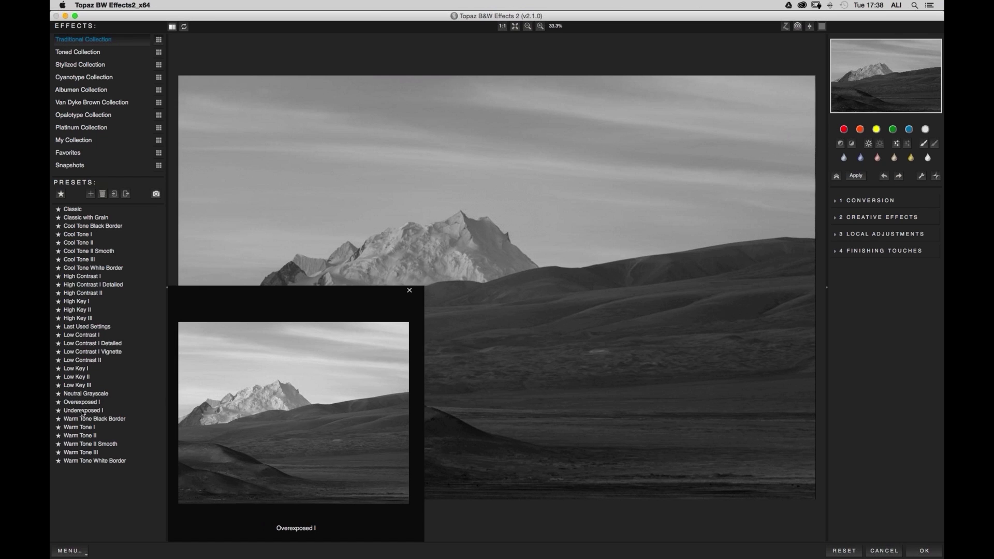
pyautogui.click(80, 210)
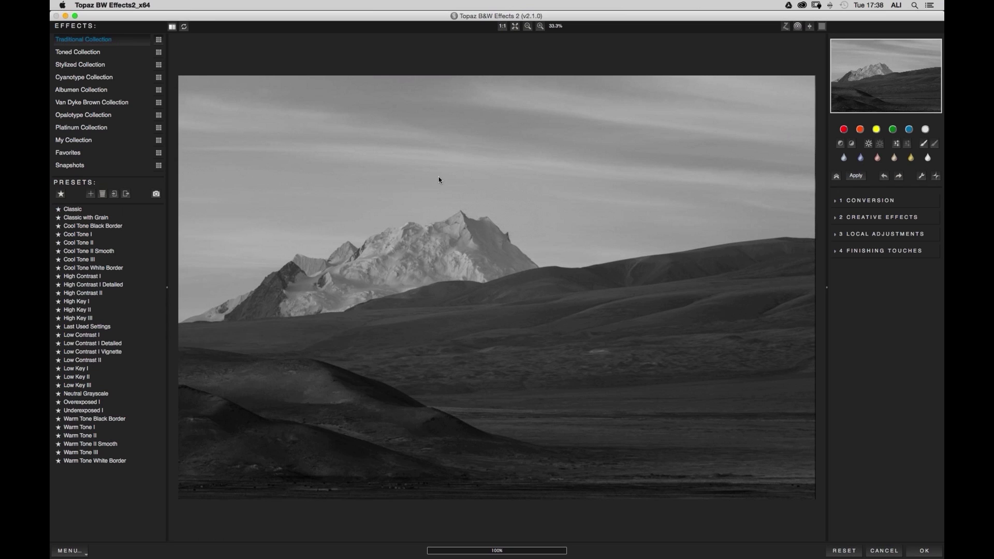
# Set Color Filter strength to 0.21 and Basic Exposure brightness to -0.03, fine-tune Boost Blacks, and apply the black-and-white conversion
pyautogui.click(870, 201)
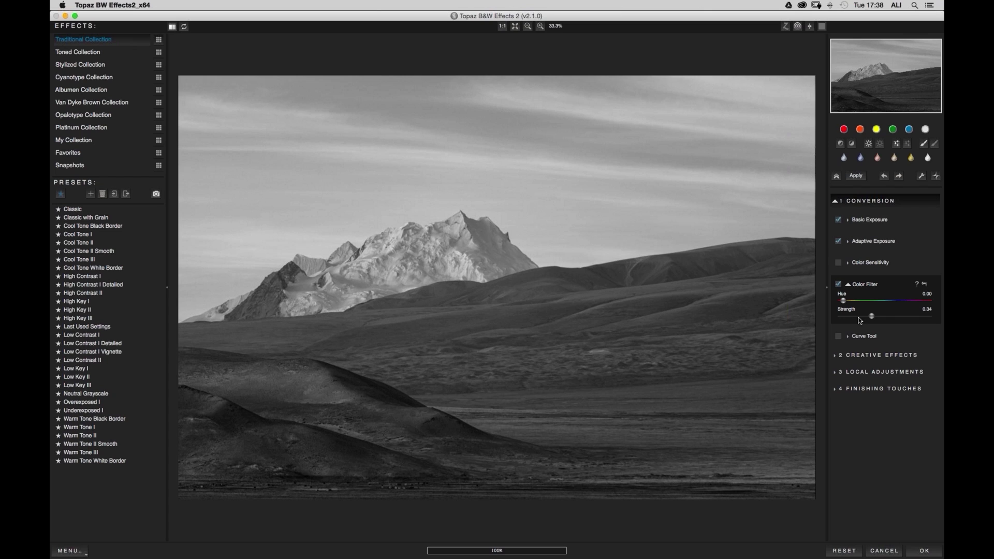
pyautogui.moveTo(859, 319); pyautogui.dragTo(860, 316)
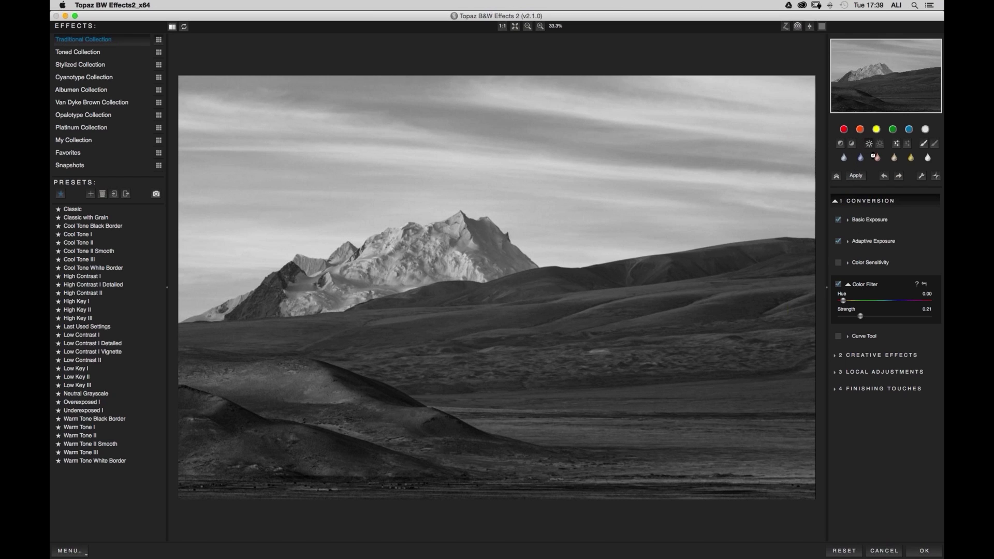
pyautogui.click(875, 220)
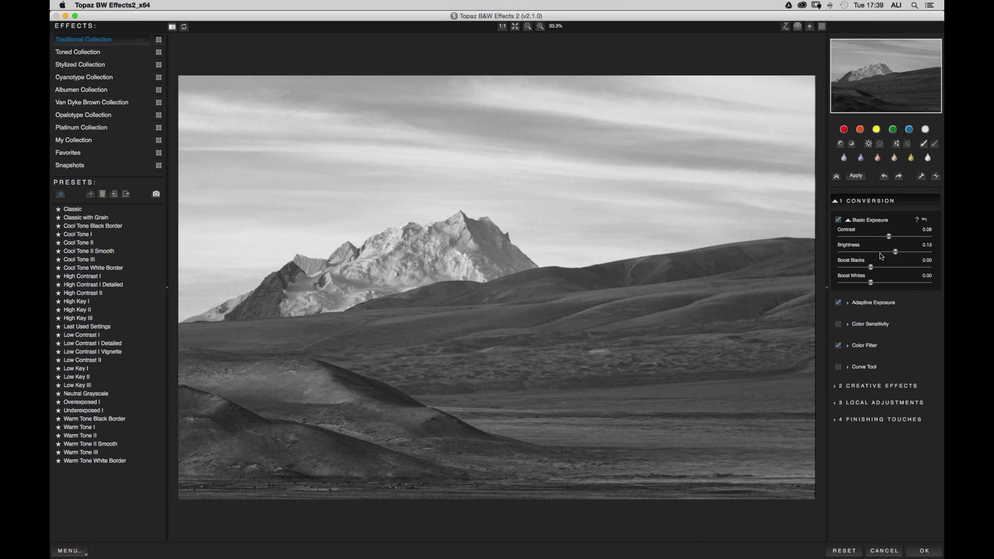
pyautogui.click(881, 251)
pyautogui.click(865, 266)
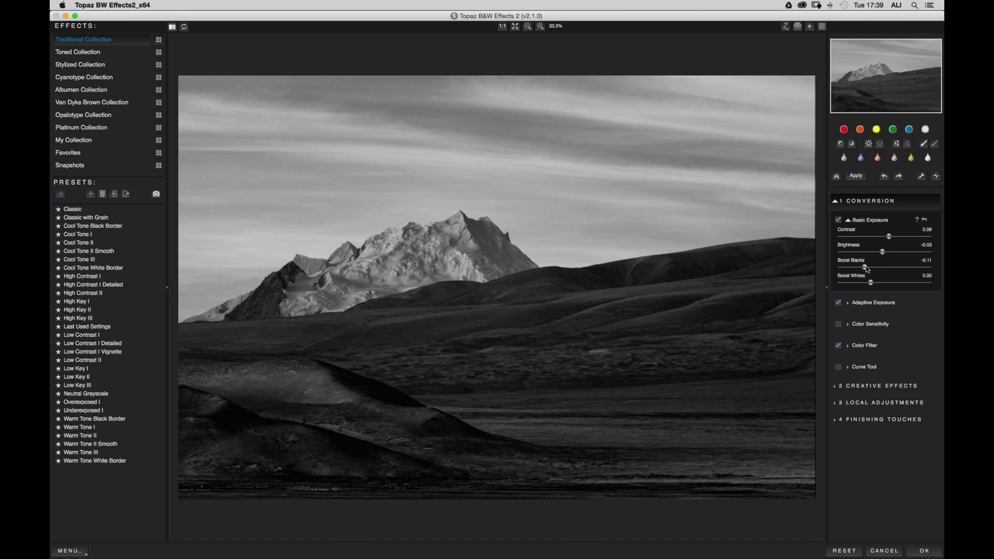
pyautogui.moveTo(865, 265); pyautogui.dragTo(870, 266)
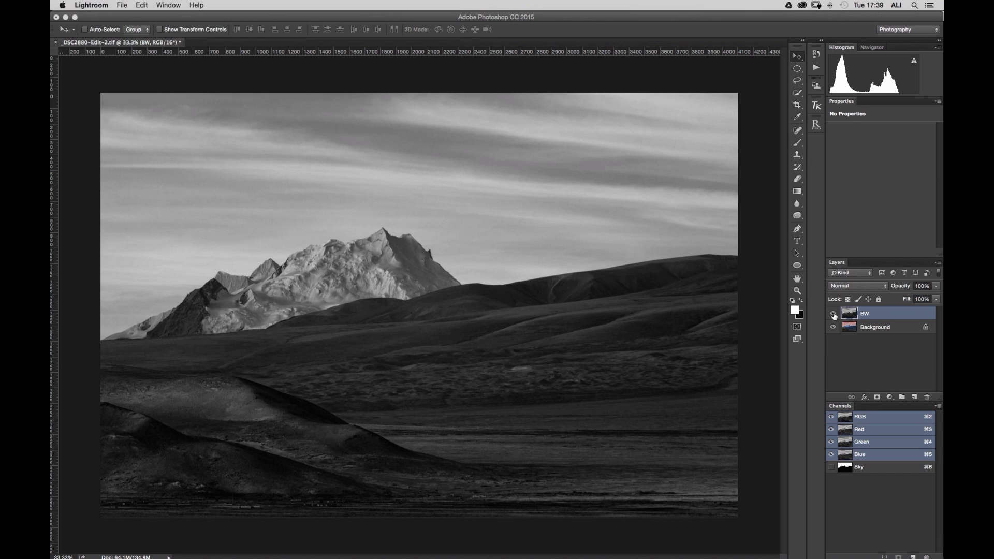
# Compare the black-and-white conversion with the color image by hiding and reshowing the BW layer
pyautogui.click(833, 314)
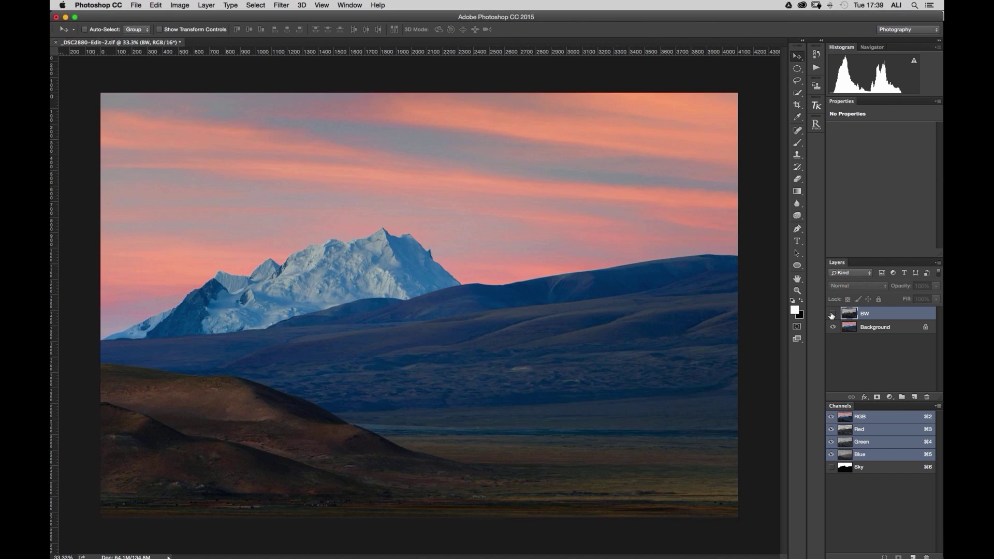
pyautogui.click(832, 313)
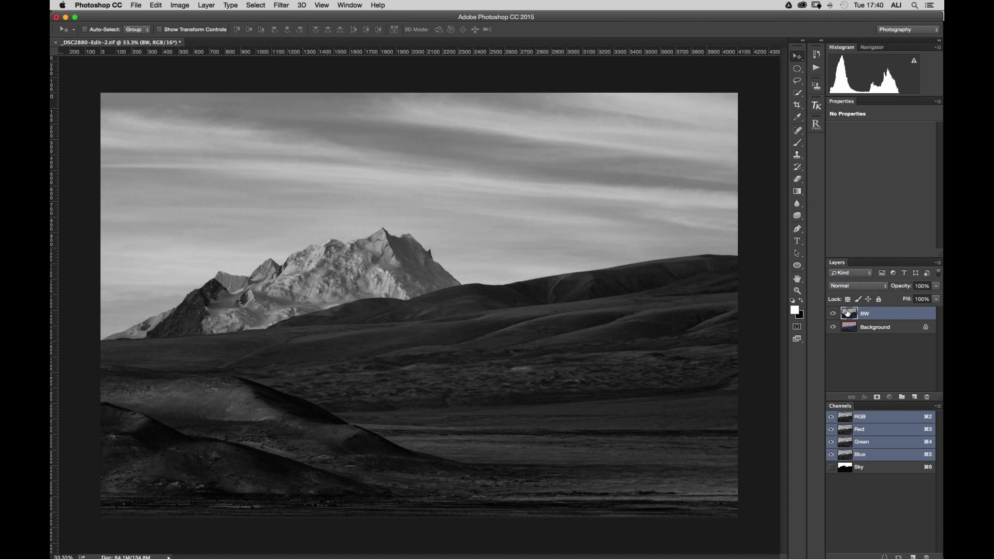
# Set the BW layer's blend mode to Luminosity and its opacity to 25%
pyautogui.click(858, 285)
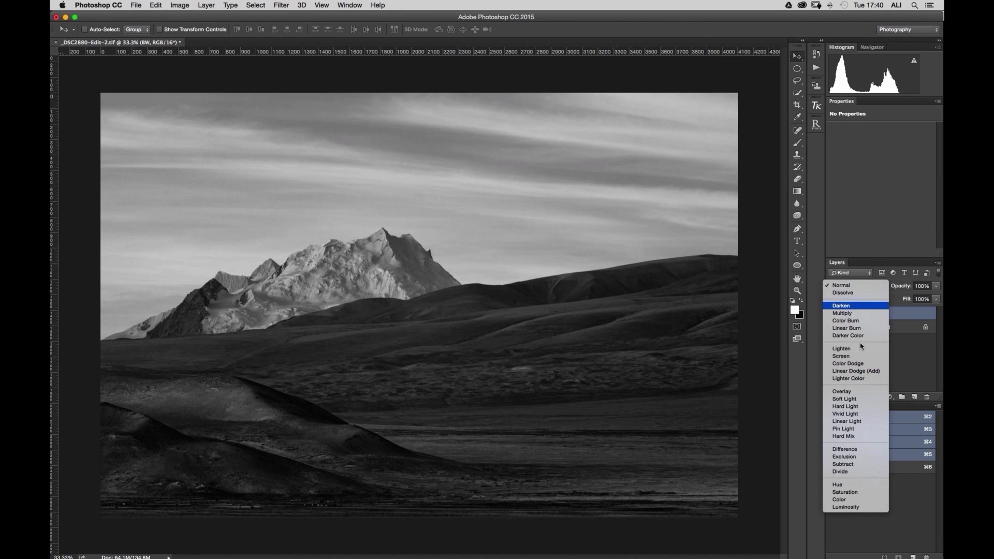
pyautogui.scroll(-3, 856, 449)
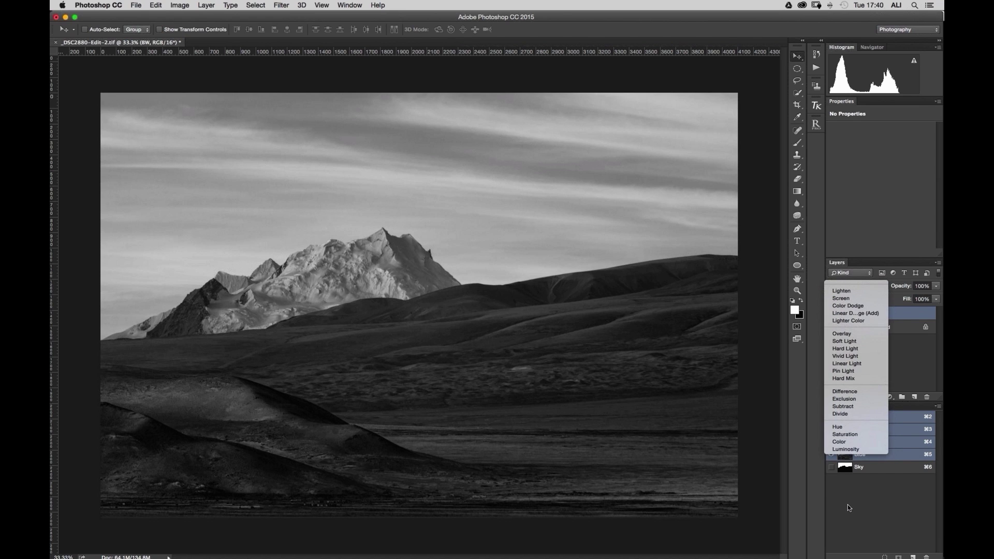
pyautogui.click(846, 449)
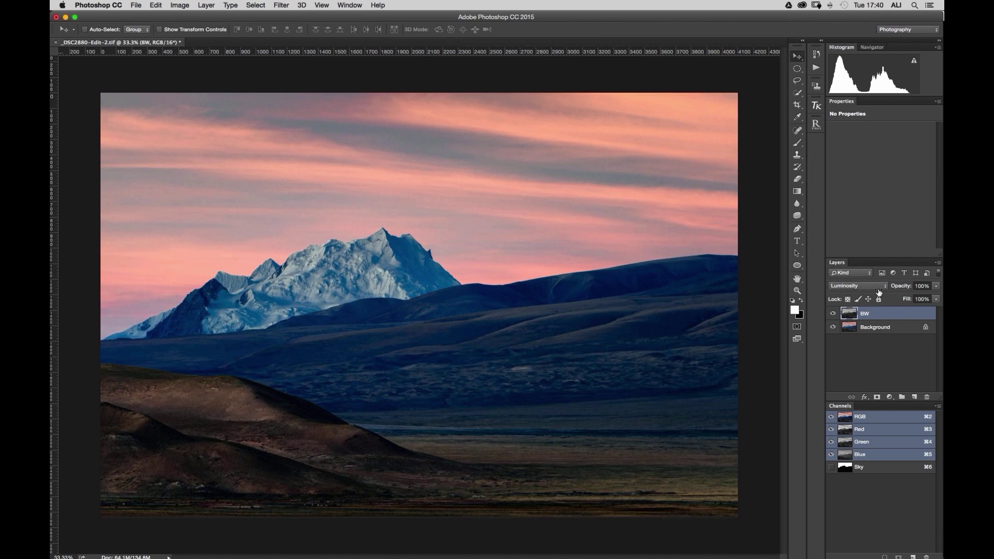
pyautogui.moveTo(878, 291); pyautogui.dragTo(831, 315)
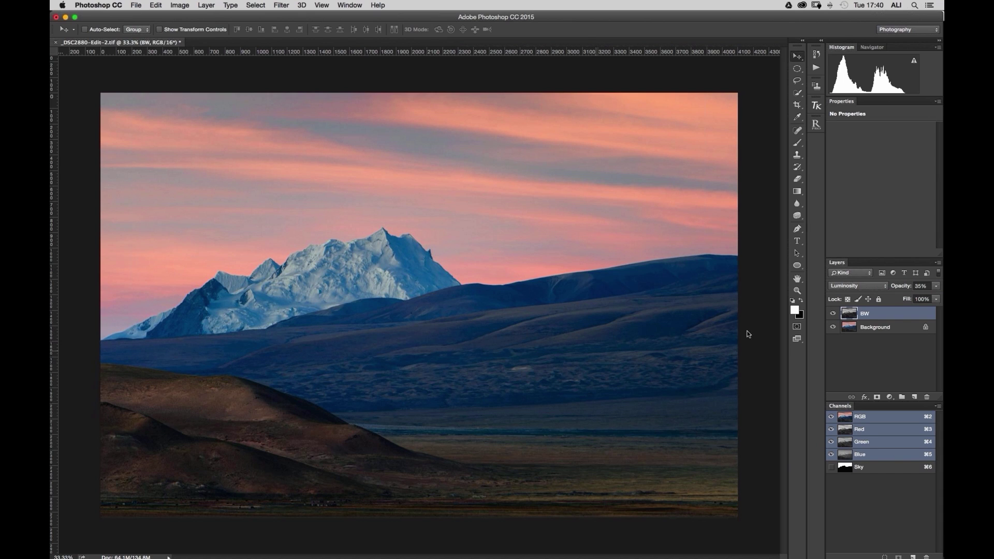
pyautogui.moveTo(900, 288); pyautogui.dragTo(895, 290)
pyautogui.moveTo(896, 289); pyautogui.dragTo(892, 293)
pyautogui.write('25')
pyautogui.press('Return')
# Save the blended mountain image and switch to Lightroom
pyautogui.press('super+s')
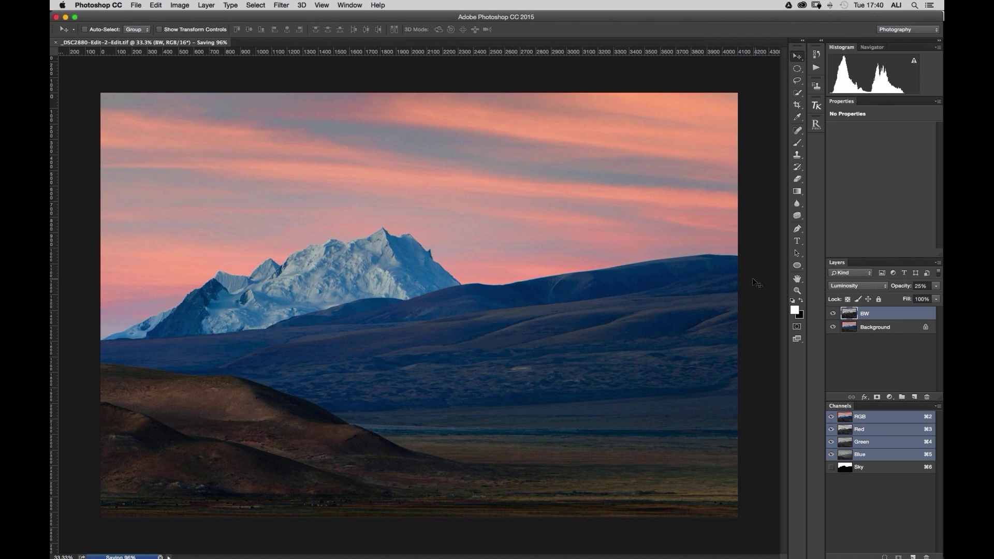
pyautogui.click(99, 4)
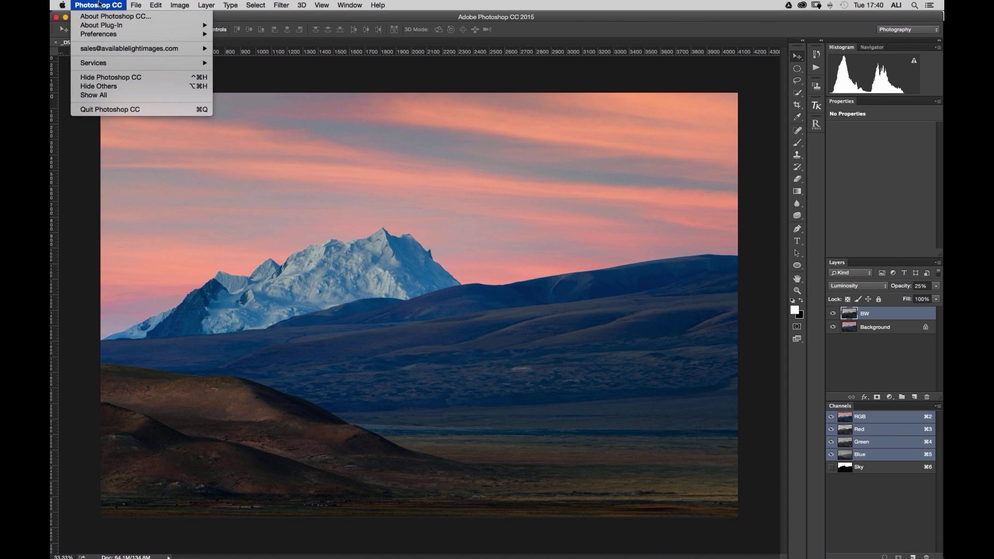
pyautogui.click(178, 88)
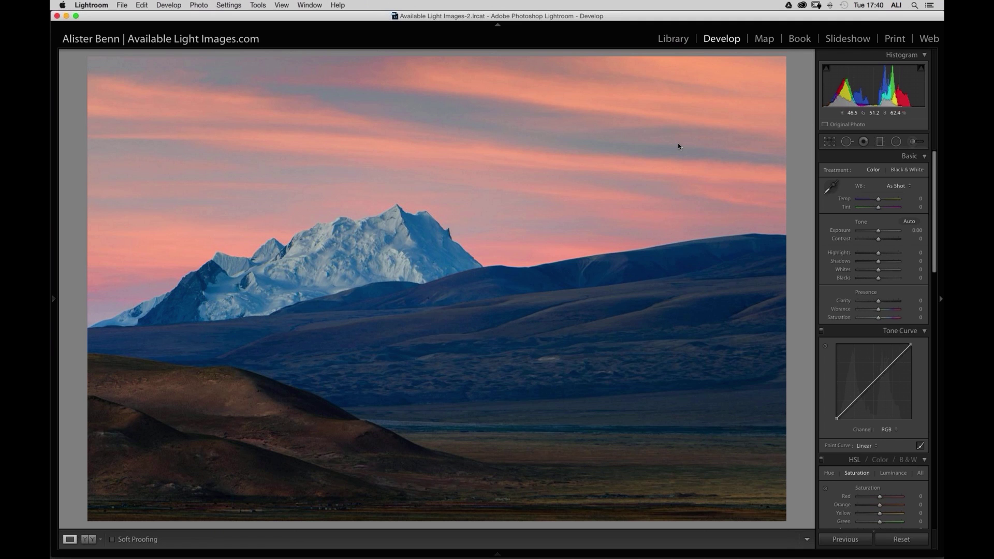
# Compare the finished _DSC2880-Edit-2-Edit.tif side by side with the raw file _DSC2880.NEF
pyautogui.press('g')
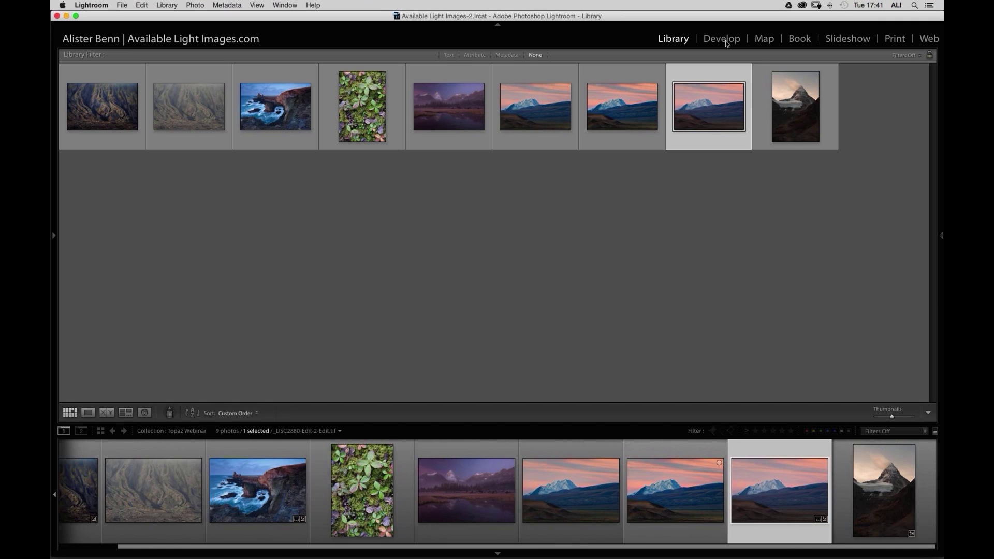
pyautogui.click(725, 40)
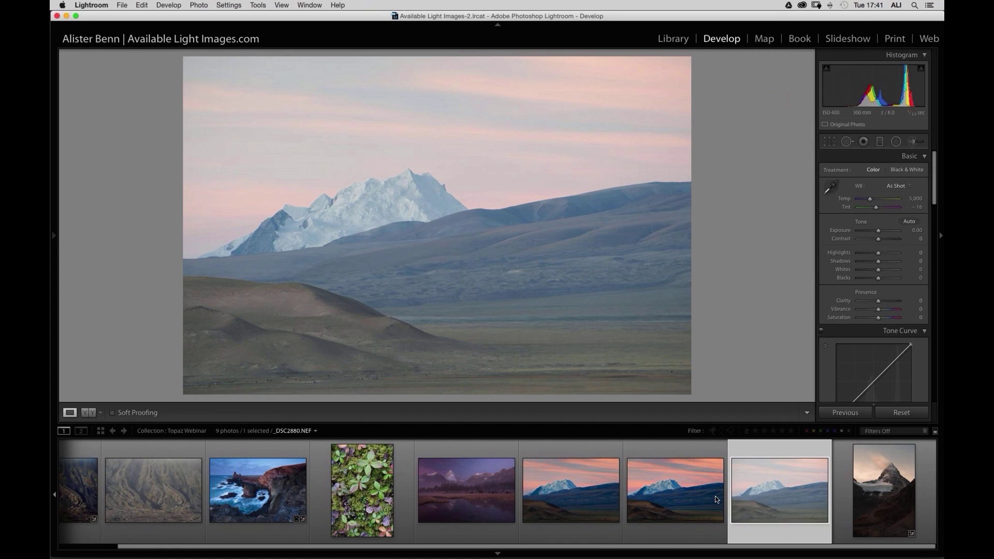
pyautogui.click(716, 500)
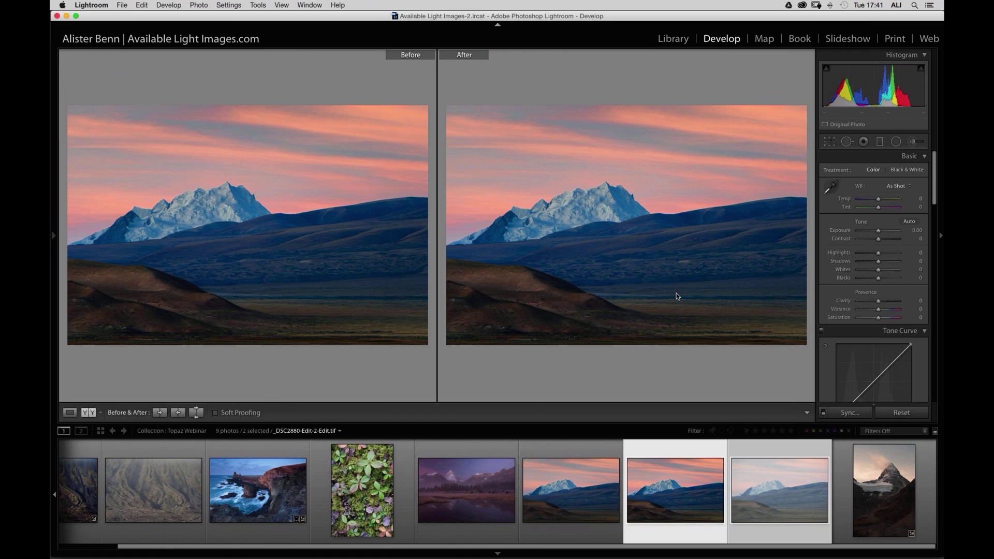
pyautogui.press('g')
pyautogui.press('d')
pyautogui.press('c')
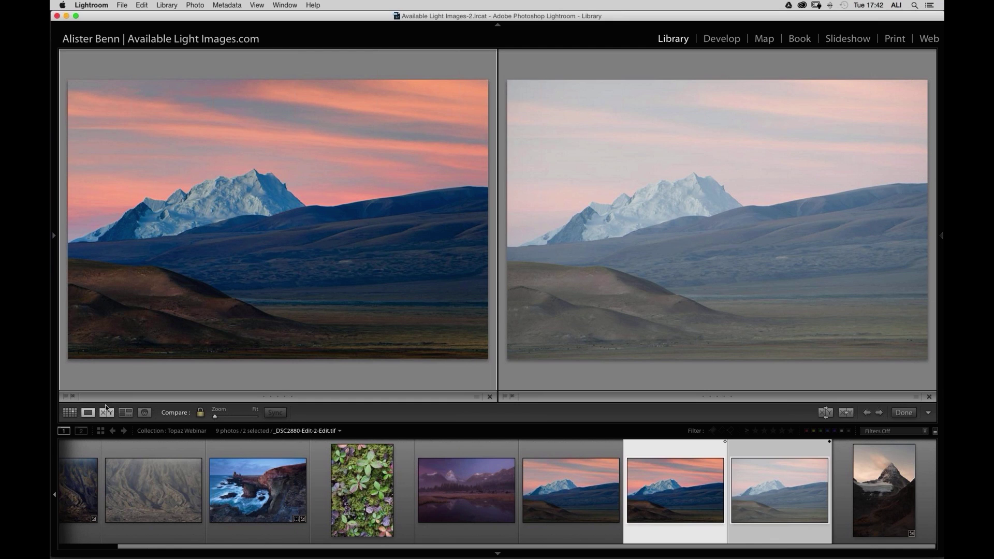
# Select the purple mountain lake photo _DSC8895.NEF and show it alone in the Develop module, without the before/after split
pyautogui.press('e')
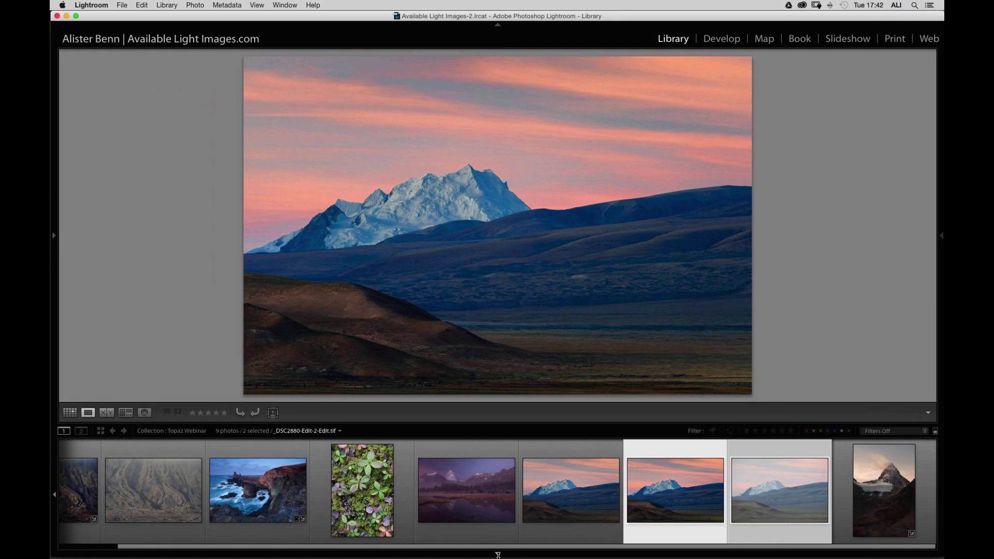
pyautogui.click(467, 491)
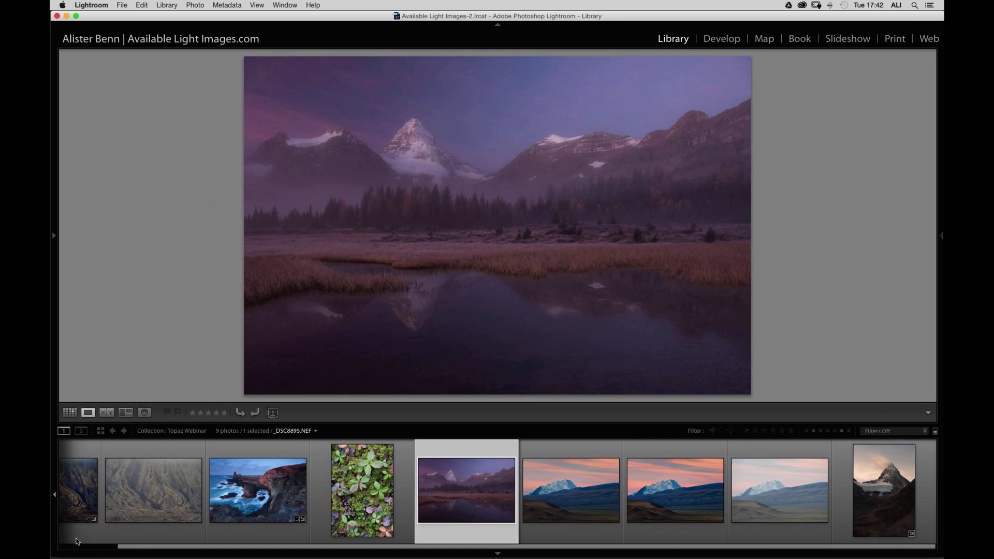
pyautogui.press('super+z')
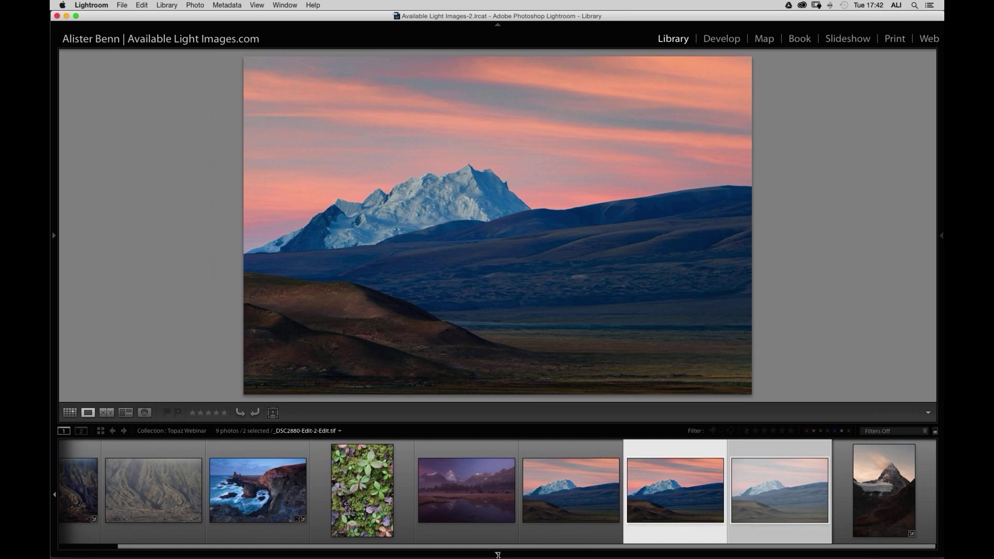
pyautogui.press('super+shift+z')
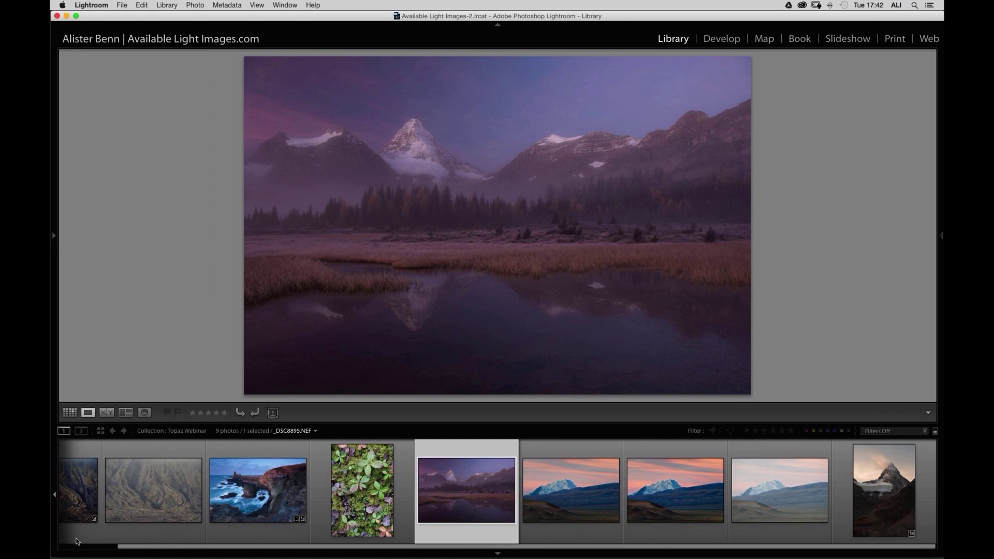
pyautogui.press('d')
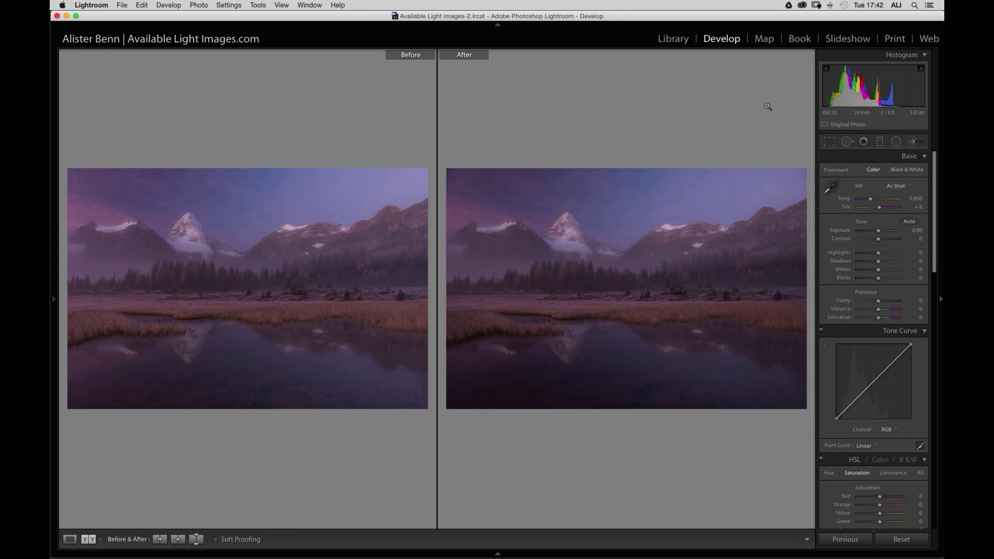
pyautogui.press('y')
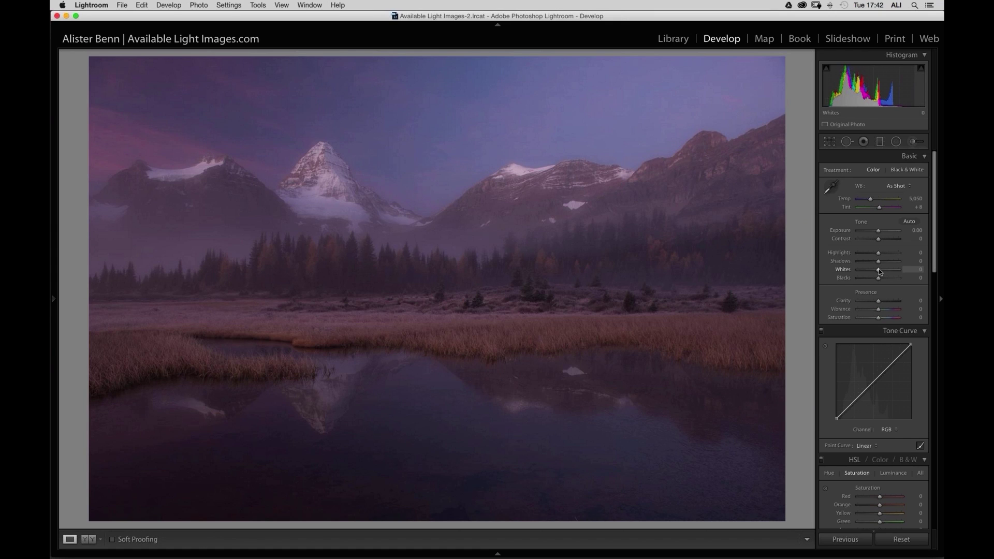
# Expand the lake photo's tonal range with Highlights at -25, Whites at +62 and Blacks at -29
pyautogui.moveTo(879, 271); pyautogui.dragTo(884, 272)
pyautogui.moveTo(883, 273); pyautogui.dragTo(889, 270)
pyautogui.moveTo(878, 278); pyautogui.dragTo(872, 278)
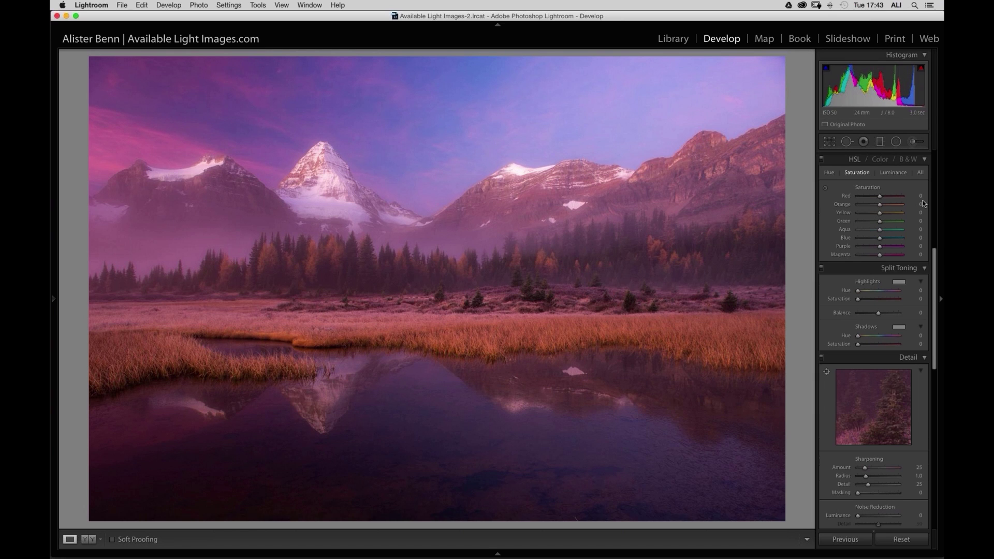
# Reduce the lake photo's magenta cast with Temp 5,639 and Tint -14, and set Clarity to +5
pyautogui.scroll(10, 882, 303)
pyautogui.scroll(-10, 924, 204)
pyautogui.scroll(10, 882, 303)
pyautogui.moveTo(878, 207); pyautogui.dragTo(876, 207)
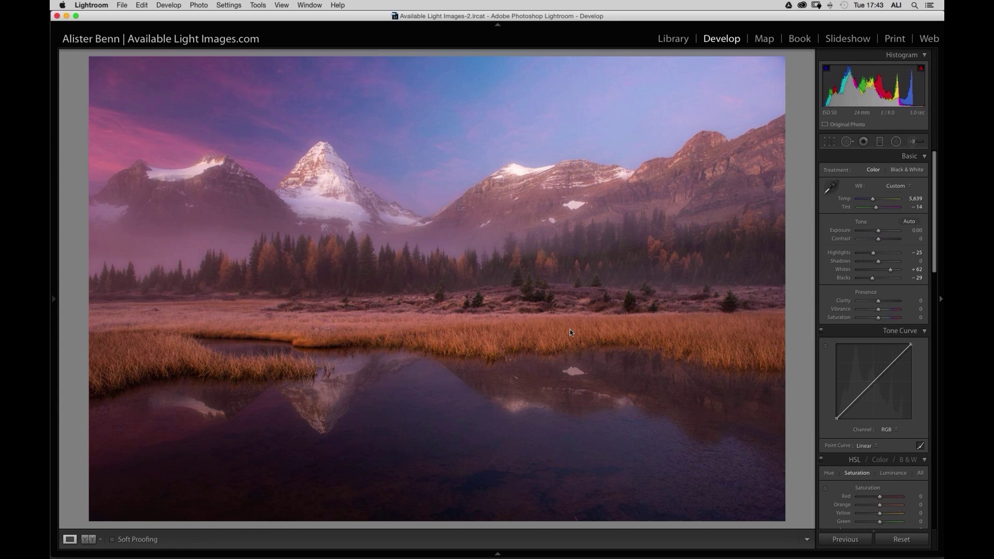
pyautogui.press('super+z')
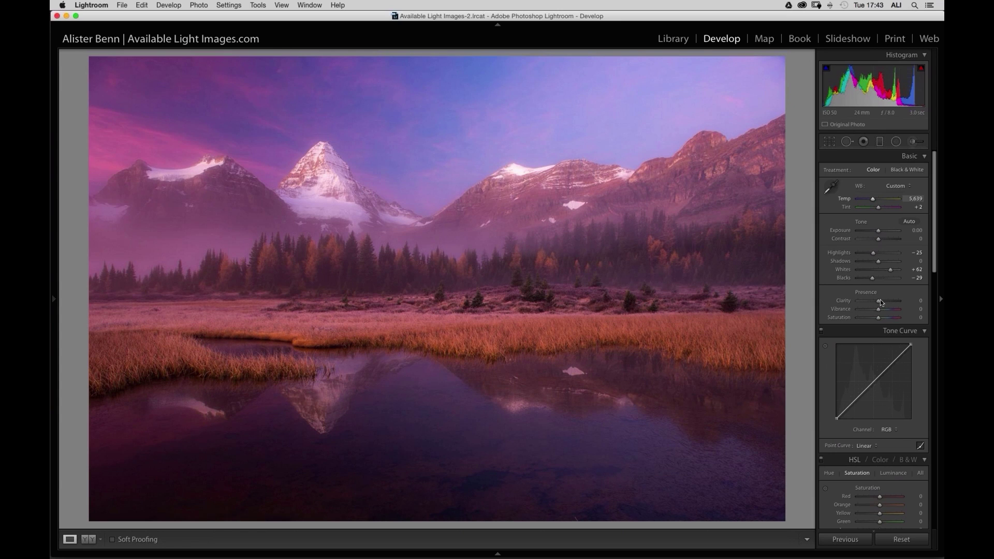
pyautogui.press('super+shift+z')
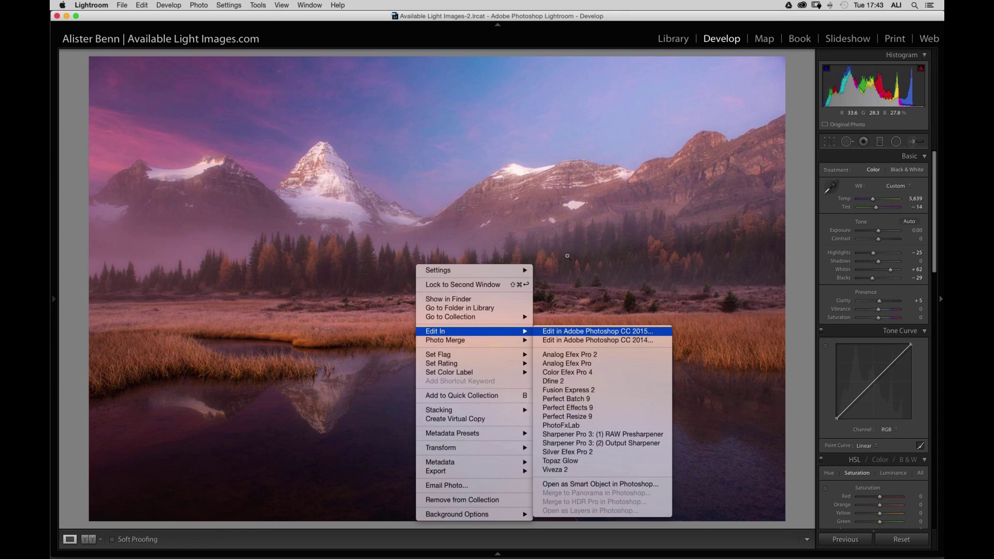
# Send the lake photo to Photoshop CC 2015 and process it in Topaz Adjust 5 using the Classic Collection presets
pyautogui.press('Return')
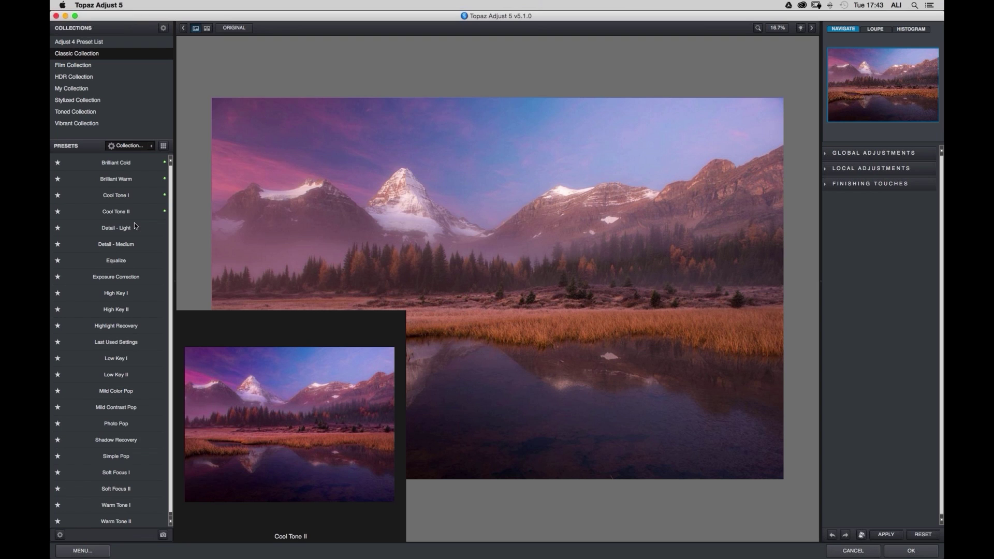
pyautogui.click(263, 409)
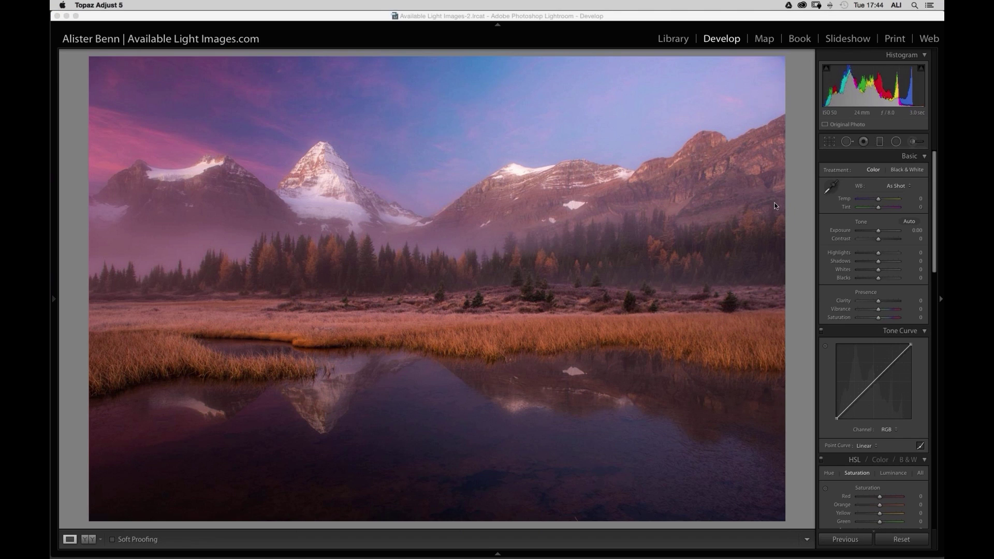
# Darken the surroundings with a large radial filter at Exposure -1.42, and set HSL Saturation to Yellow +73 and Blue -28
pyautogui.click(896, 142)
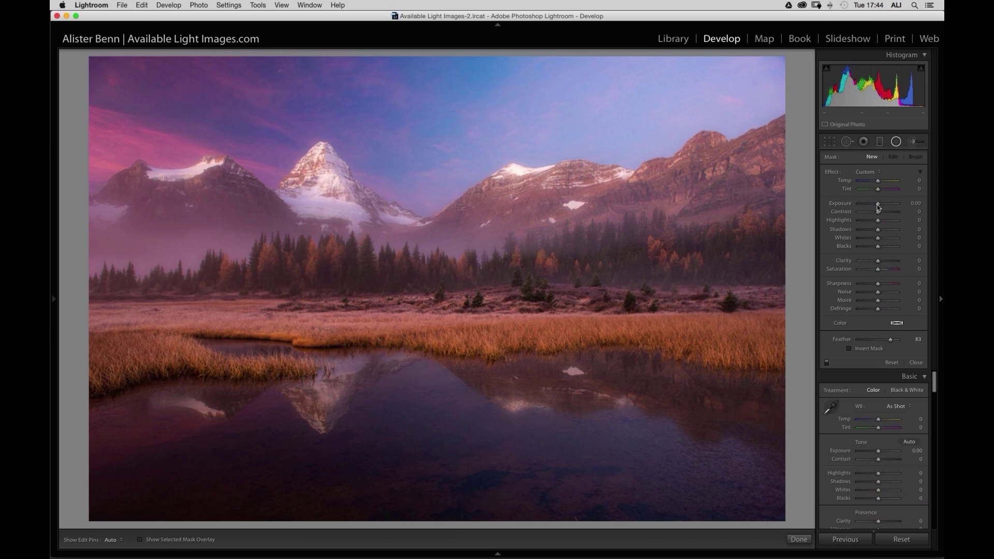
pyautogui.moveTo(878, 207); pyautogui.dragTo(876, 207)
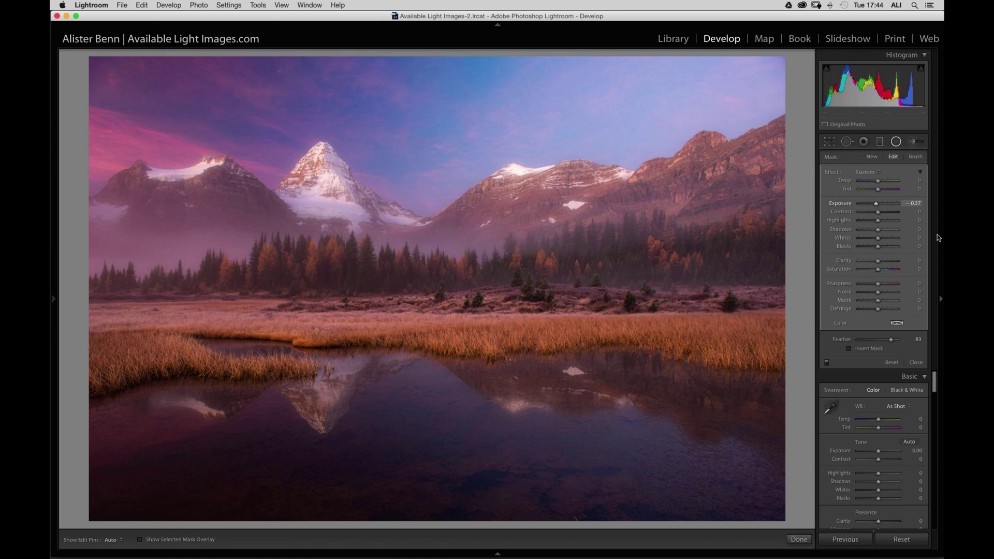
pyautogui.hotkey('shift', 'm')
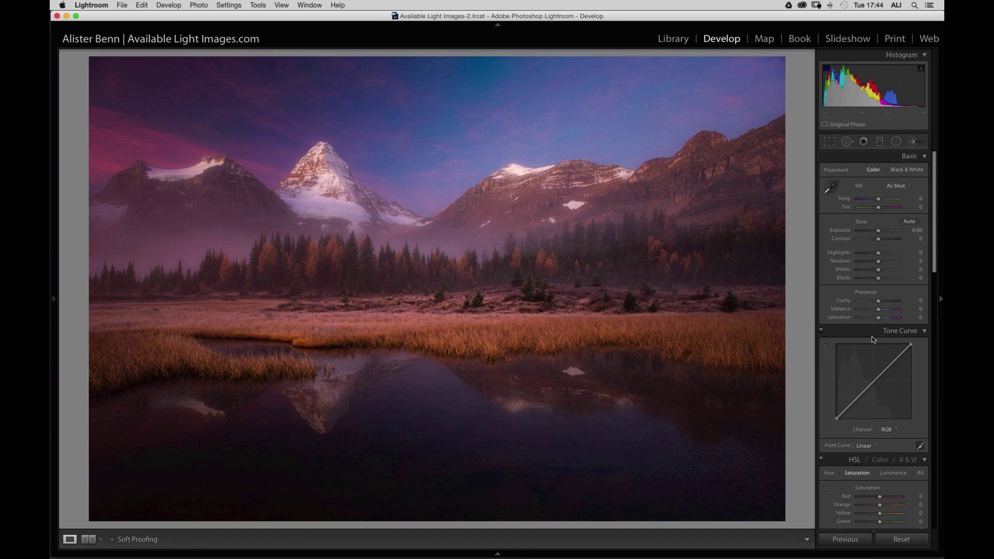
pyautogui.hotkey('shift', 'm')
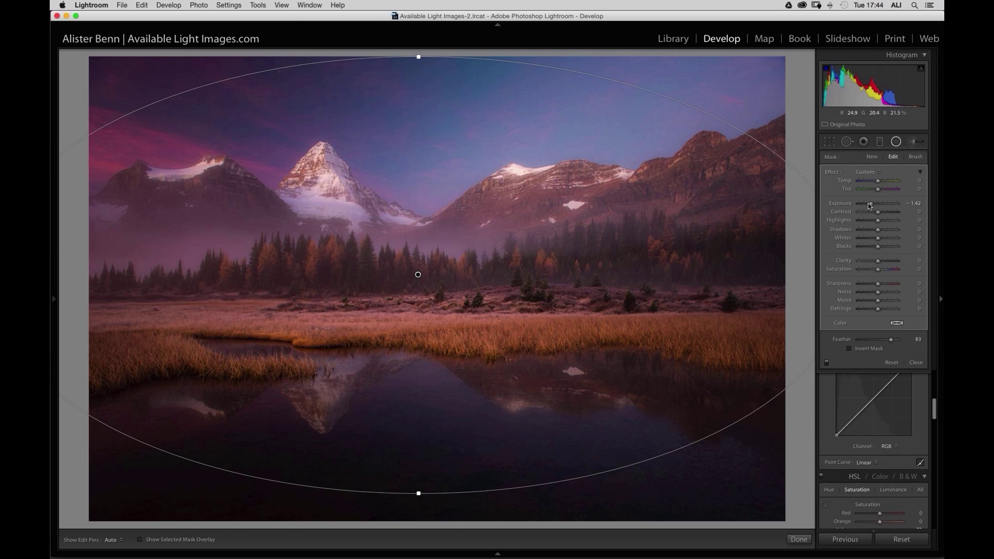
pyautogui.hotkey('shift', 'm')
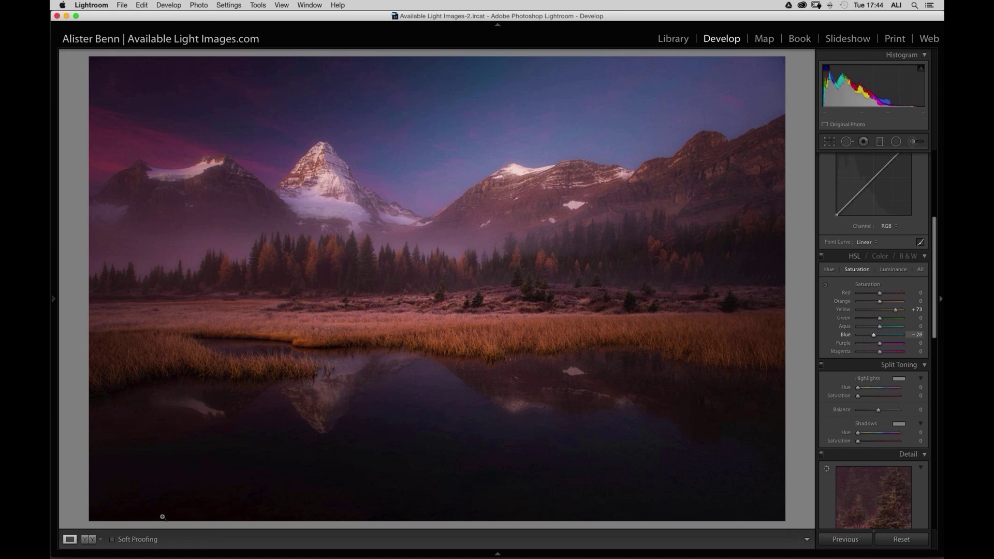
# Compare the edited mountain lake image with its original raw version, ending in a side-by-side view
pyautogui.press('e')
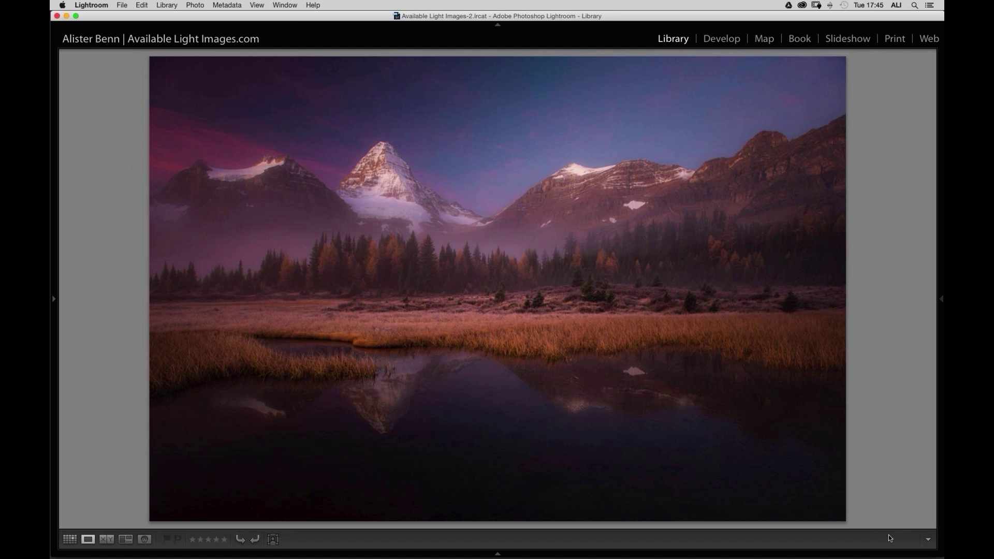
pyautogui.press('d')
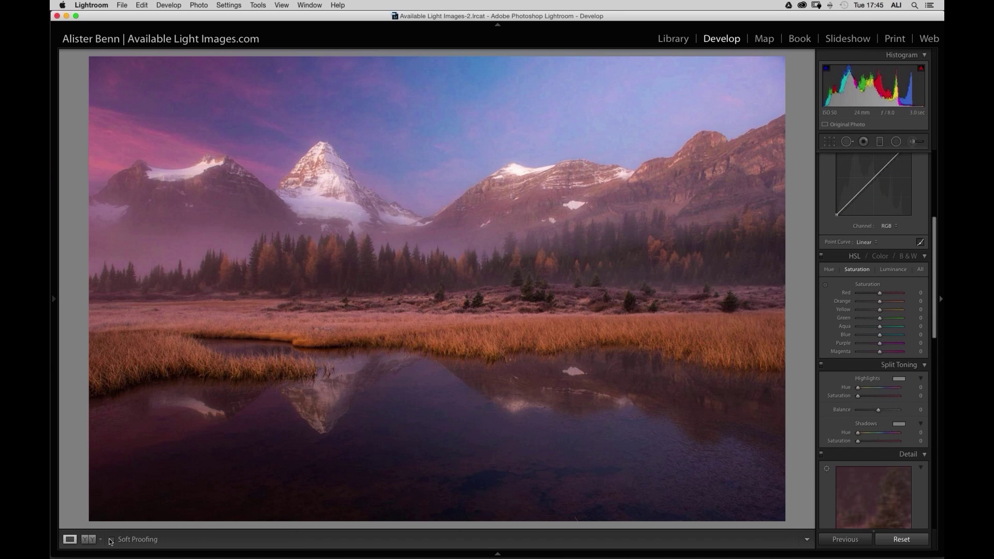
pyautogui.press('e')
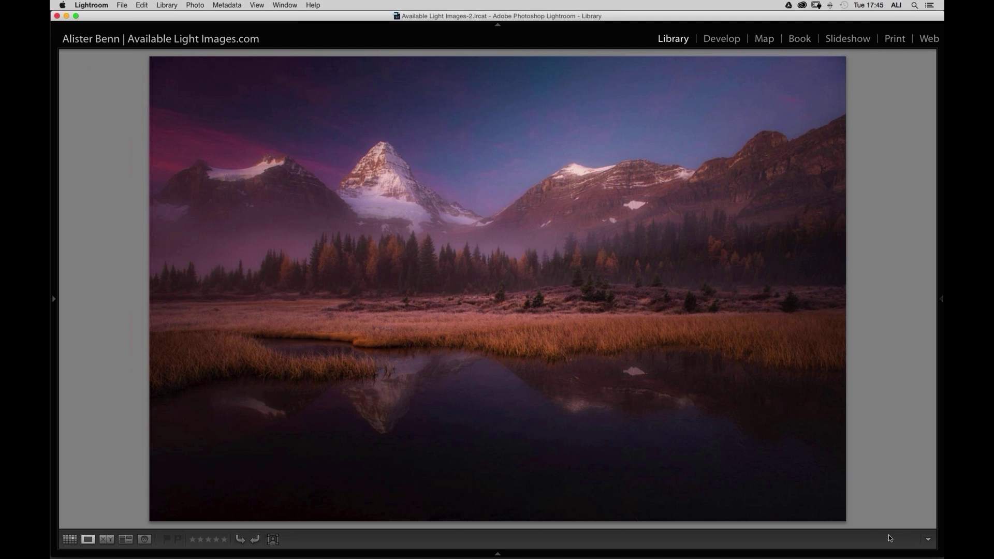
pyautogui.press('d')
pyautogui.press('g')
pyautogui.press('d')
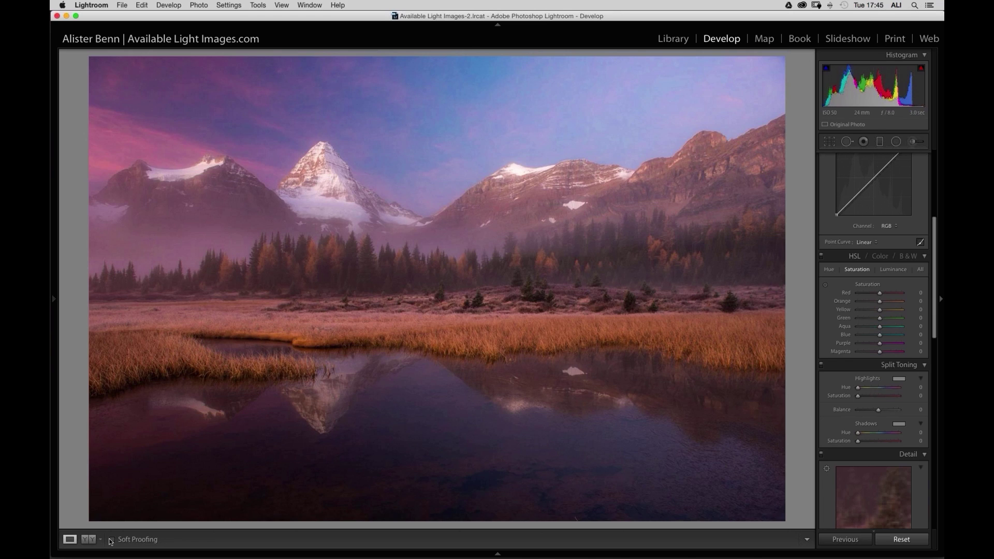
pyautogui.press('c')
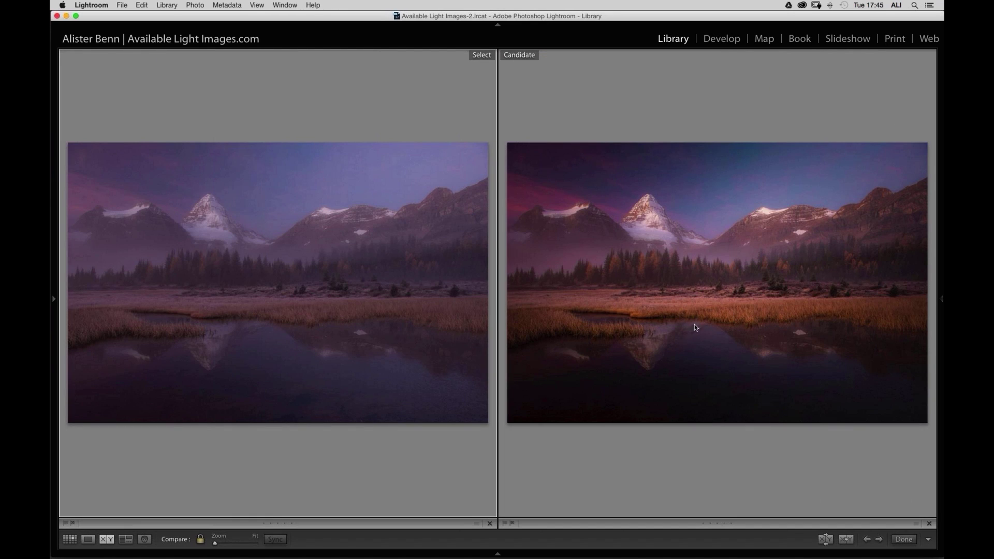